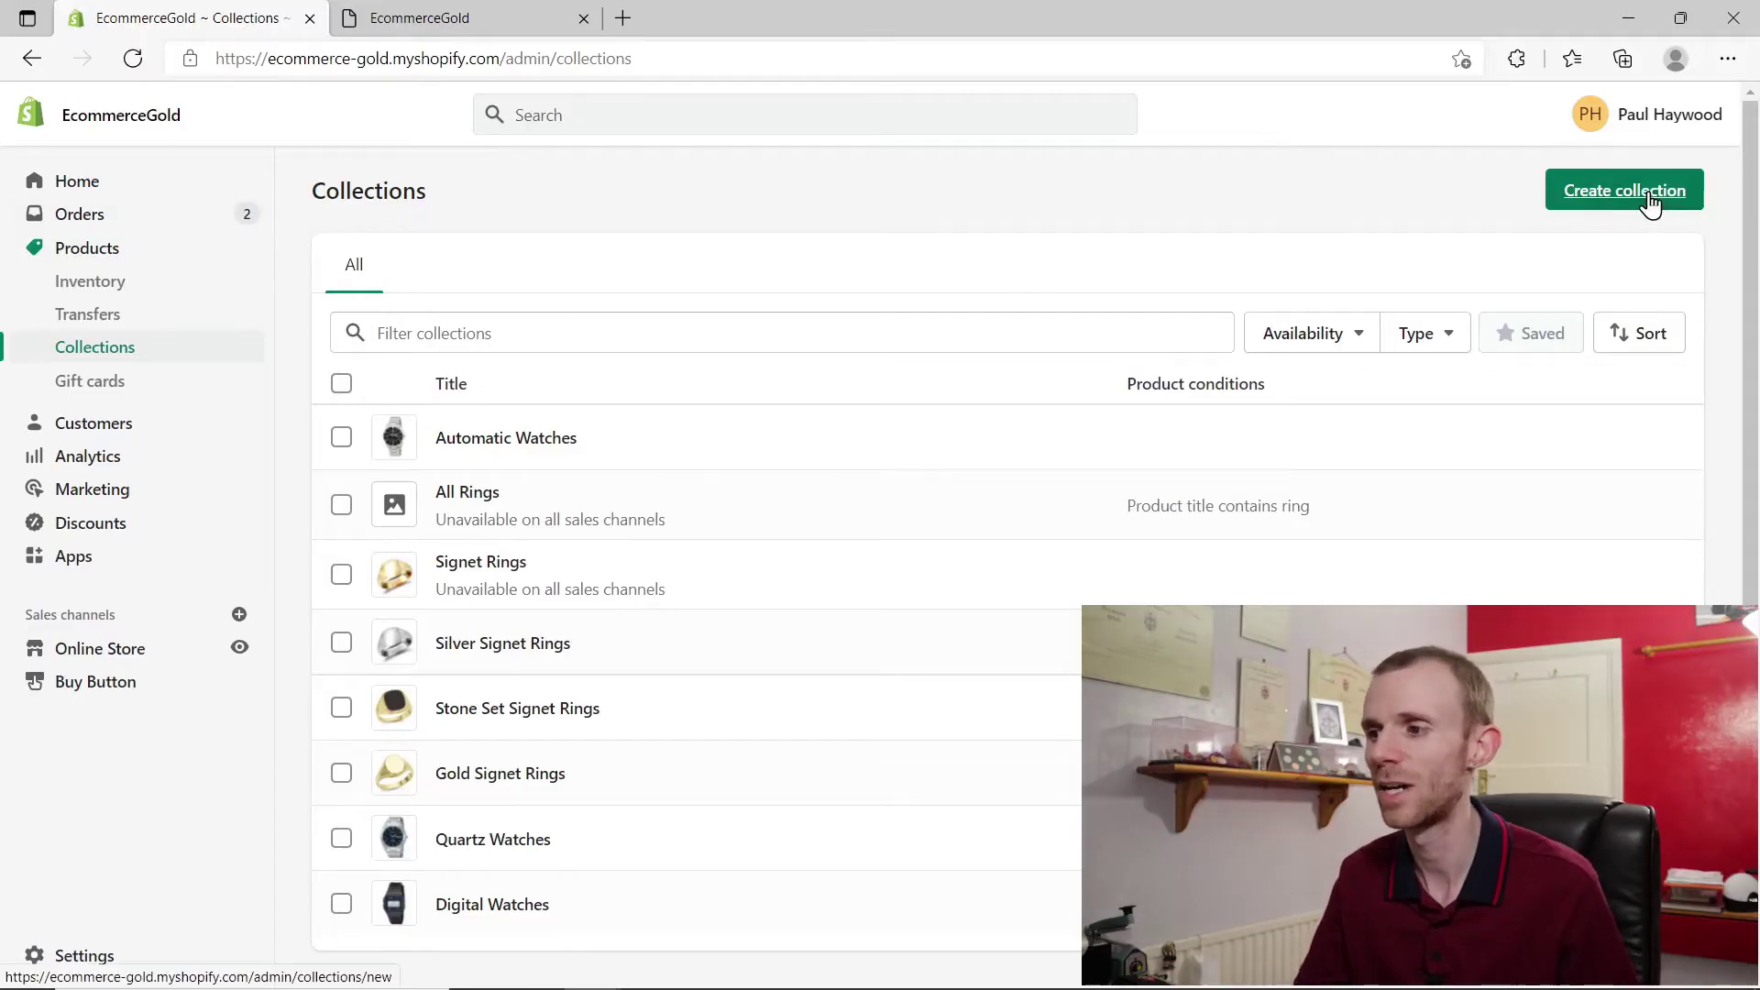
- Look over the blank new-collection form, then open the existing Automatic Watches collection for editing
click(1643, 191)
scroll(1375, 298, down, 4)
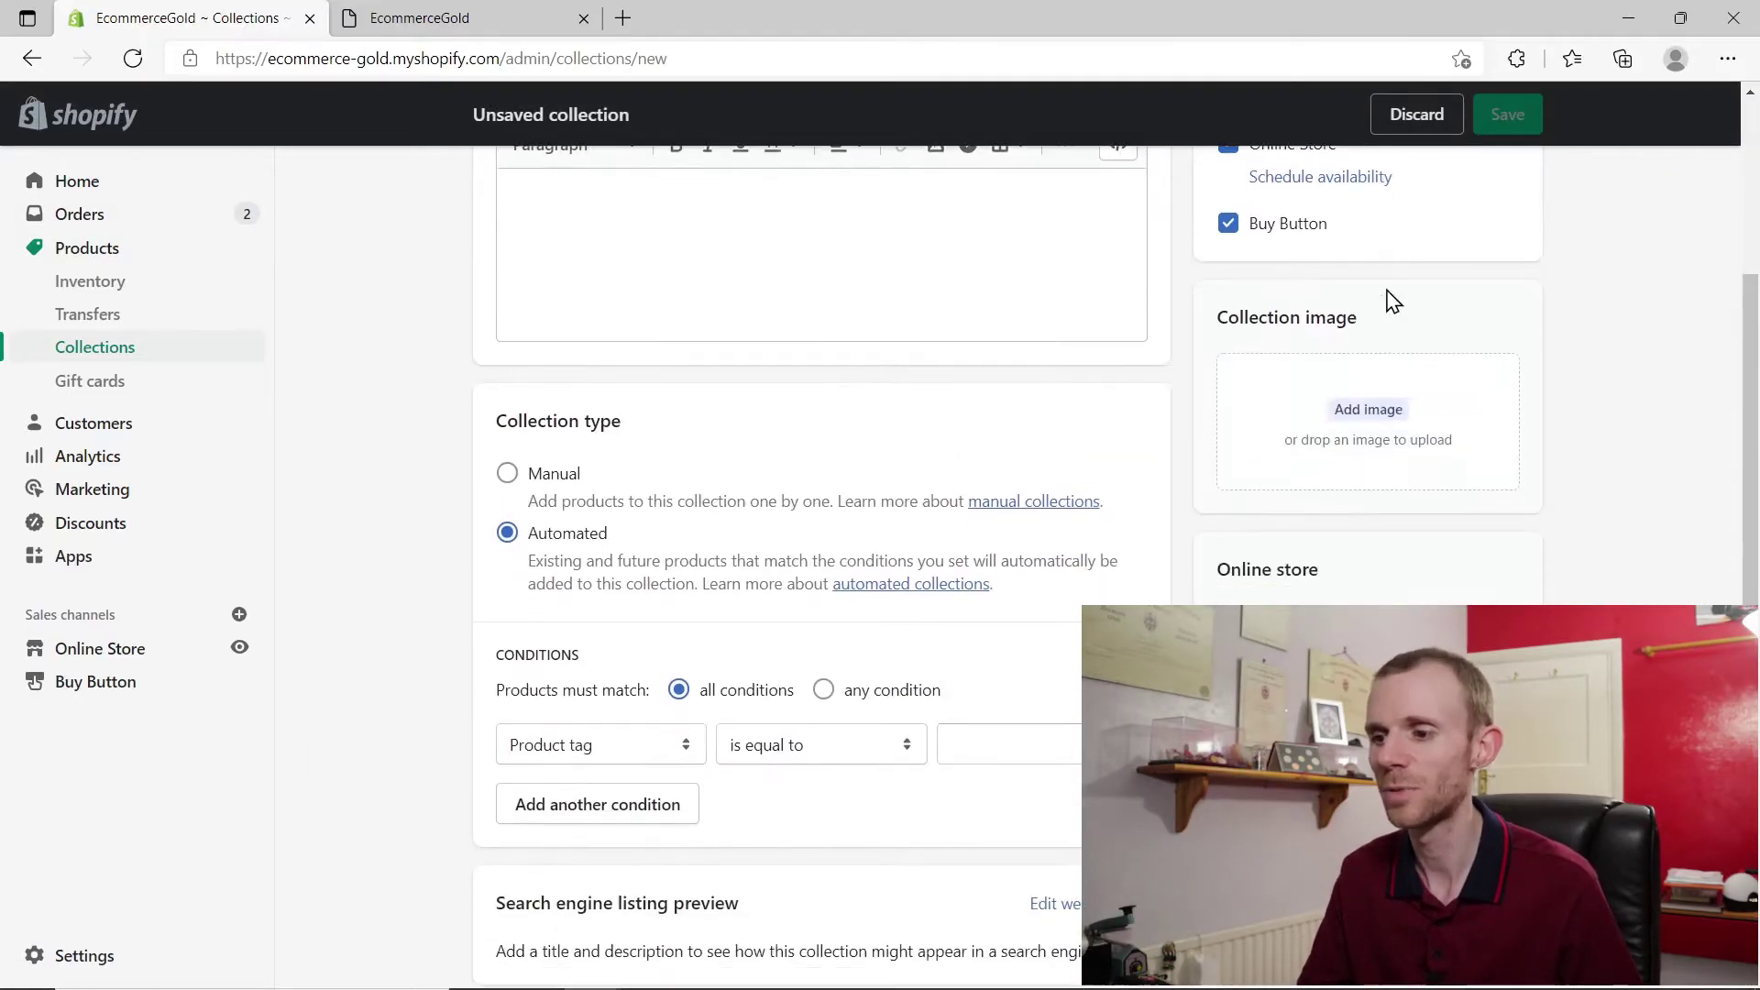
scroll(1636, 493, up, 4)
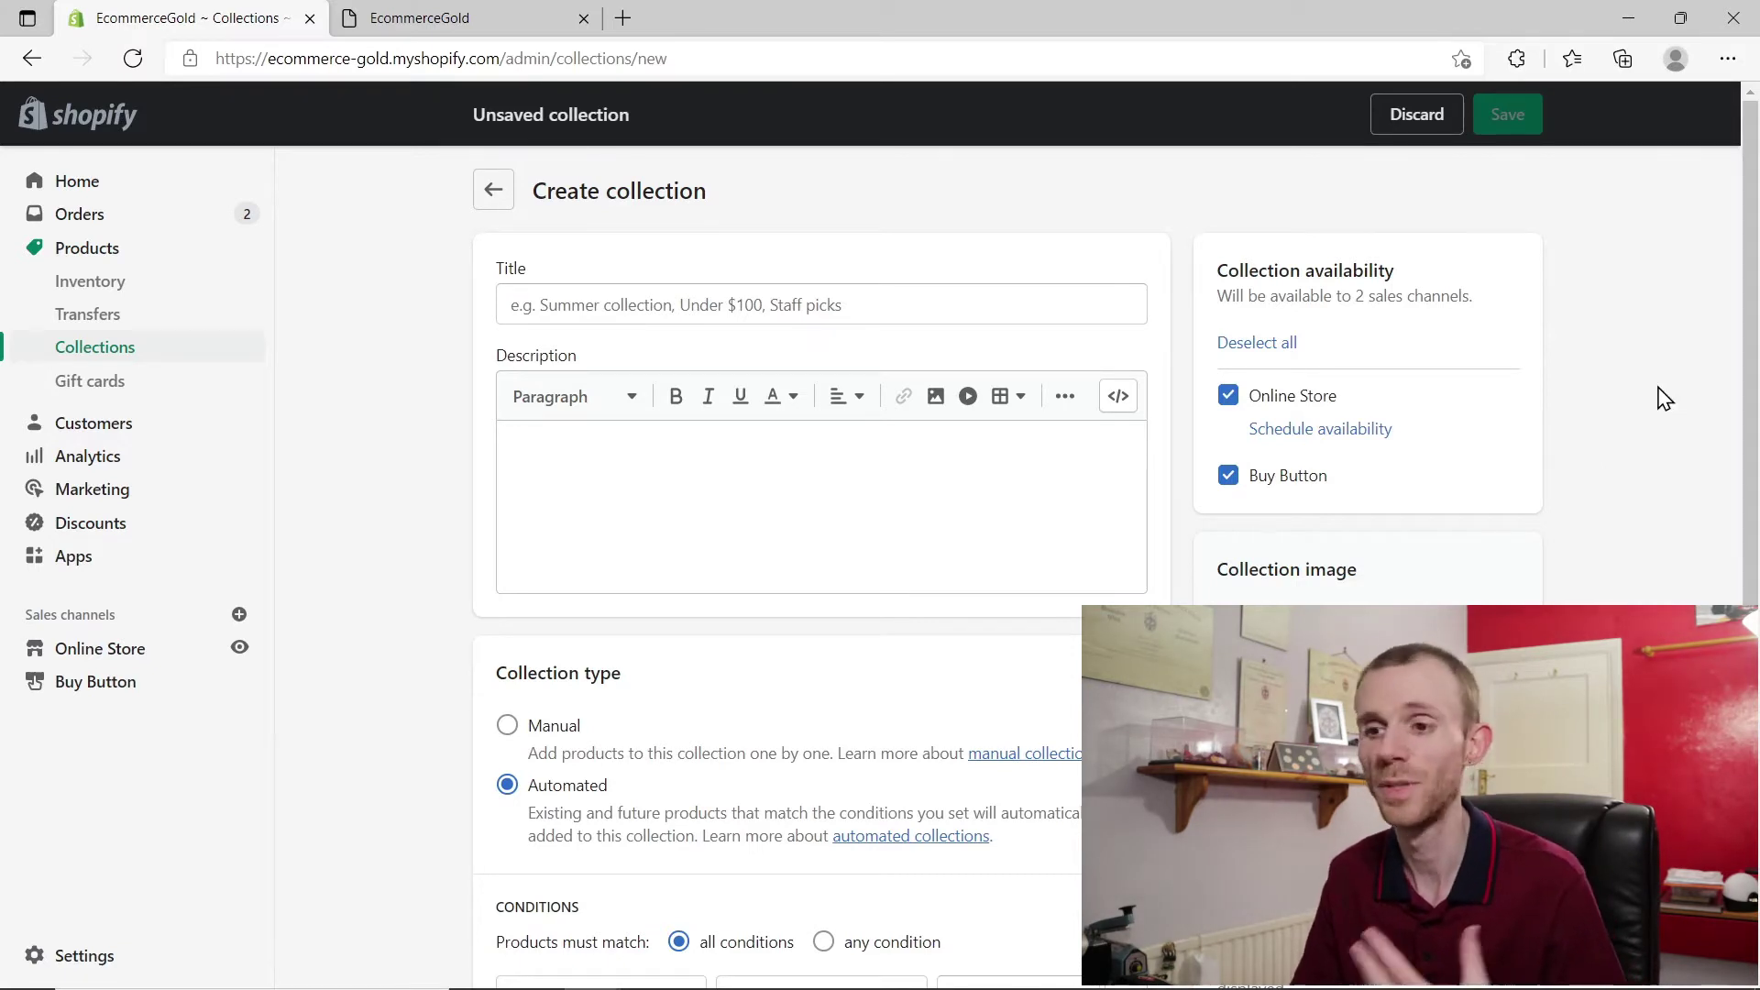
scroll(1646, 412, down, 4)
scroll(1641, 408, up, 3)
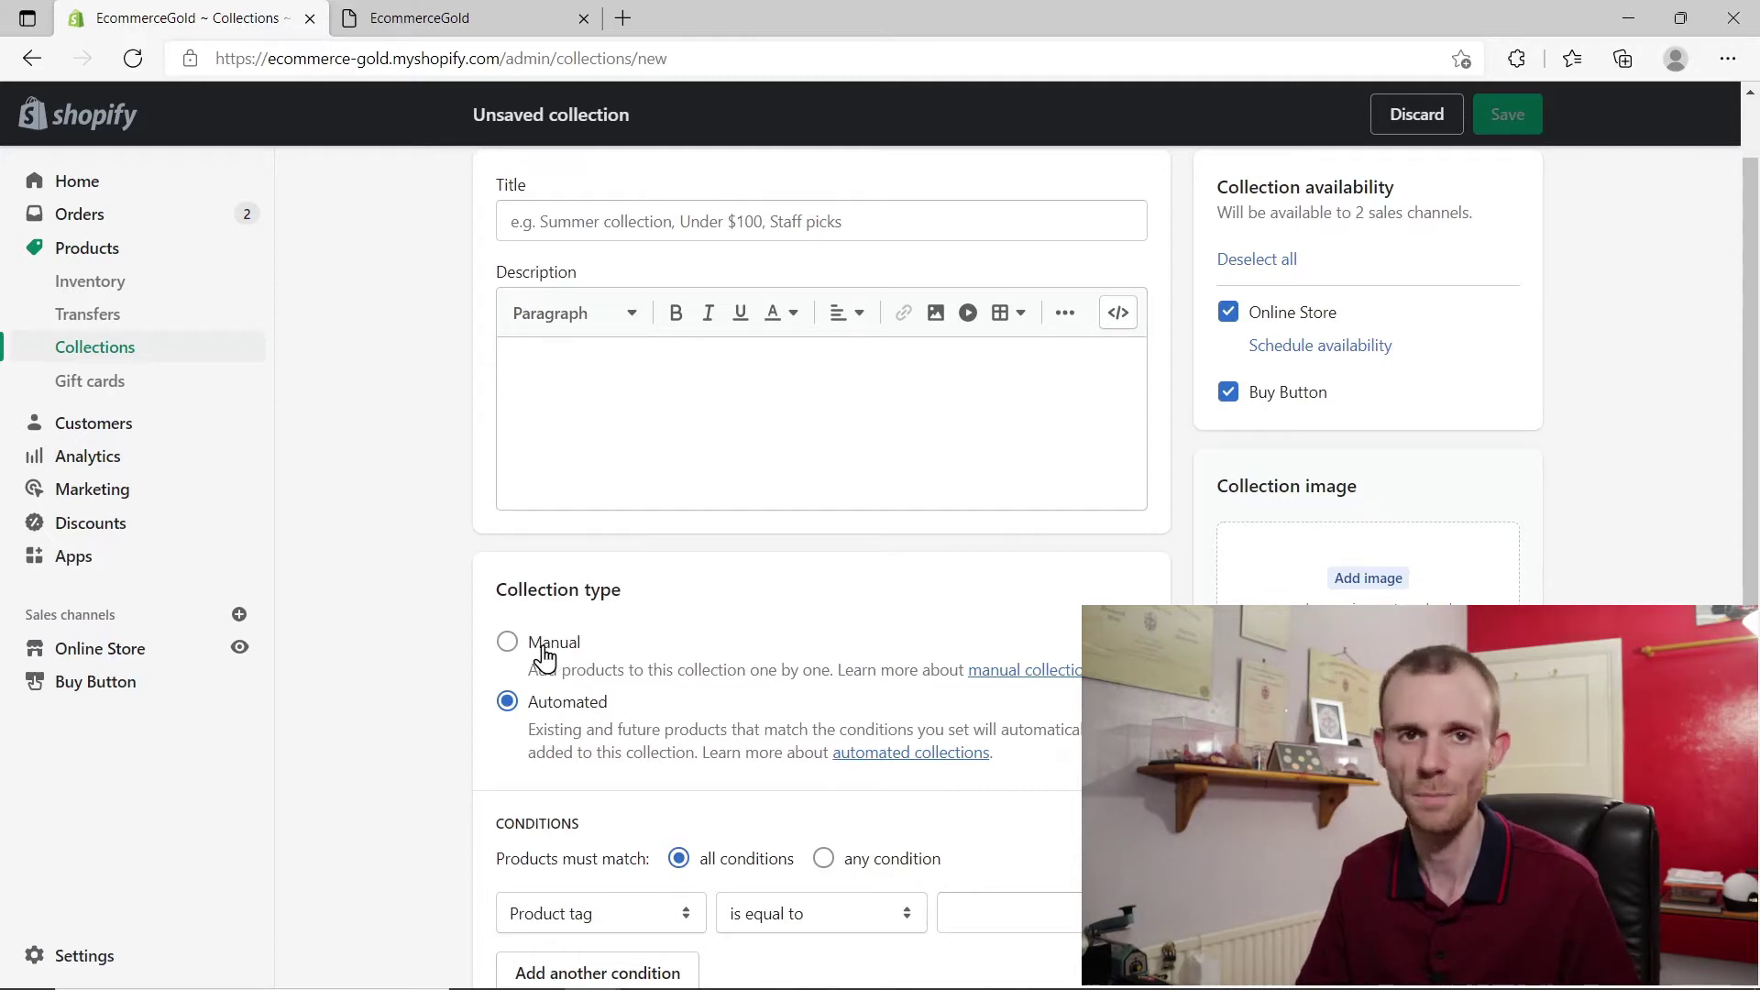
scroll(545, 658, up, 1)
click(486, 187)
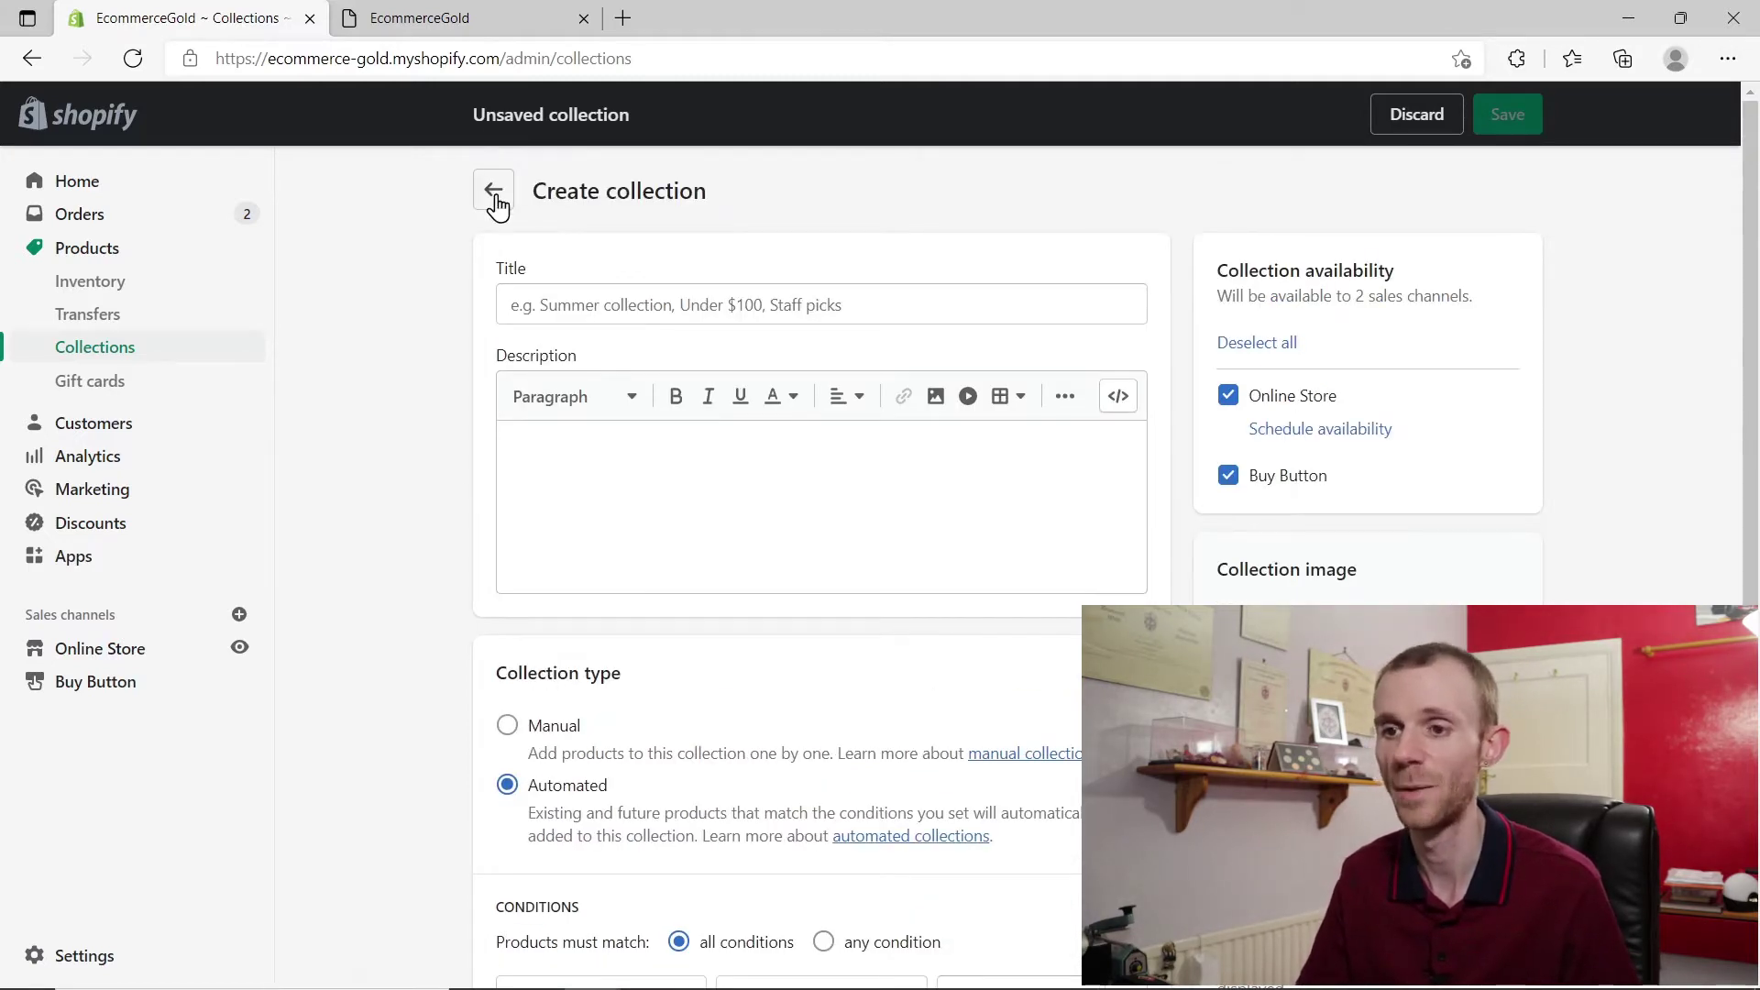
click(516, 439)
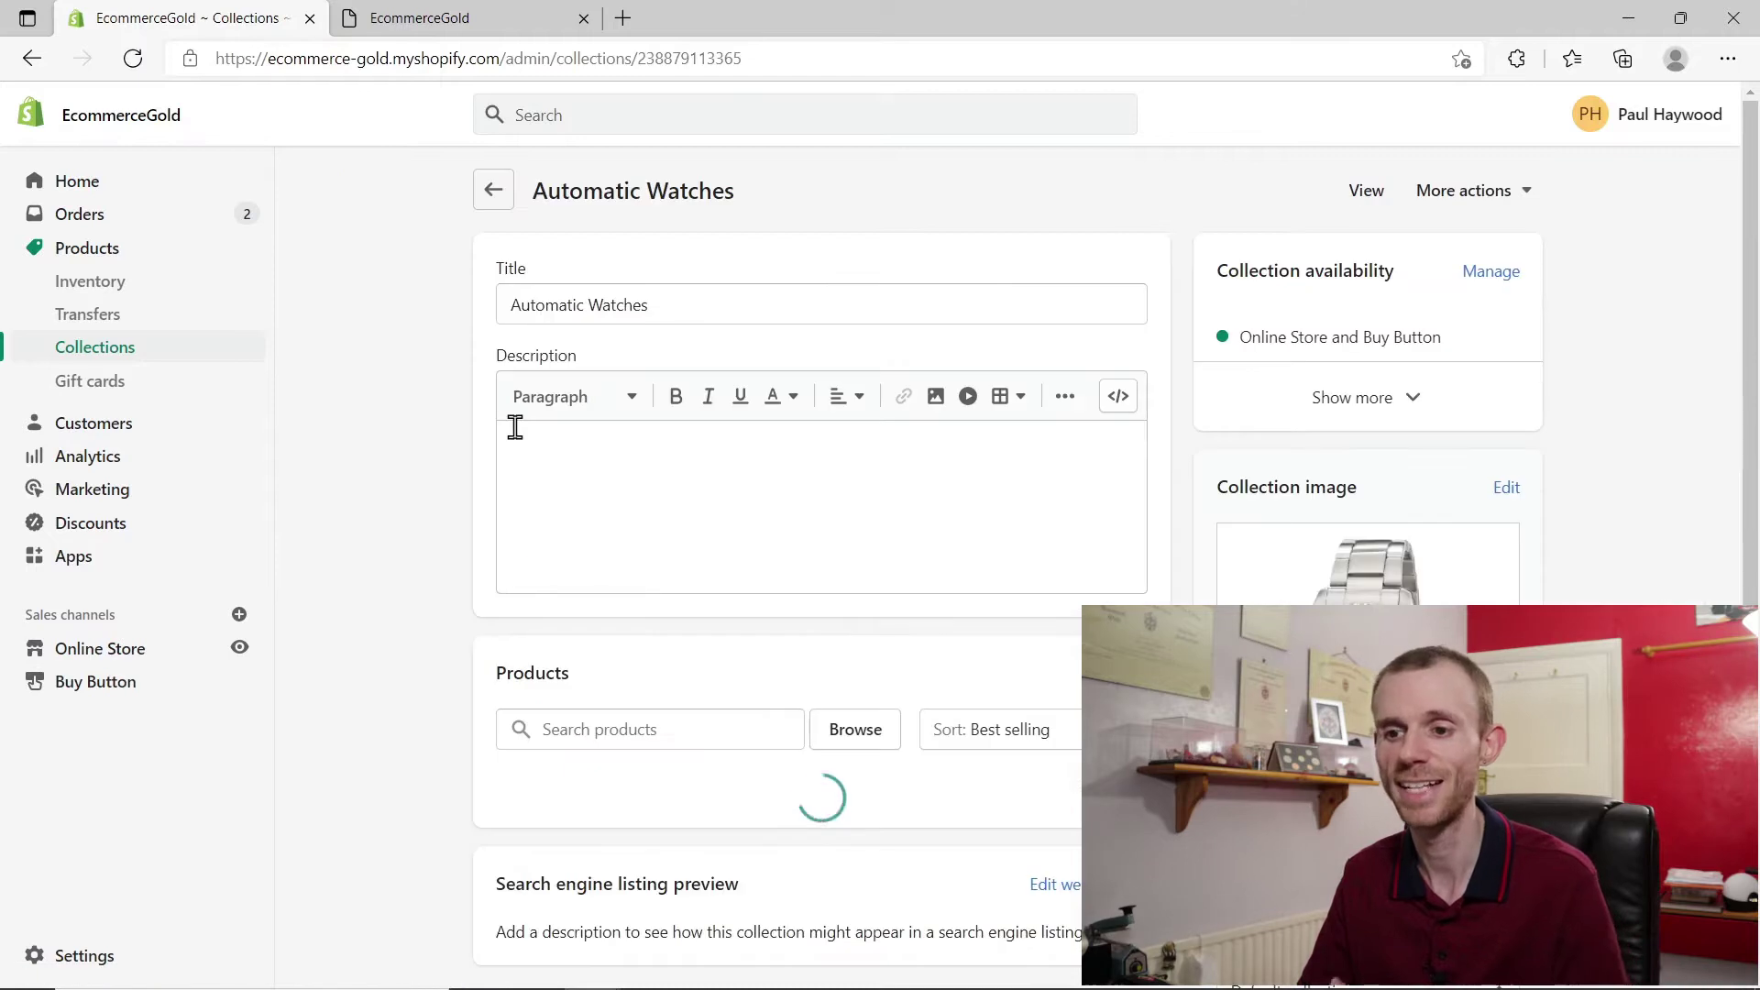
- Switch to the EcommerceGold storefront tab to view the live home page and its navigation
scroll(433, 417, down, 3)
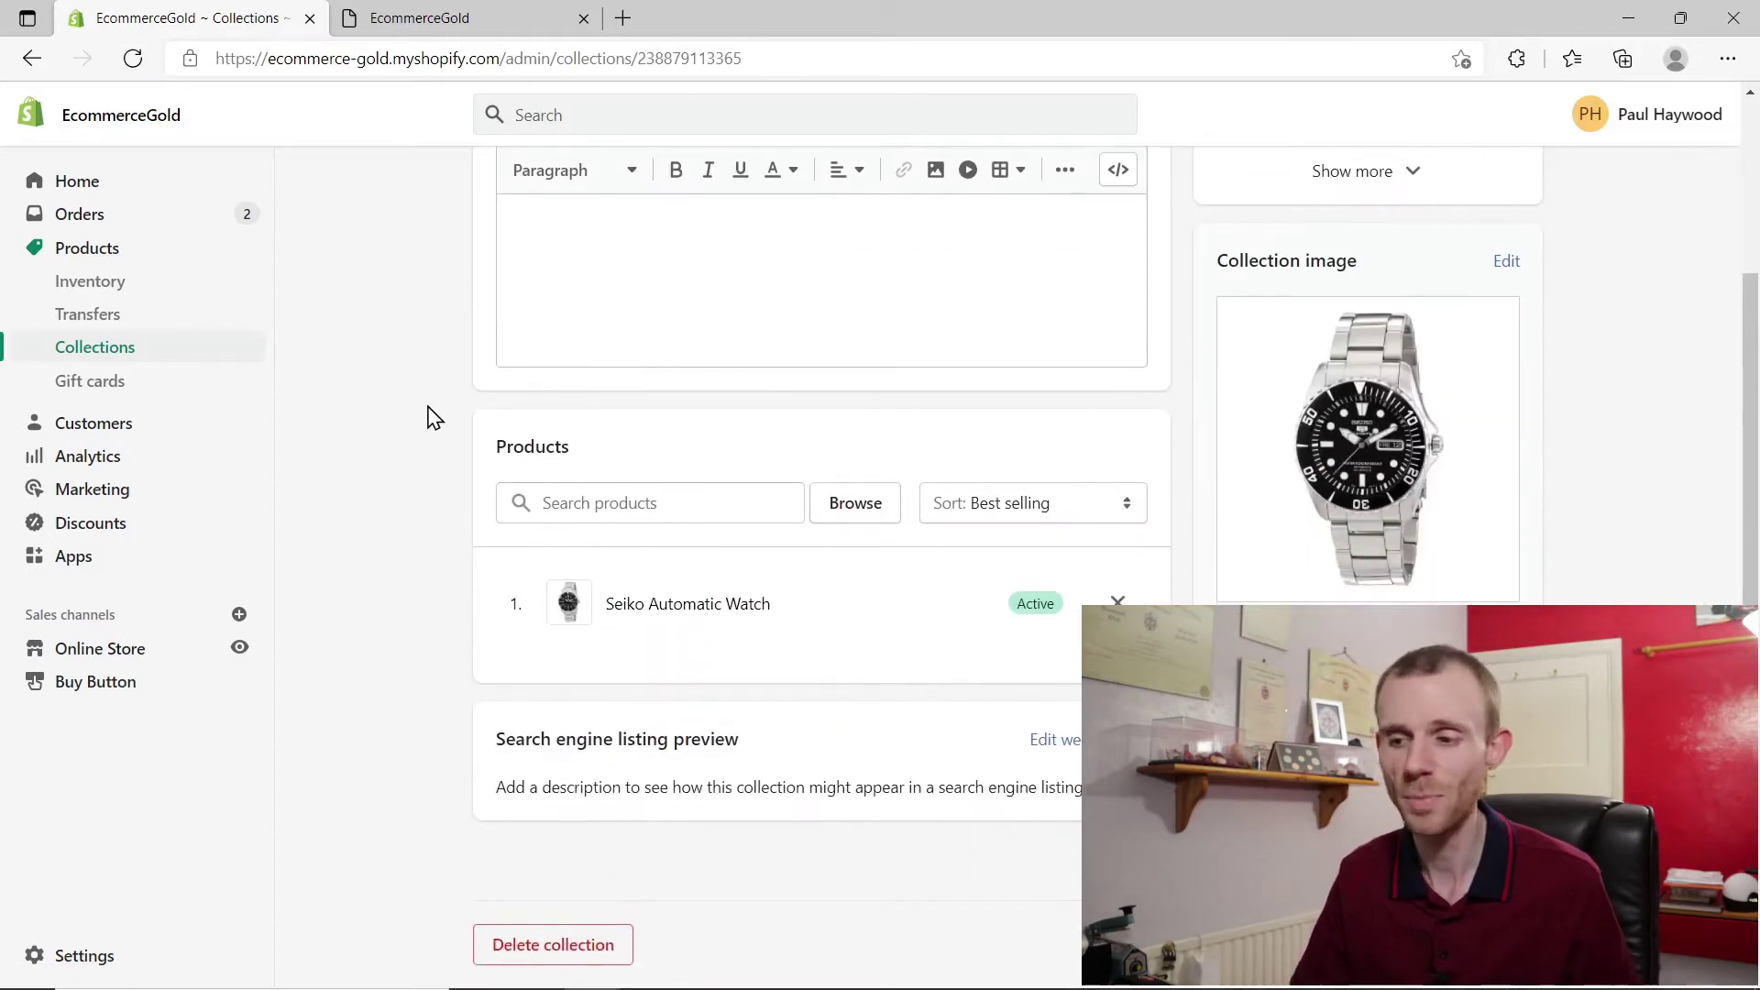
scroll(432, 417, up, 3)
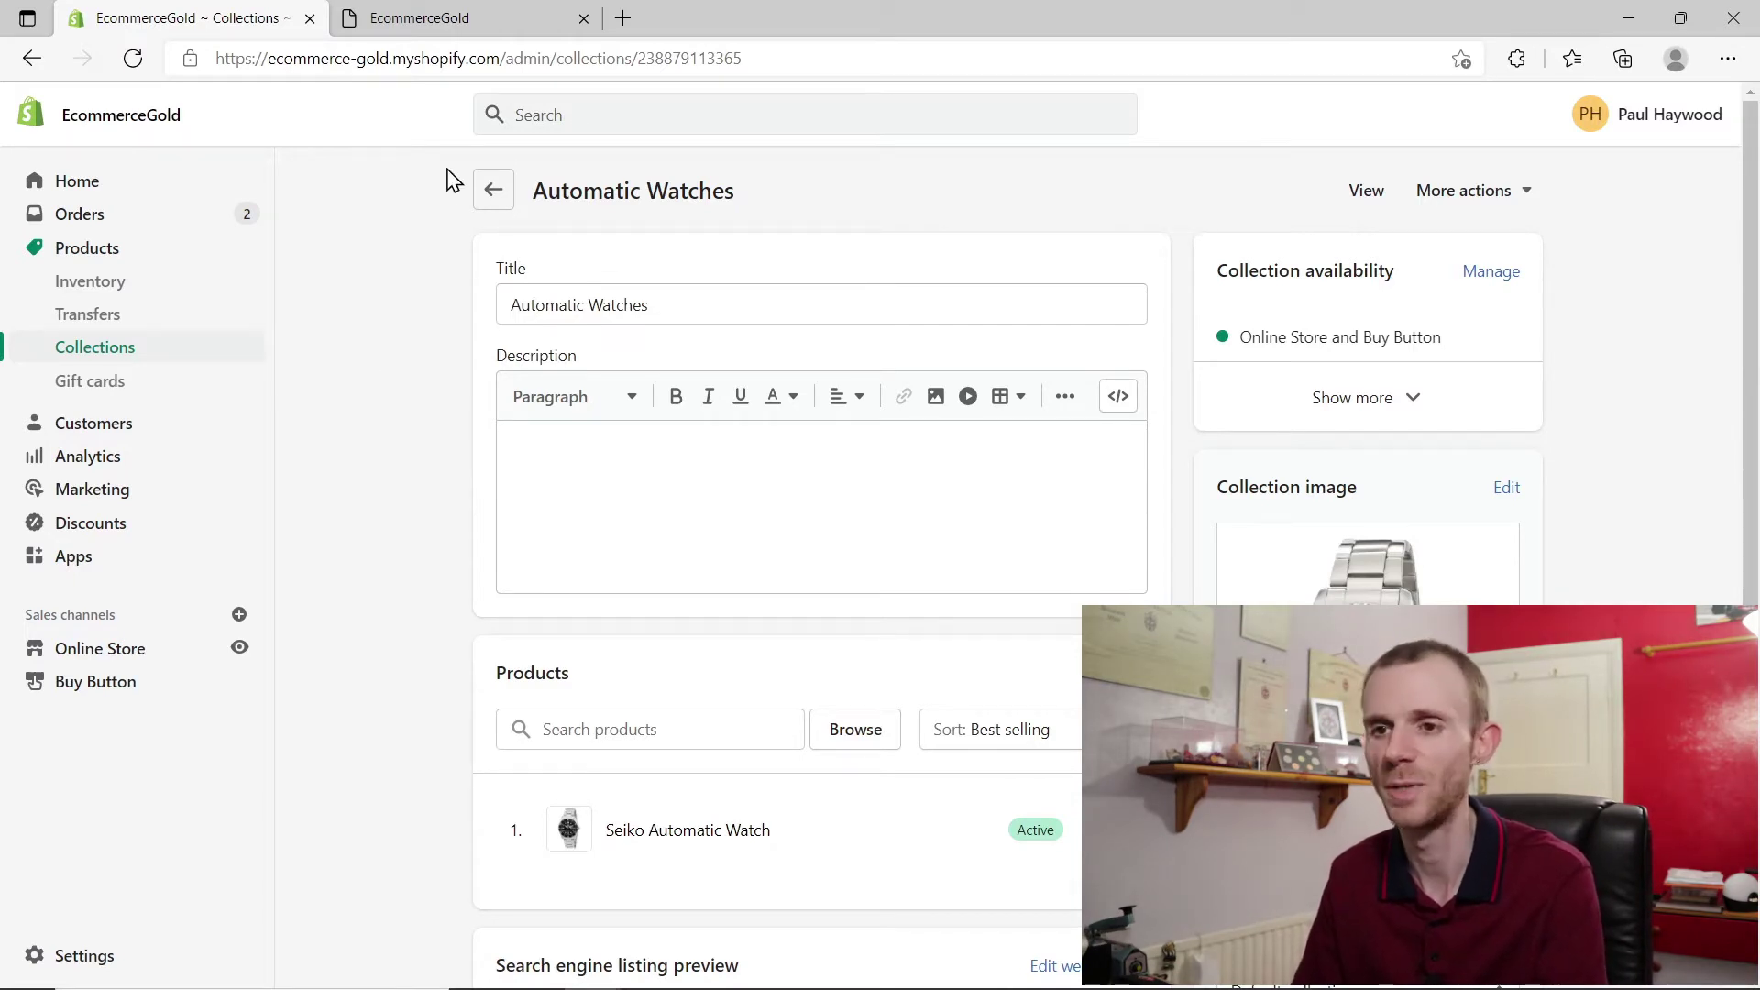
click(414, 22)
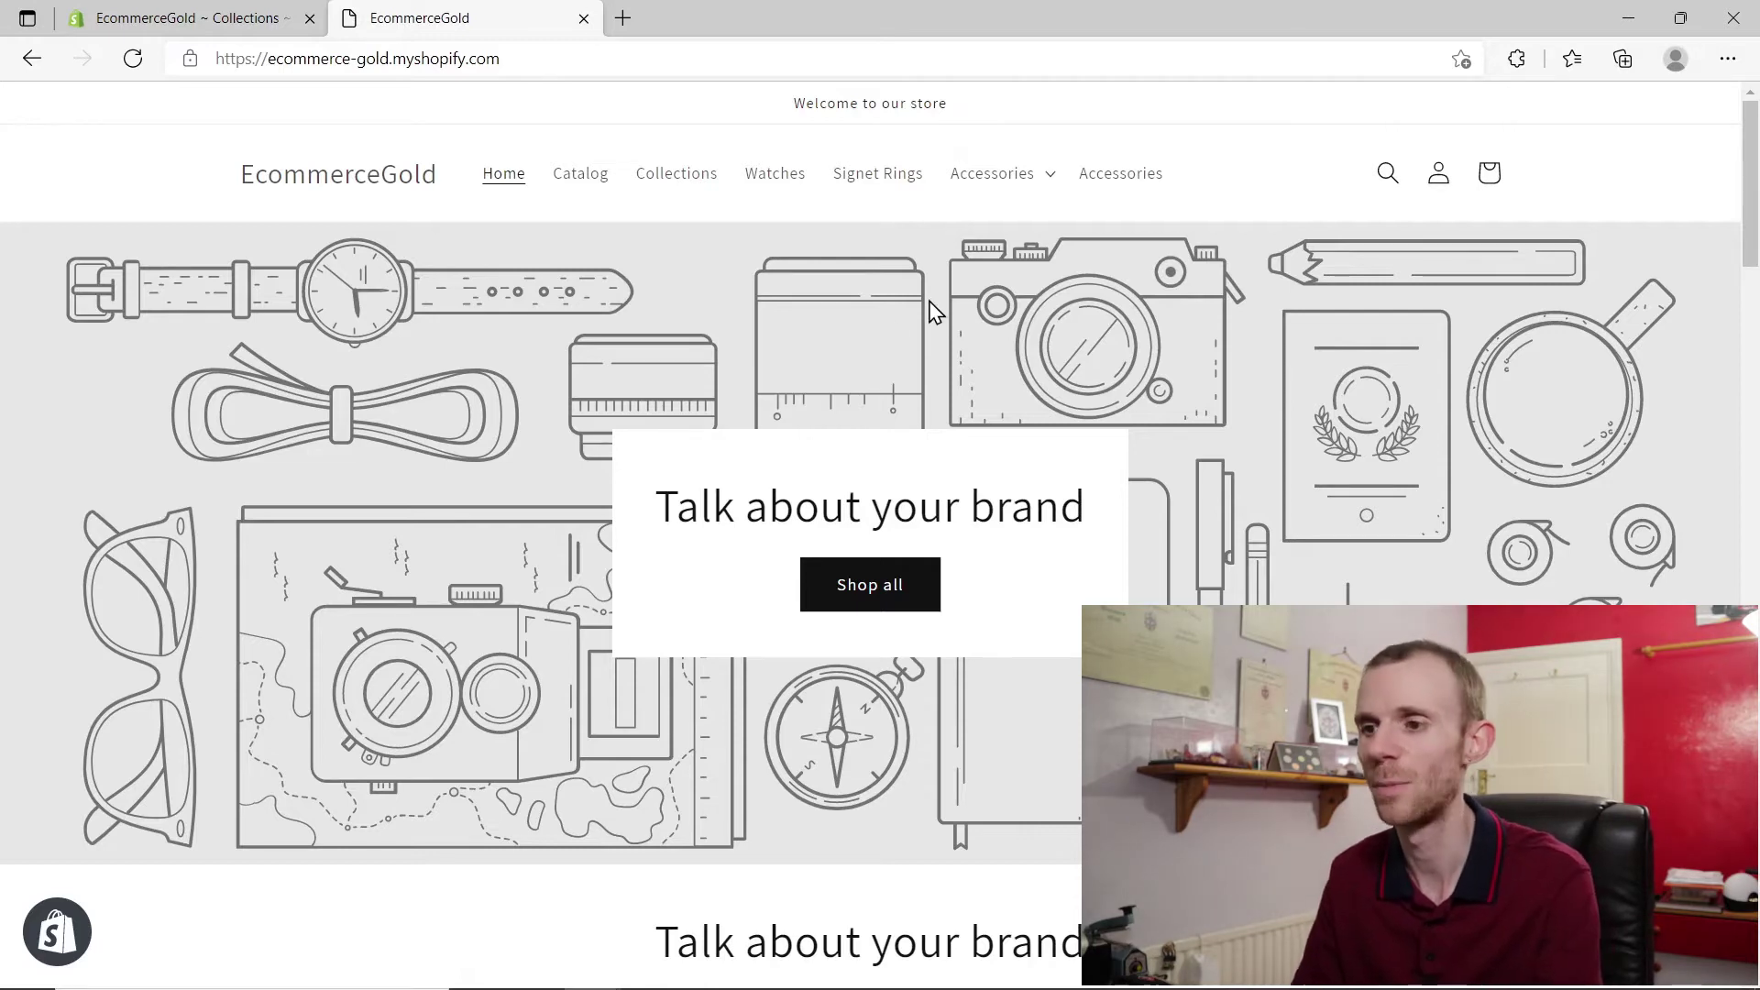
- Expand the storefront's Accessories menu with its Watches and Signet Rings submenus, then return to the admin
click(1008, 174)
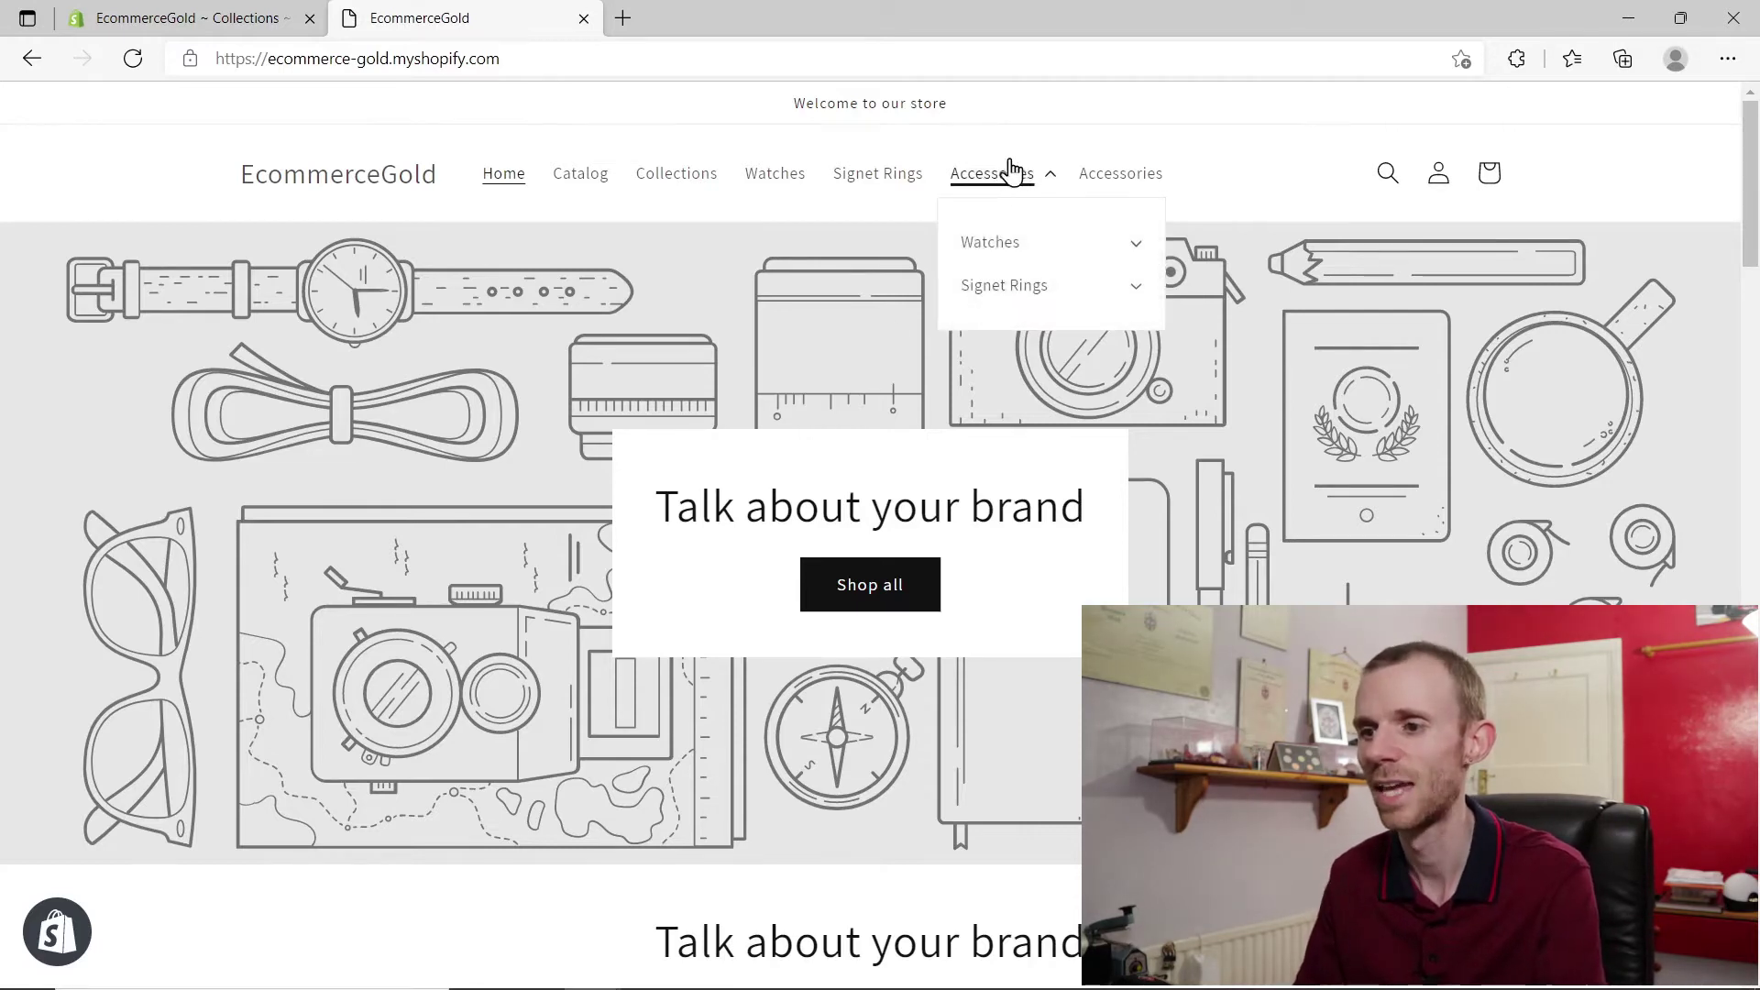
click(1031, 246)
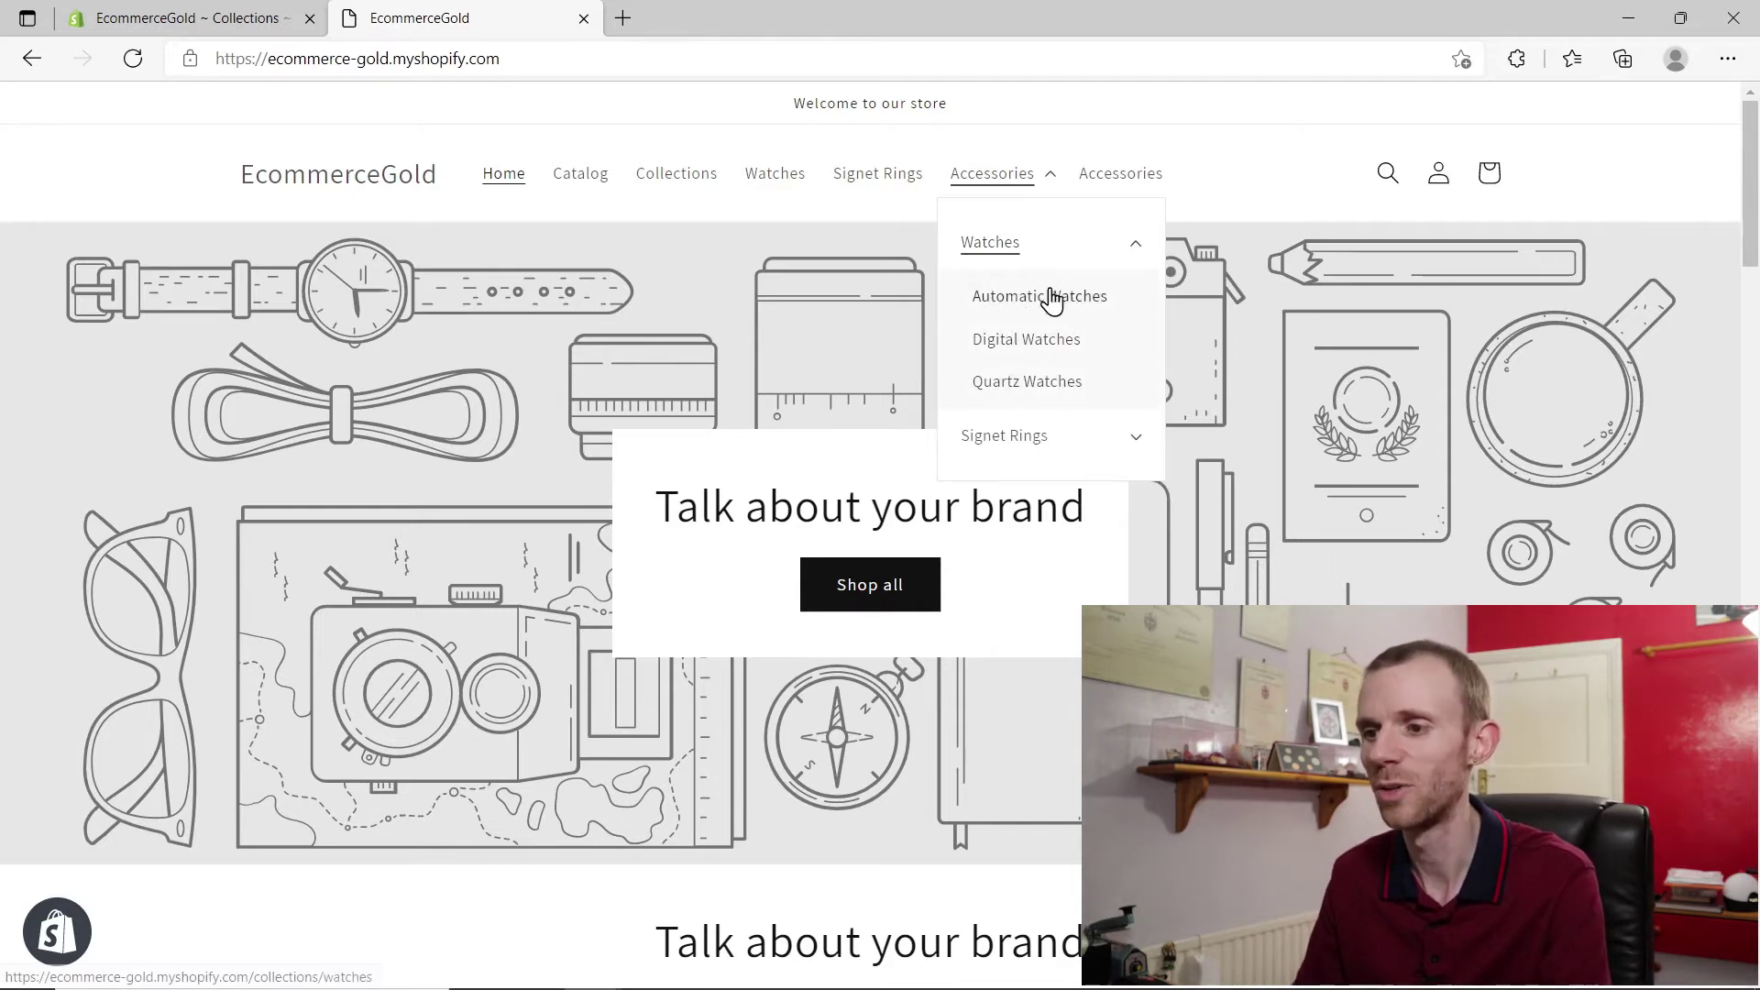
click(1013, 439)
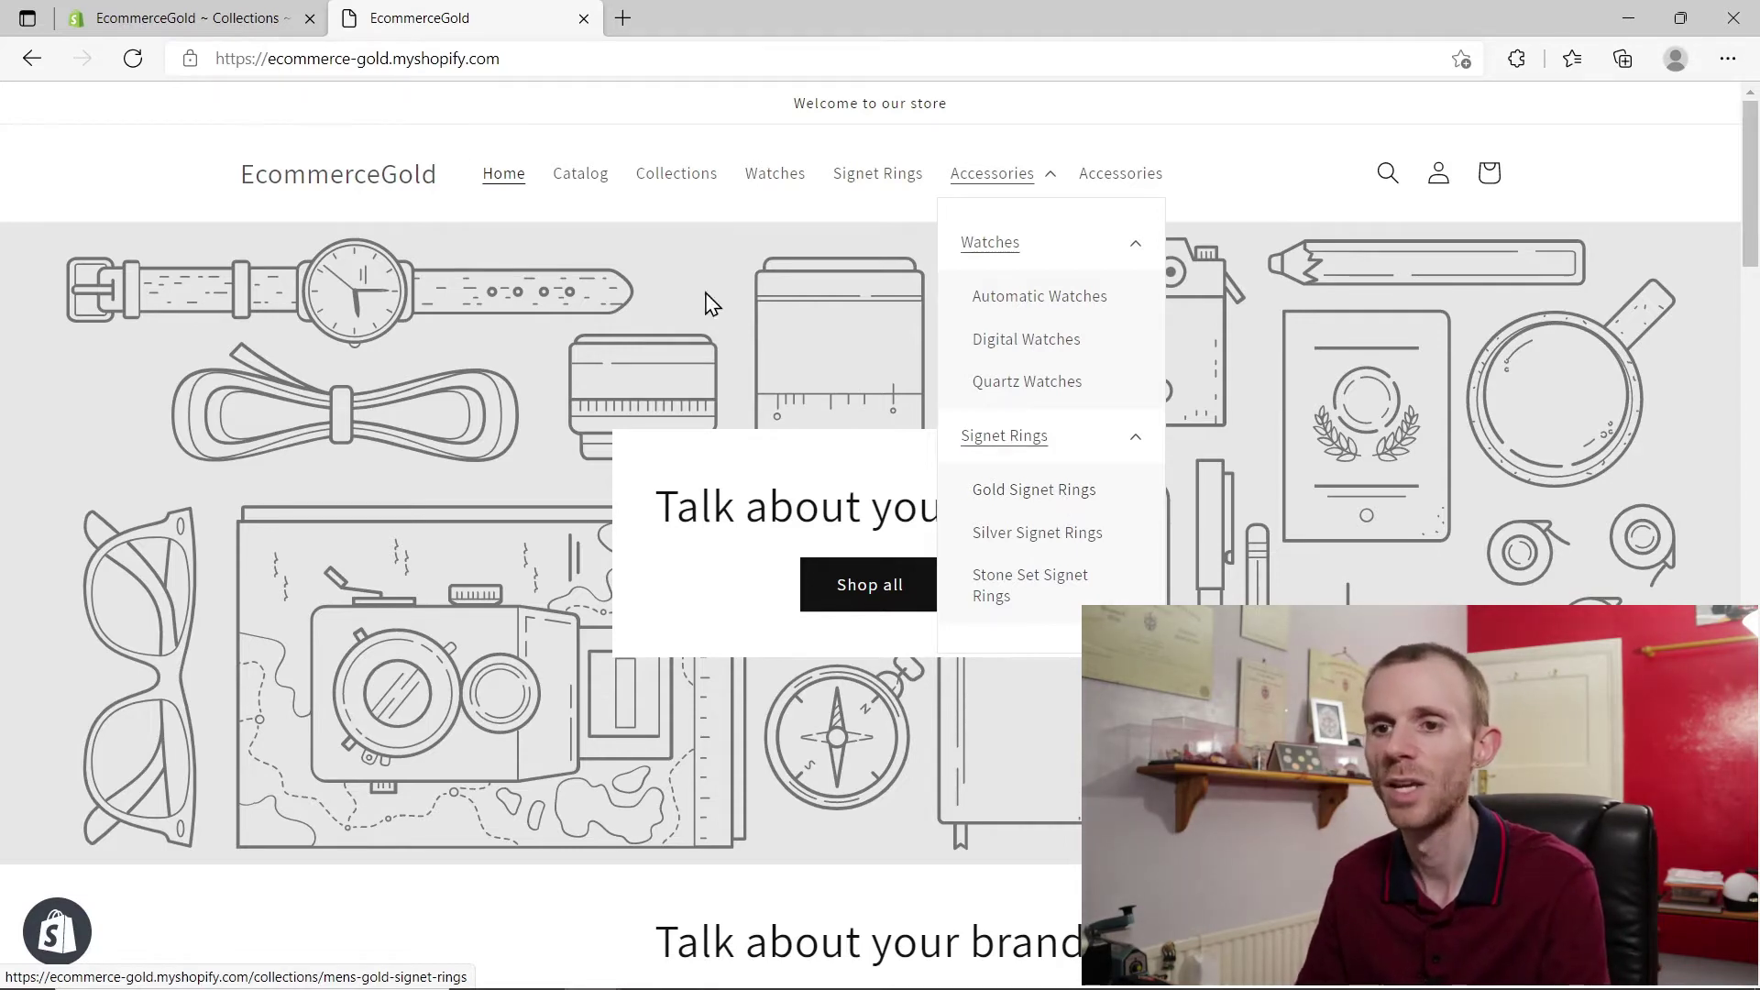
click(231, 22)
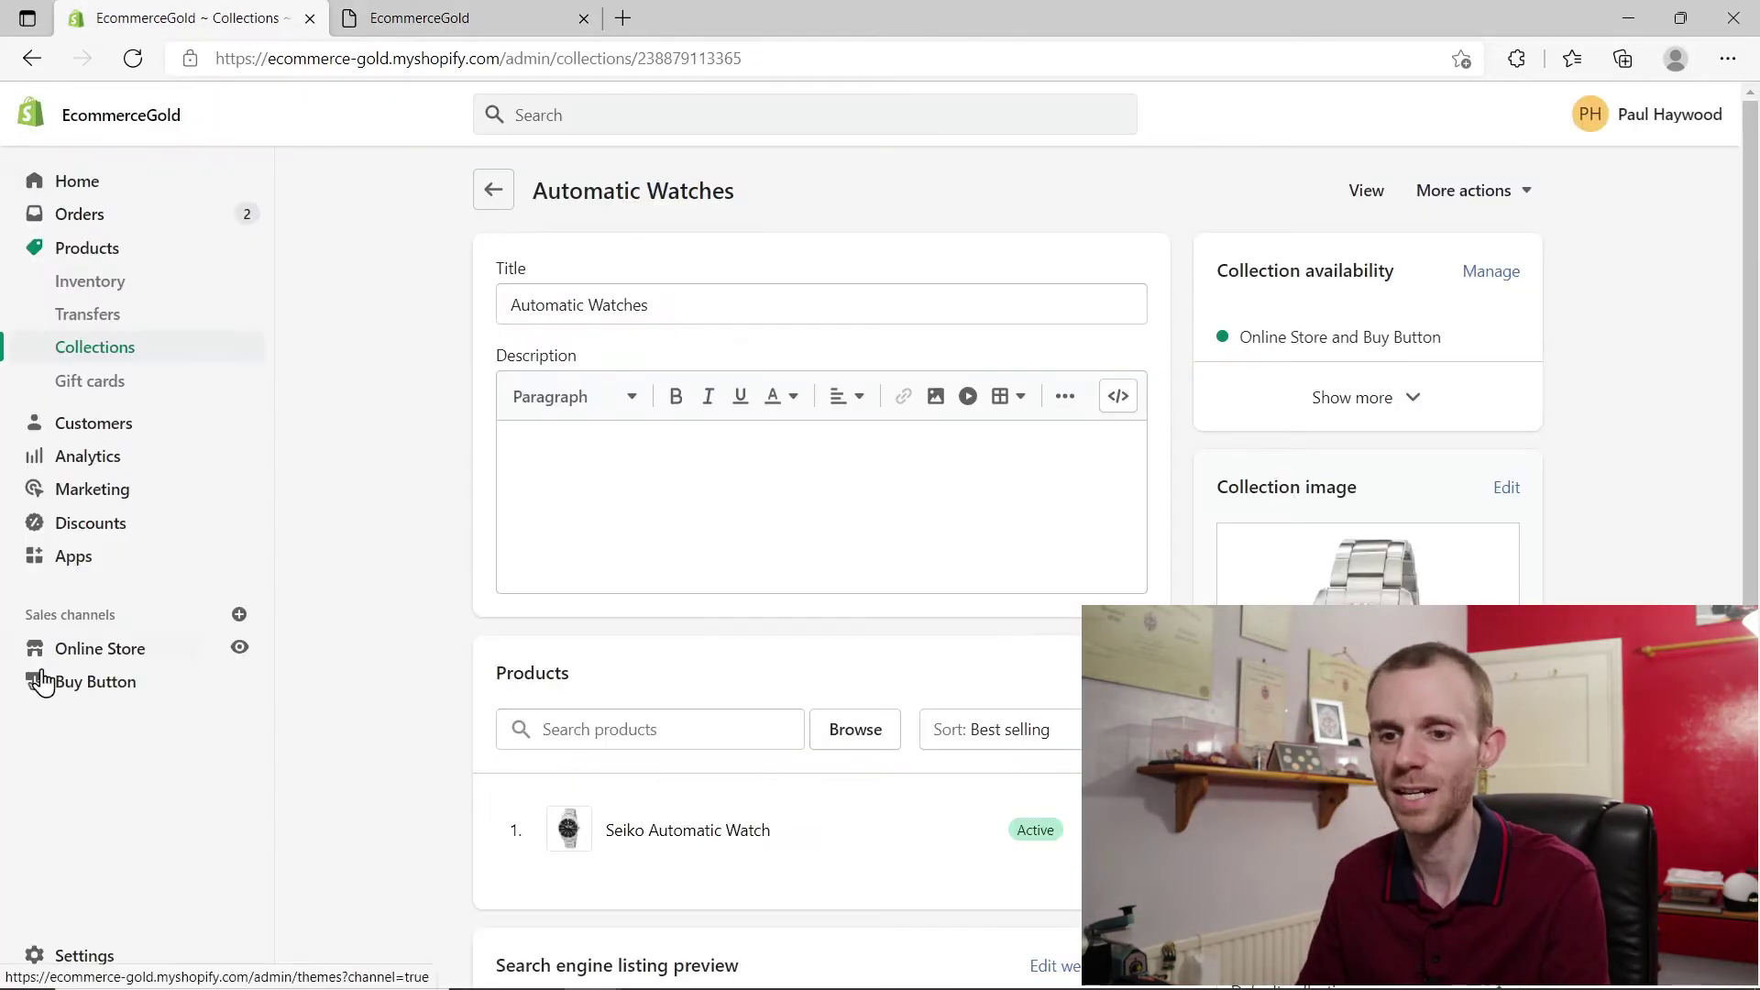
click(110, 649)
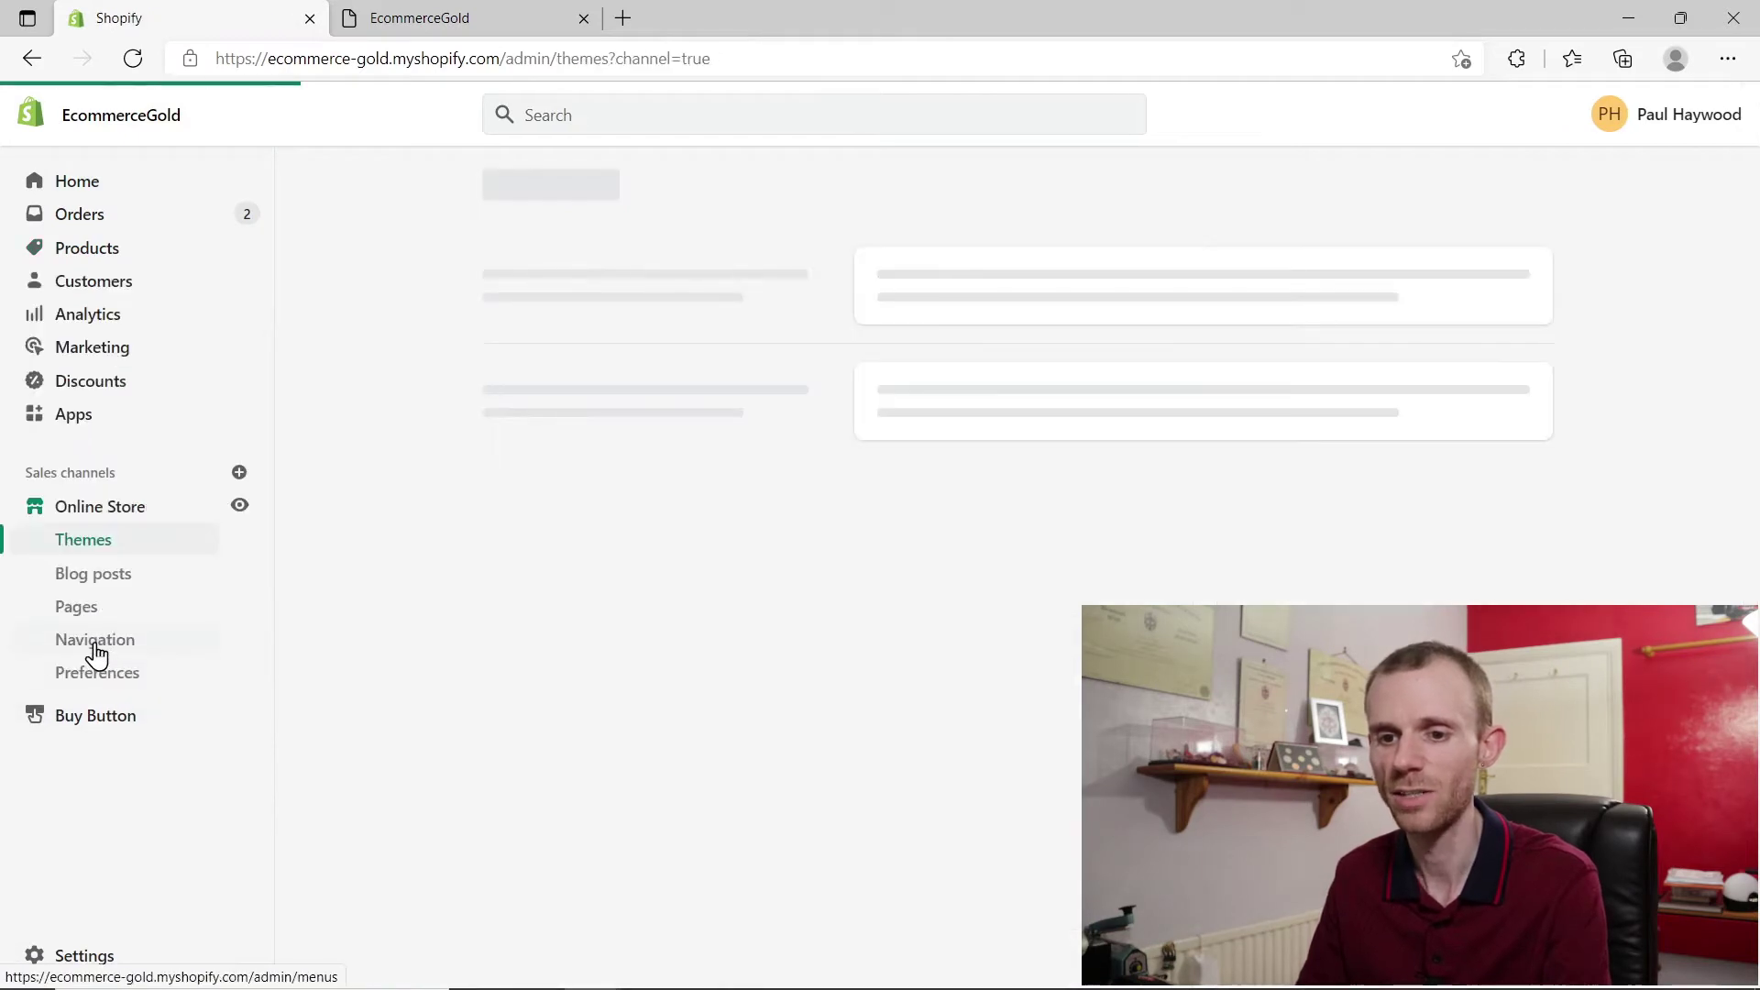
- Open the Main menu under Online Store navigation and begin a new item at the list's bottom
click(92, 641)
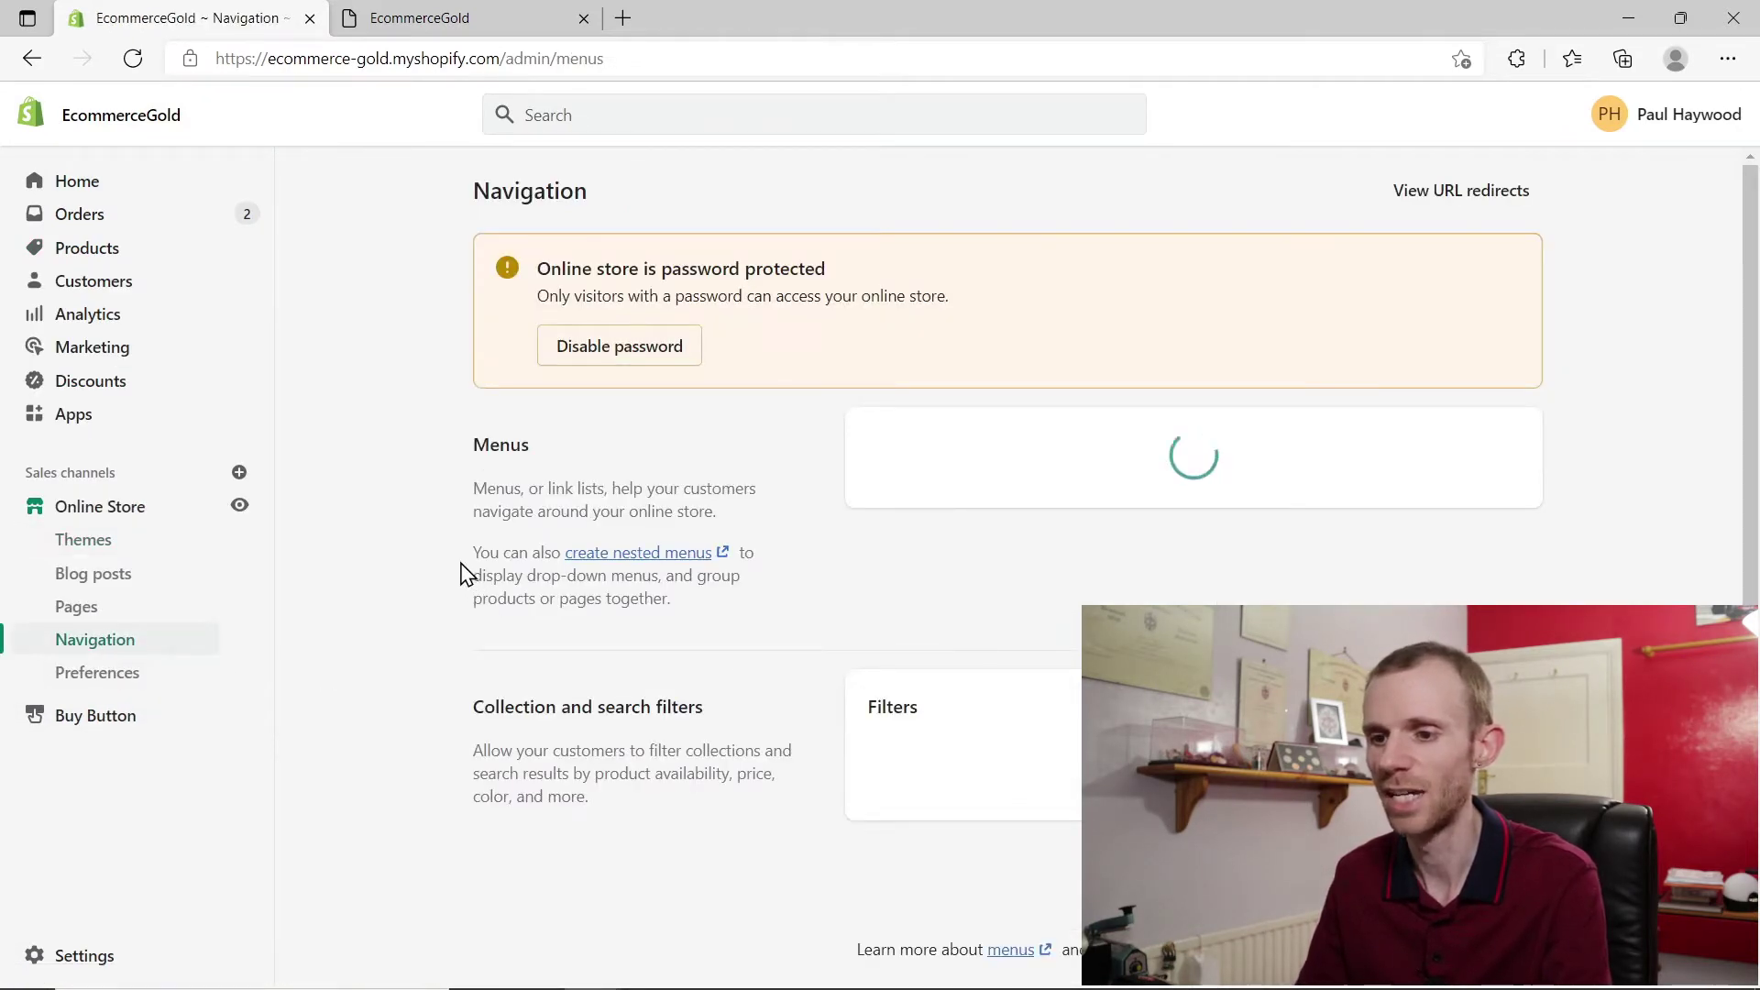
click(887, 612)
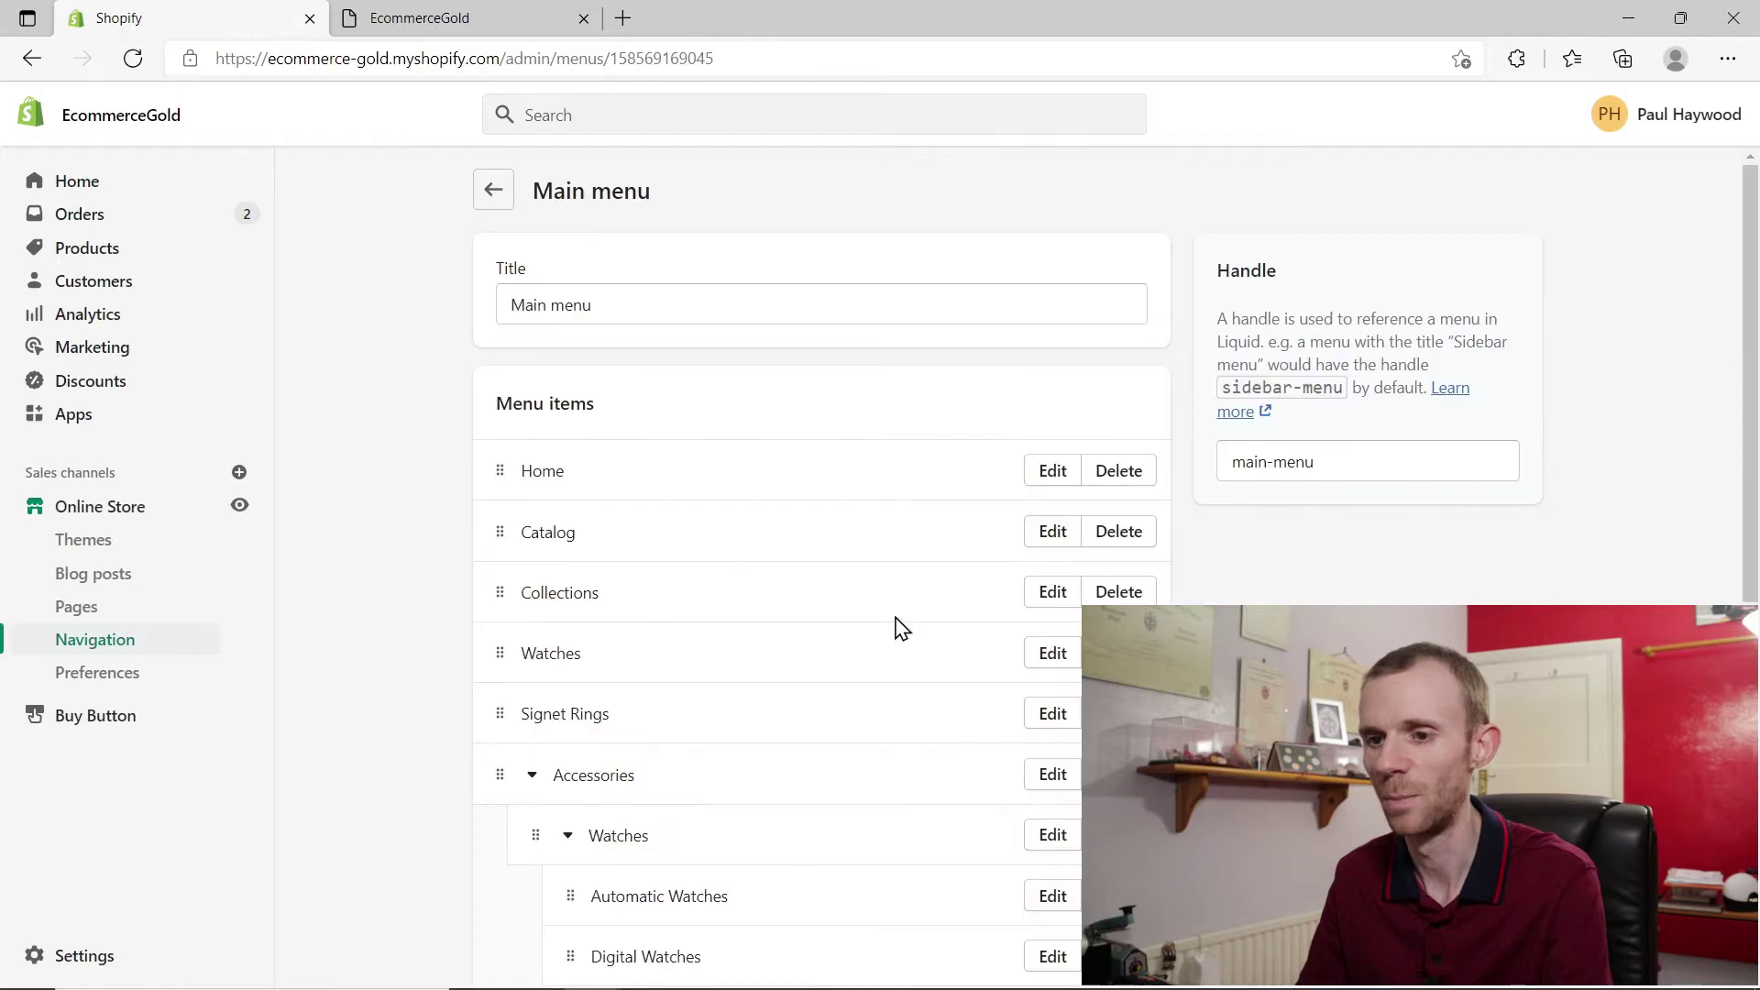
scroll(413, 492, down, 3)
scroll(412, 492, down, 1)
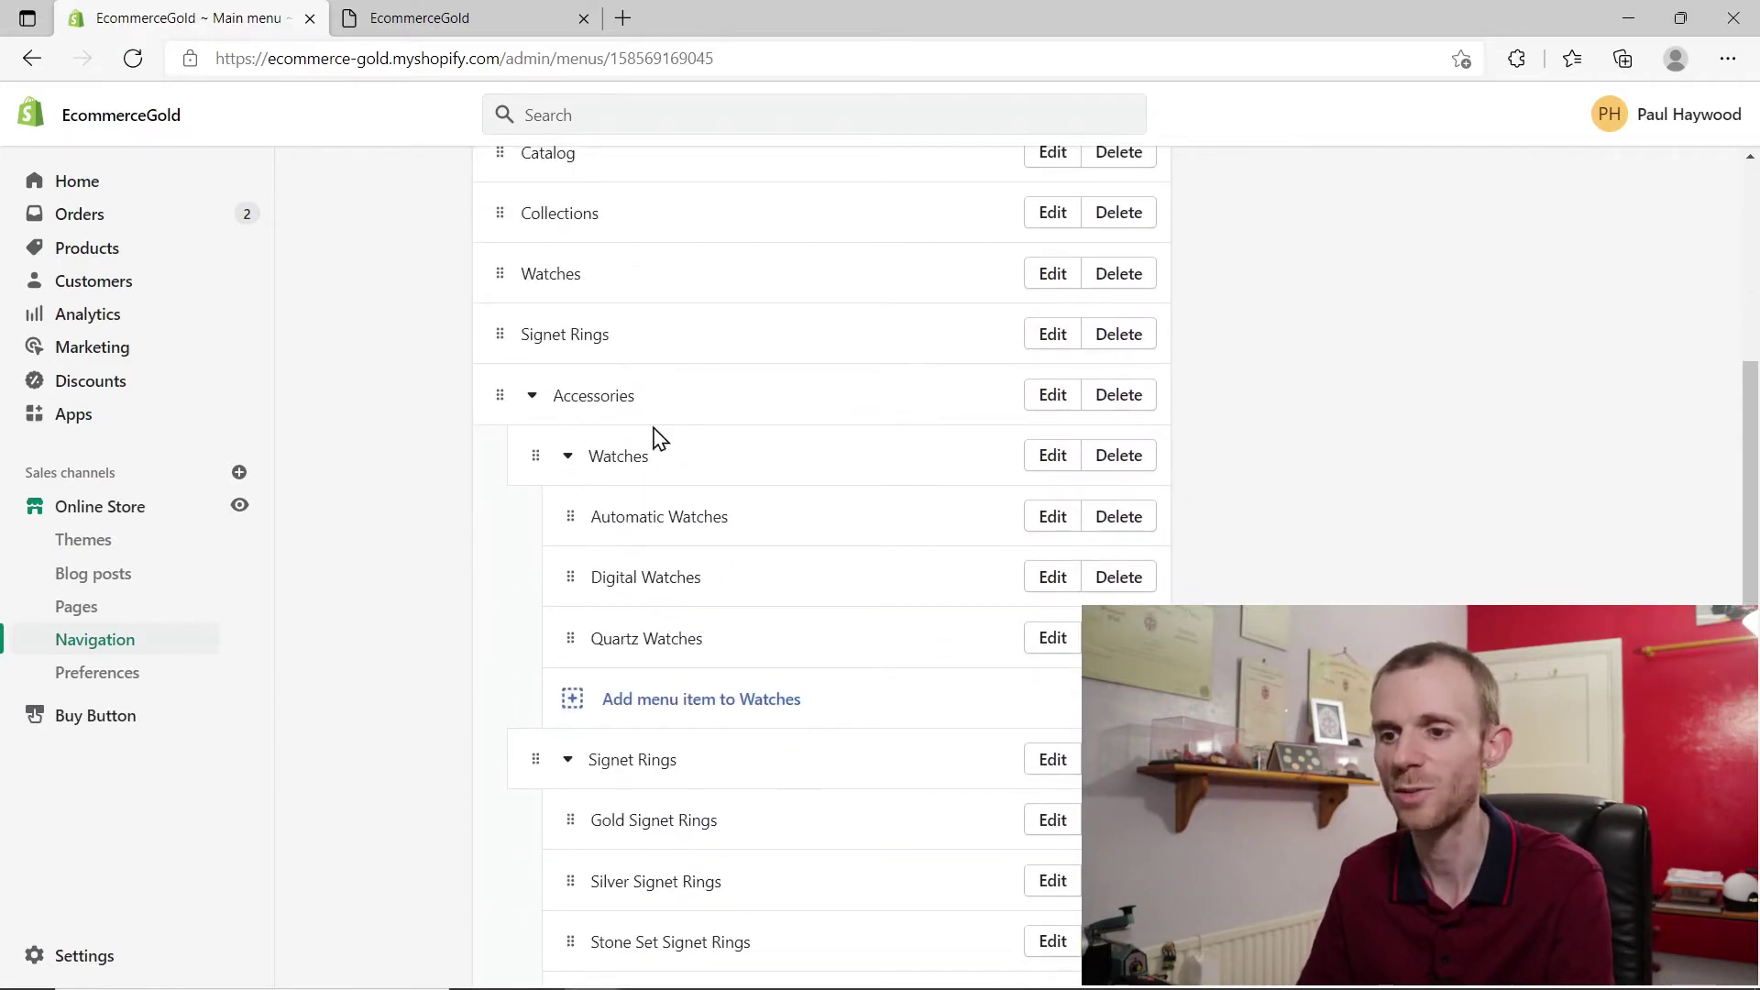
scroll(431, 523, down, 3)
scroll(431, 523, down, 1)
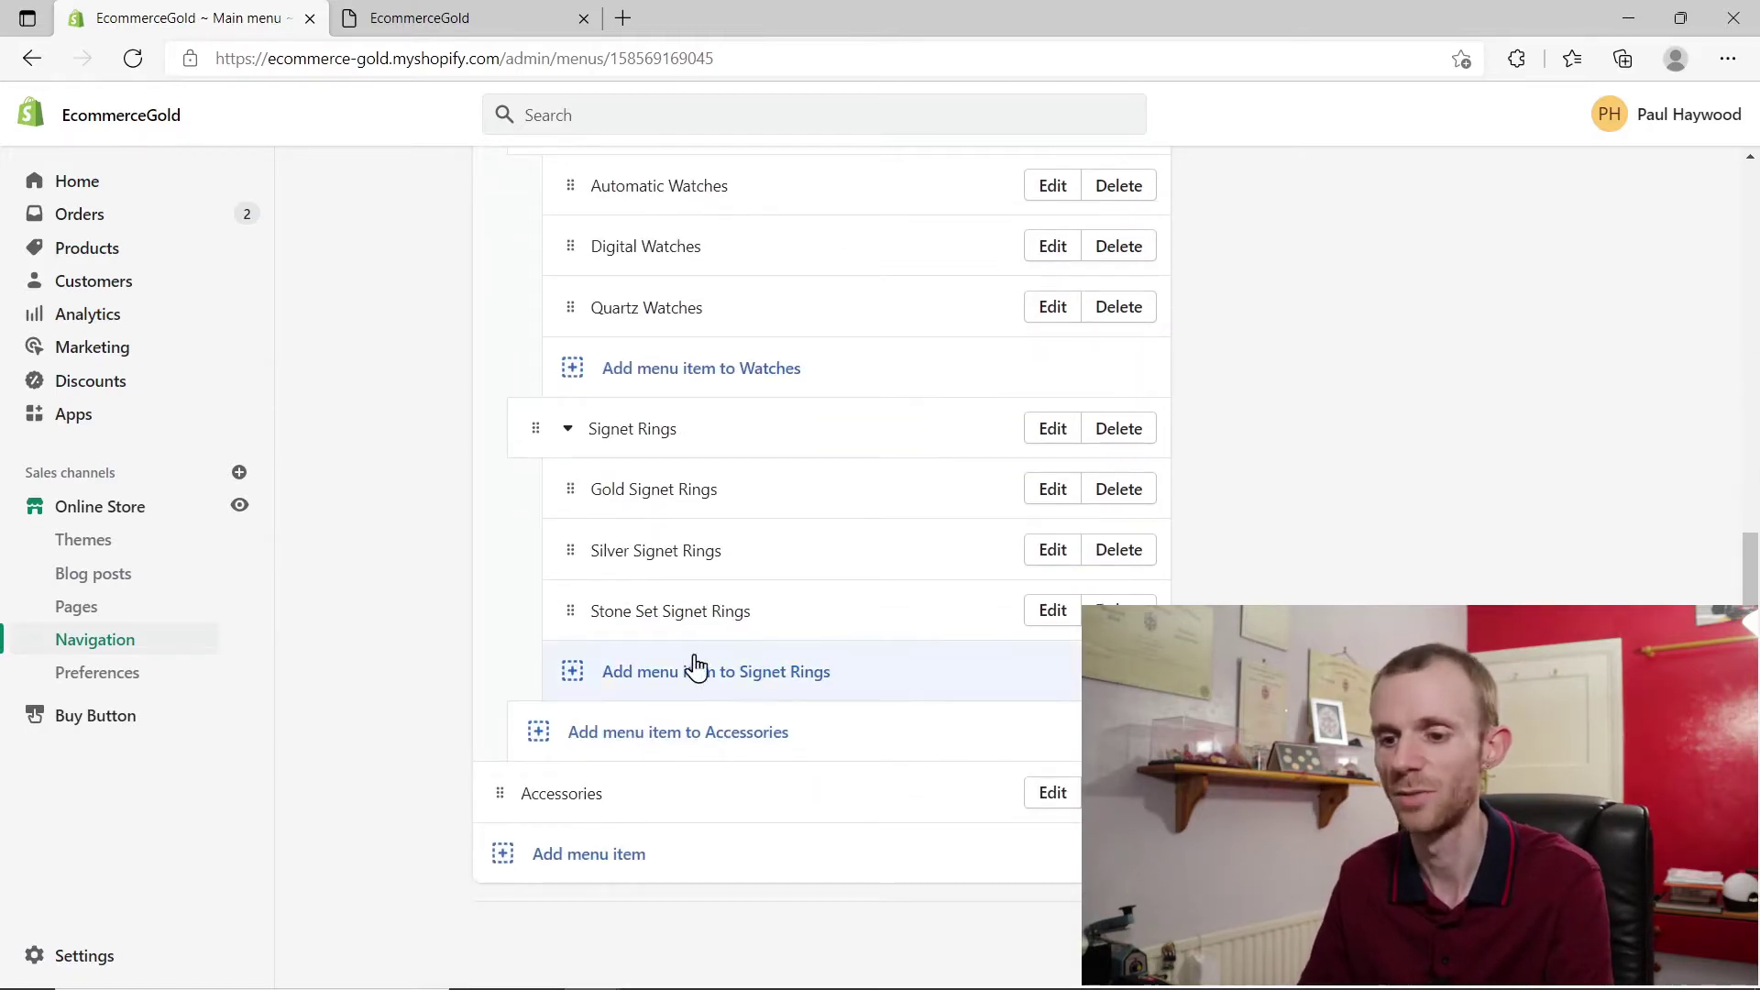
click(568, 866)
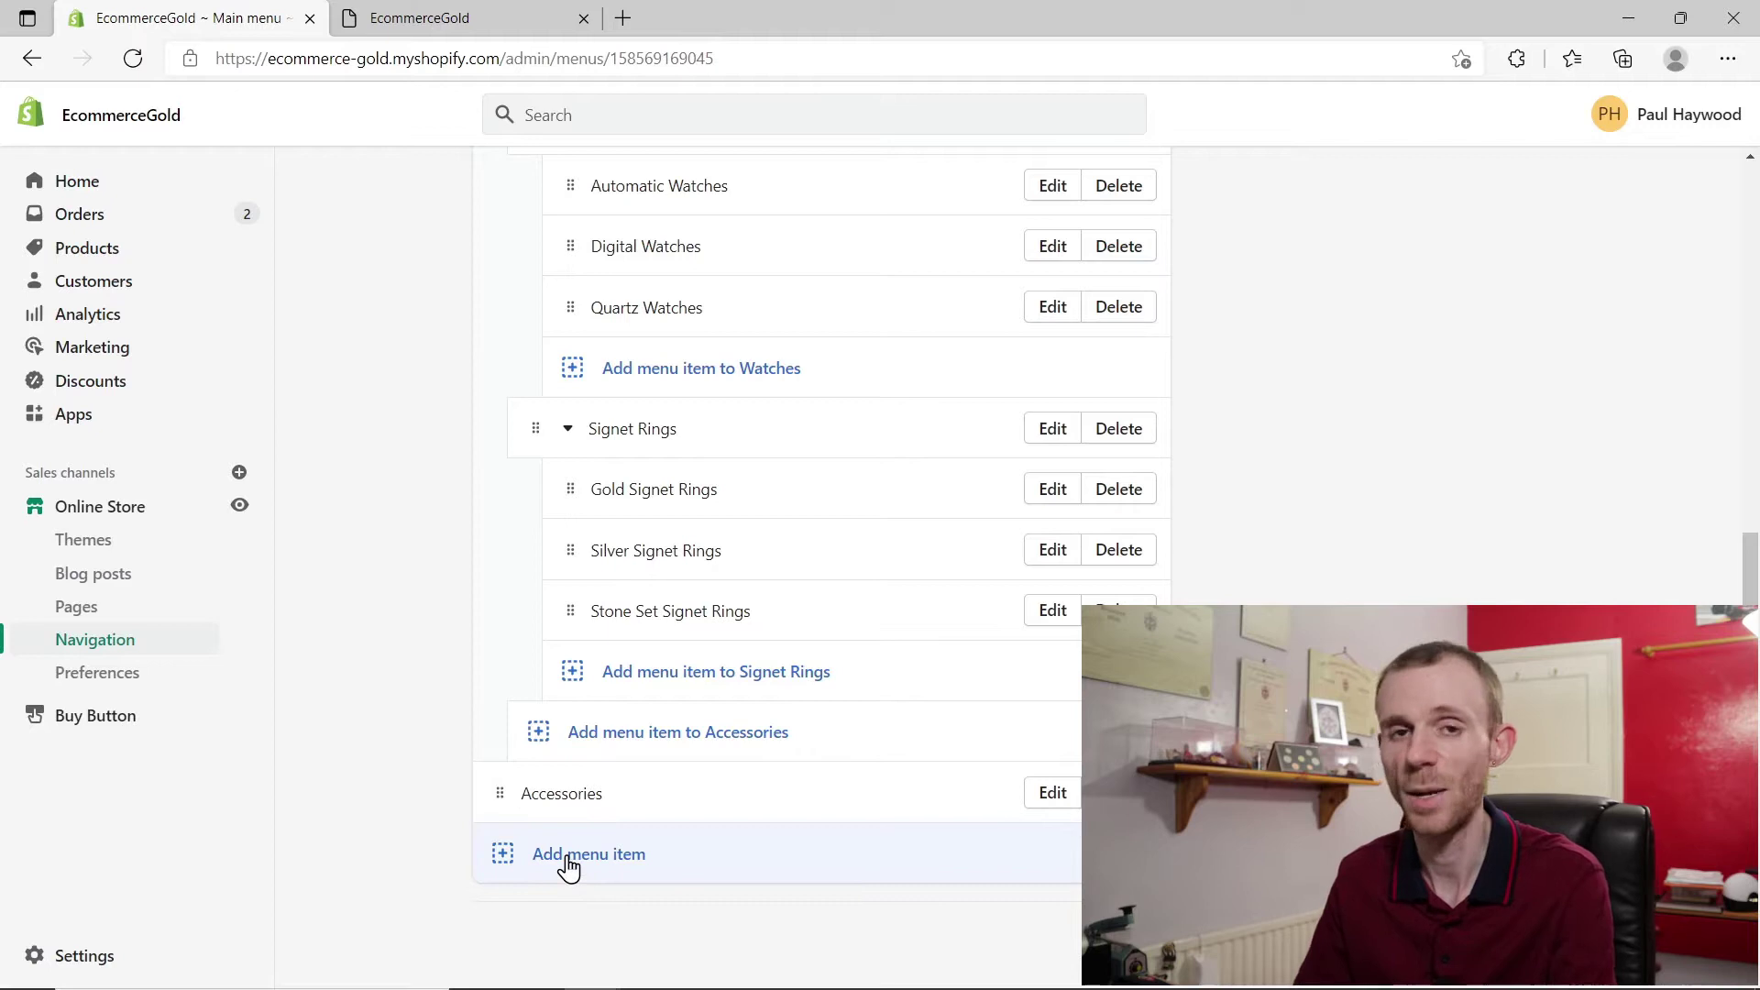
- Add a top-level Main menu item linked to the Accessories page
click(1405, 368)
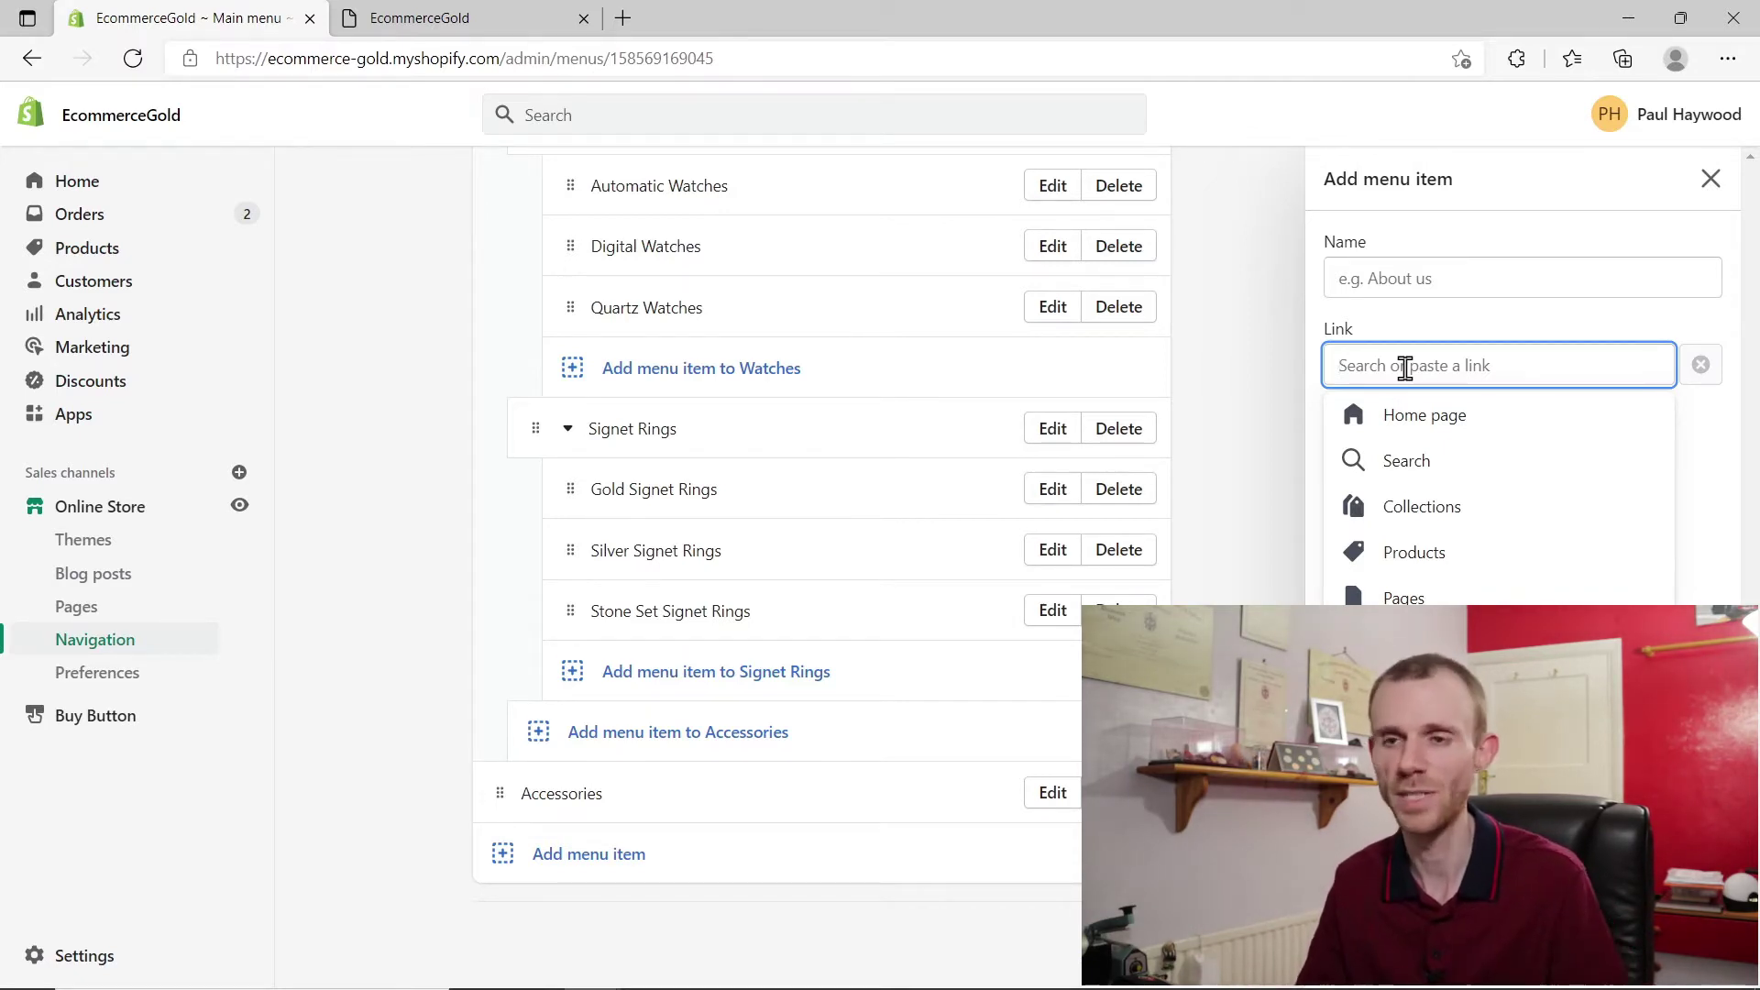
click(1399, 592)
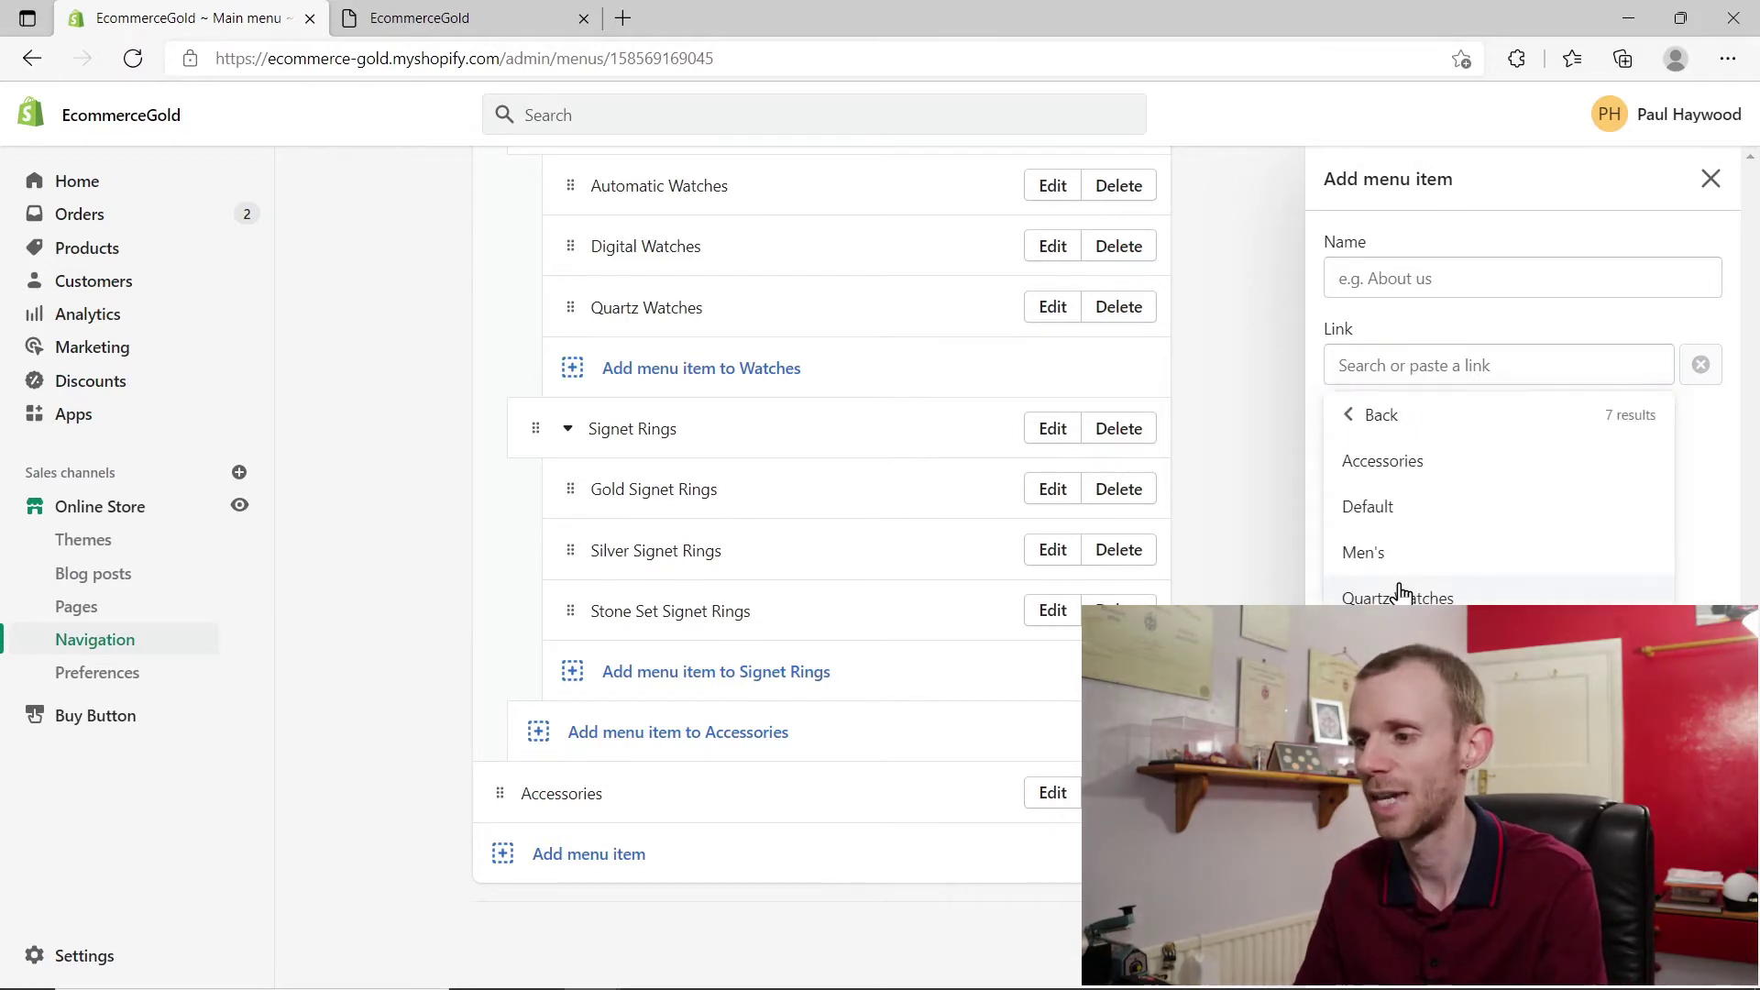
click(1399, 470)
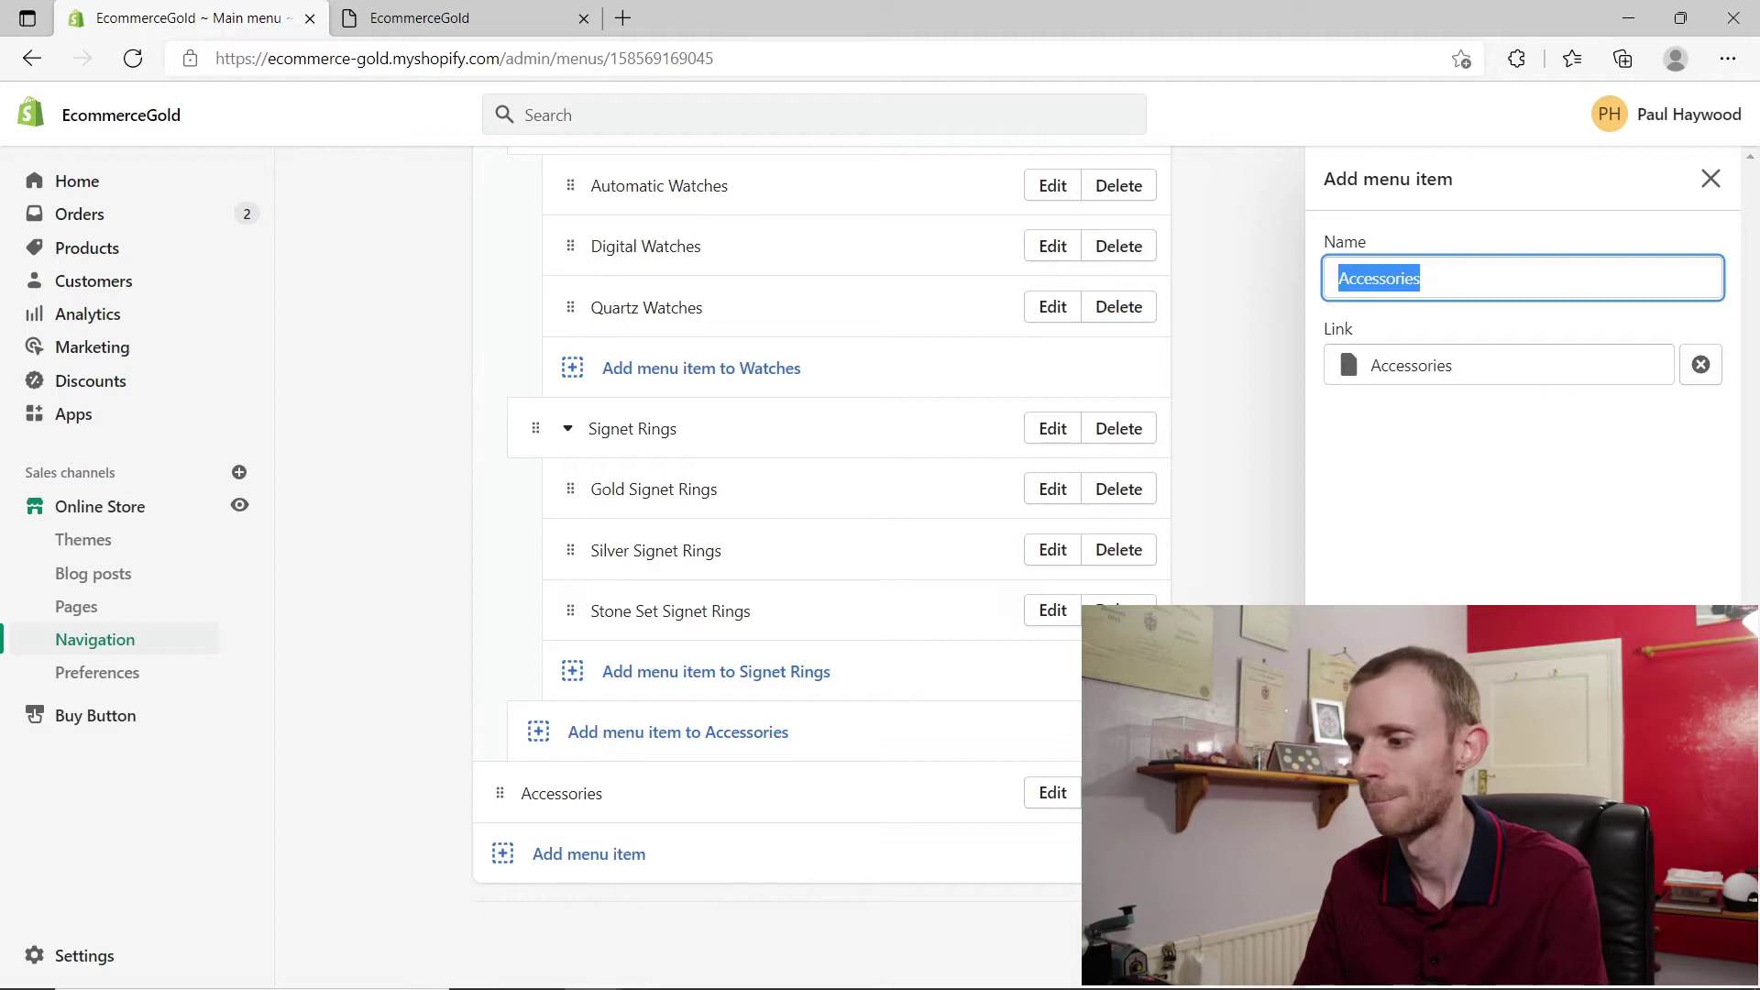
key(Return)
- Add another top-level menu item linked to the Watches page
scroll(437, 545, down, 1)
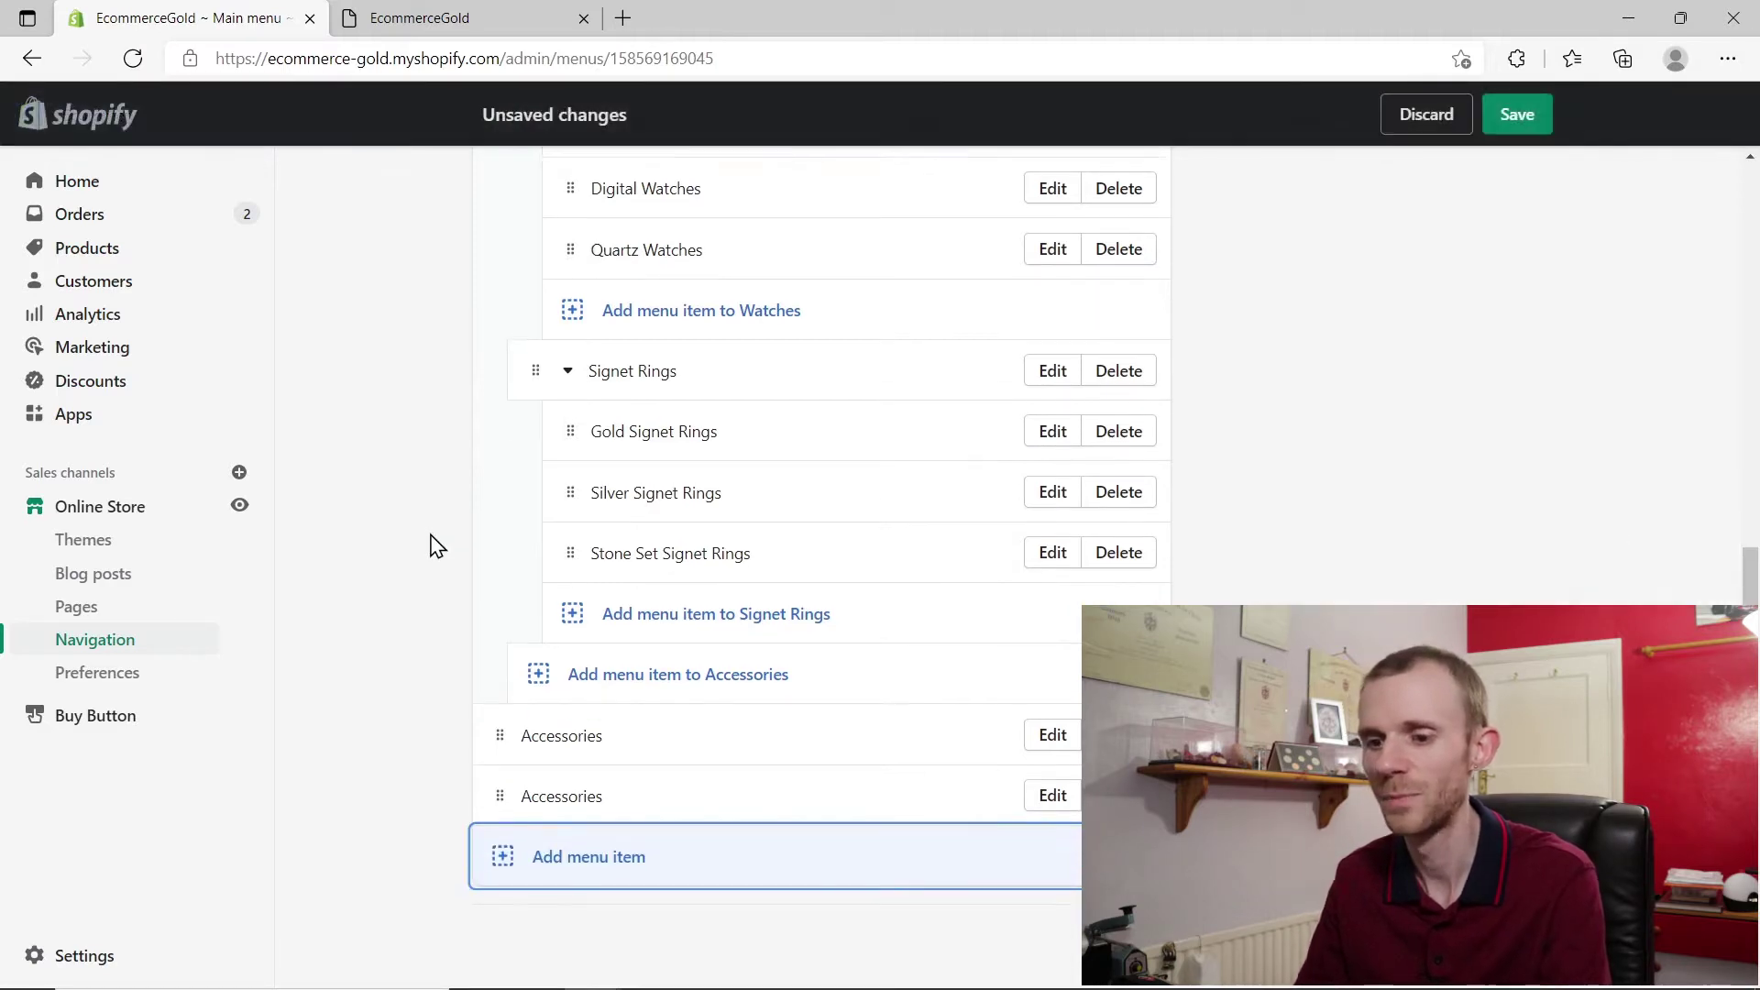
click(503, 859)
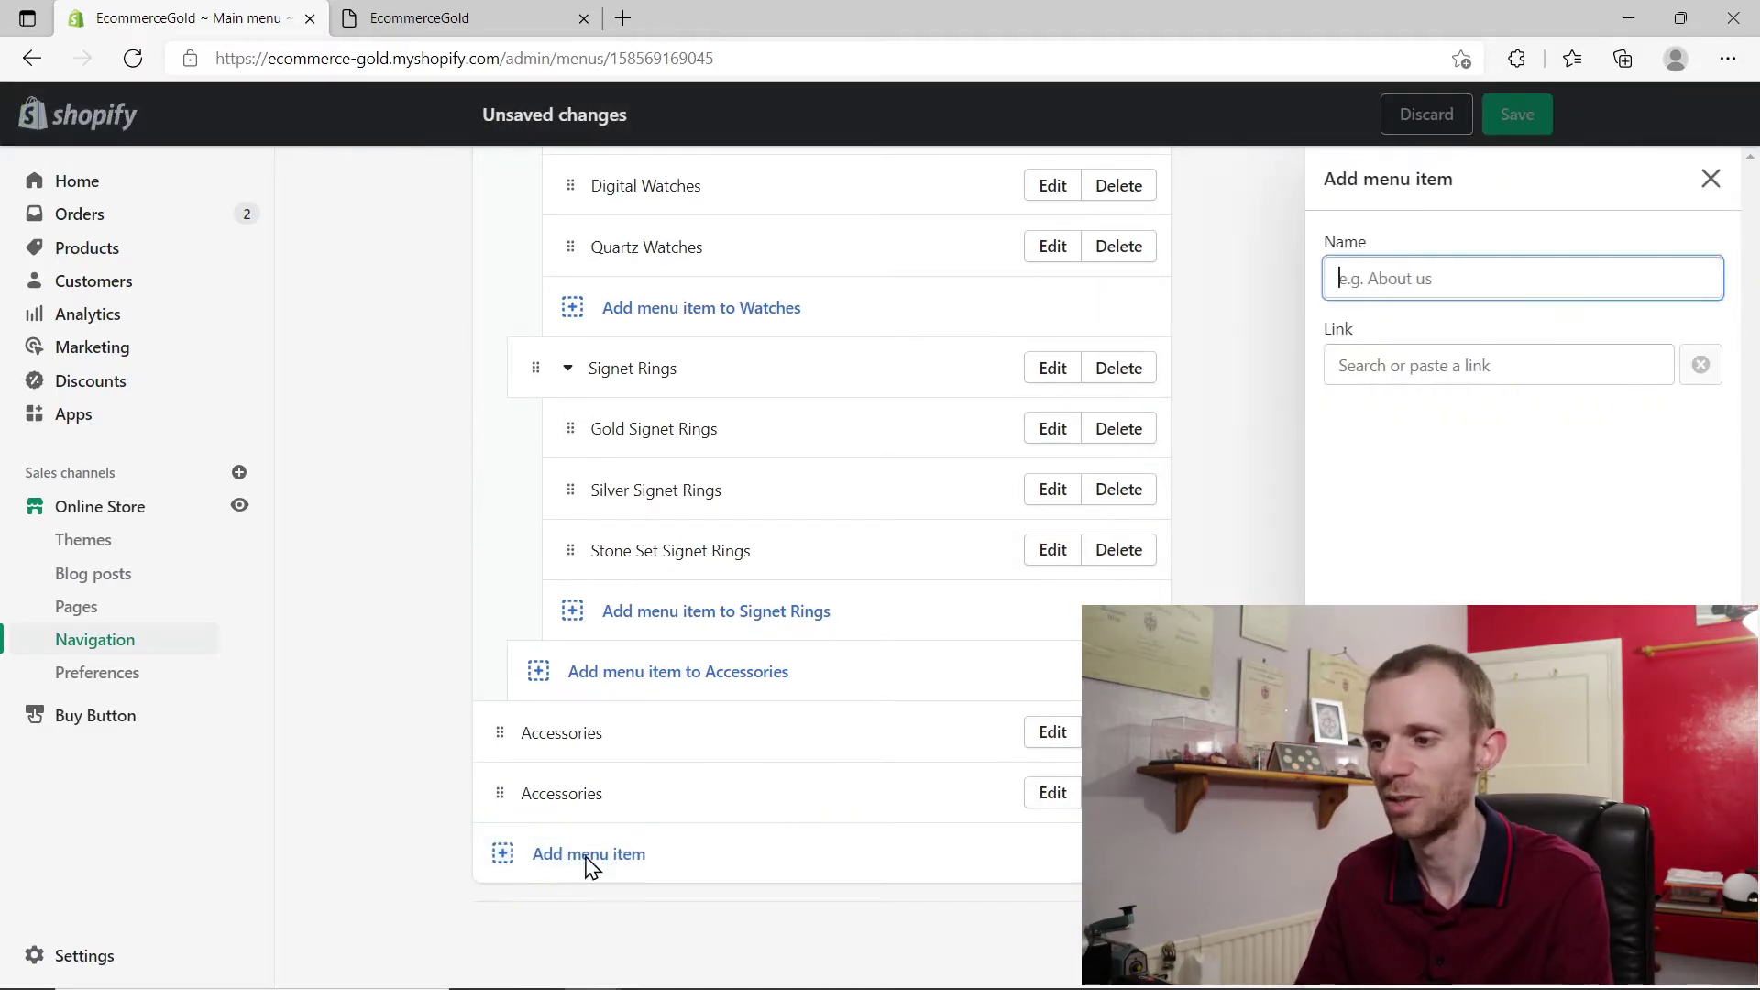
click(1493, 363)
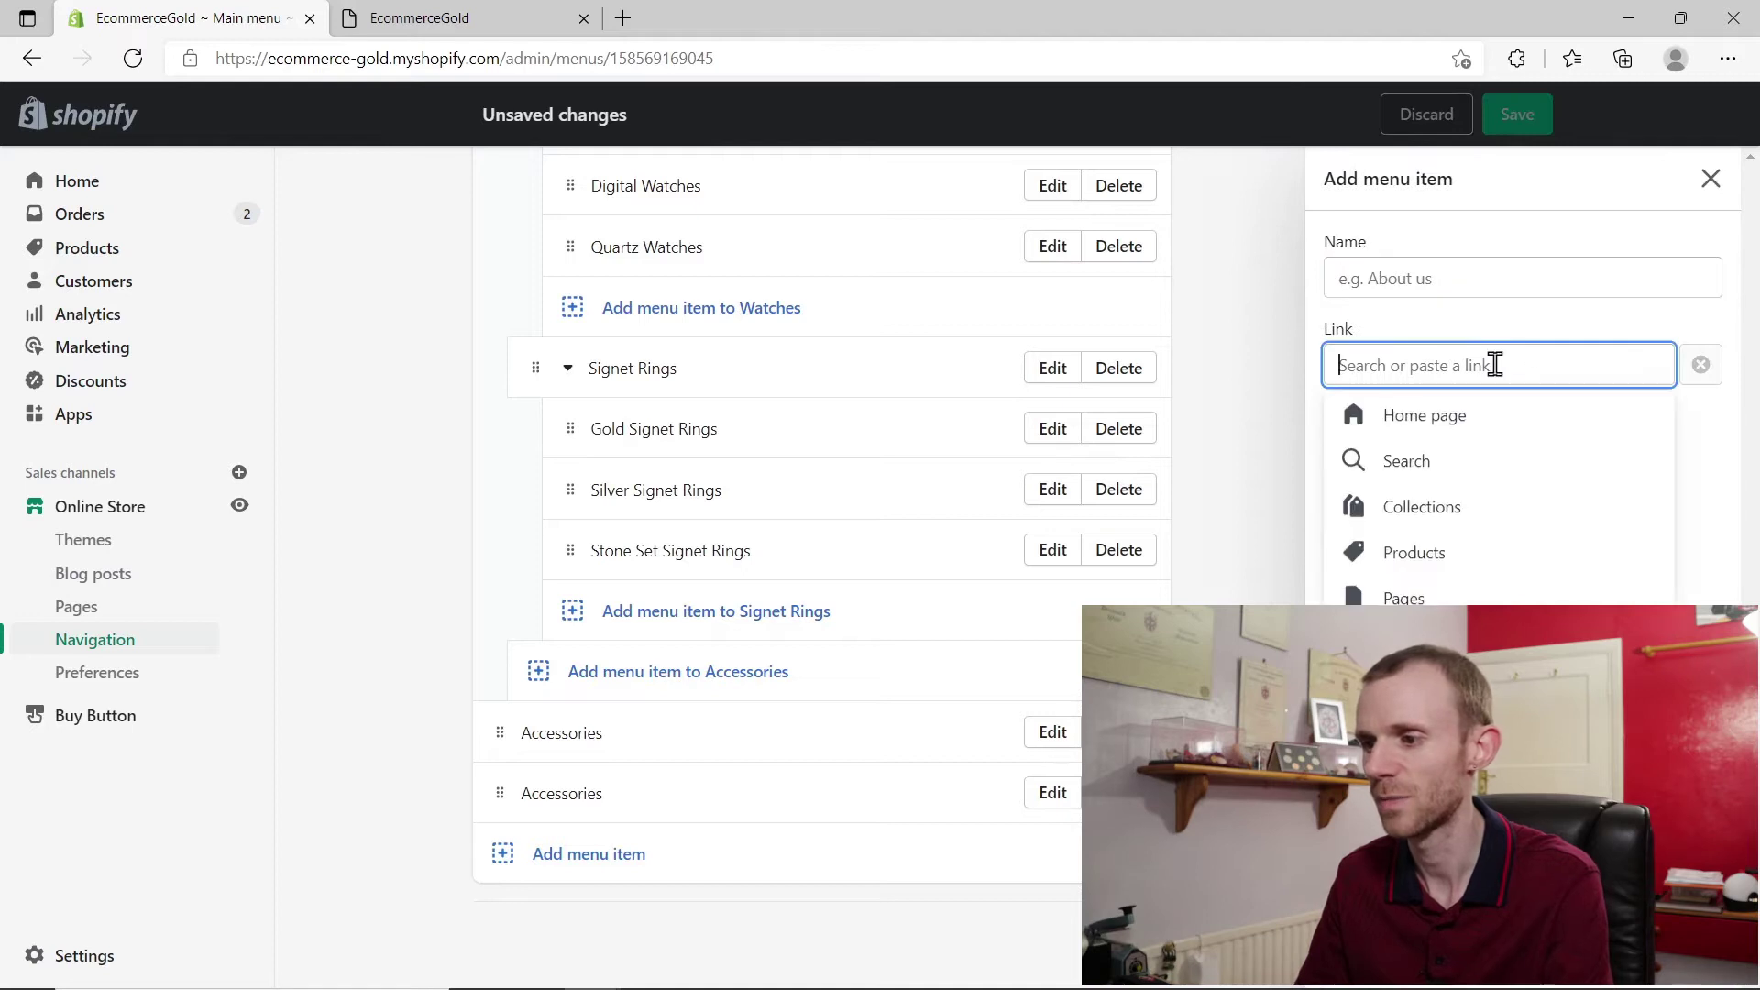
click(1442, 596)
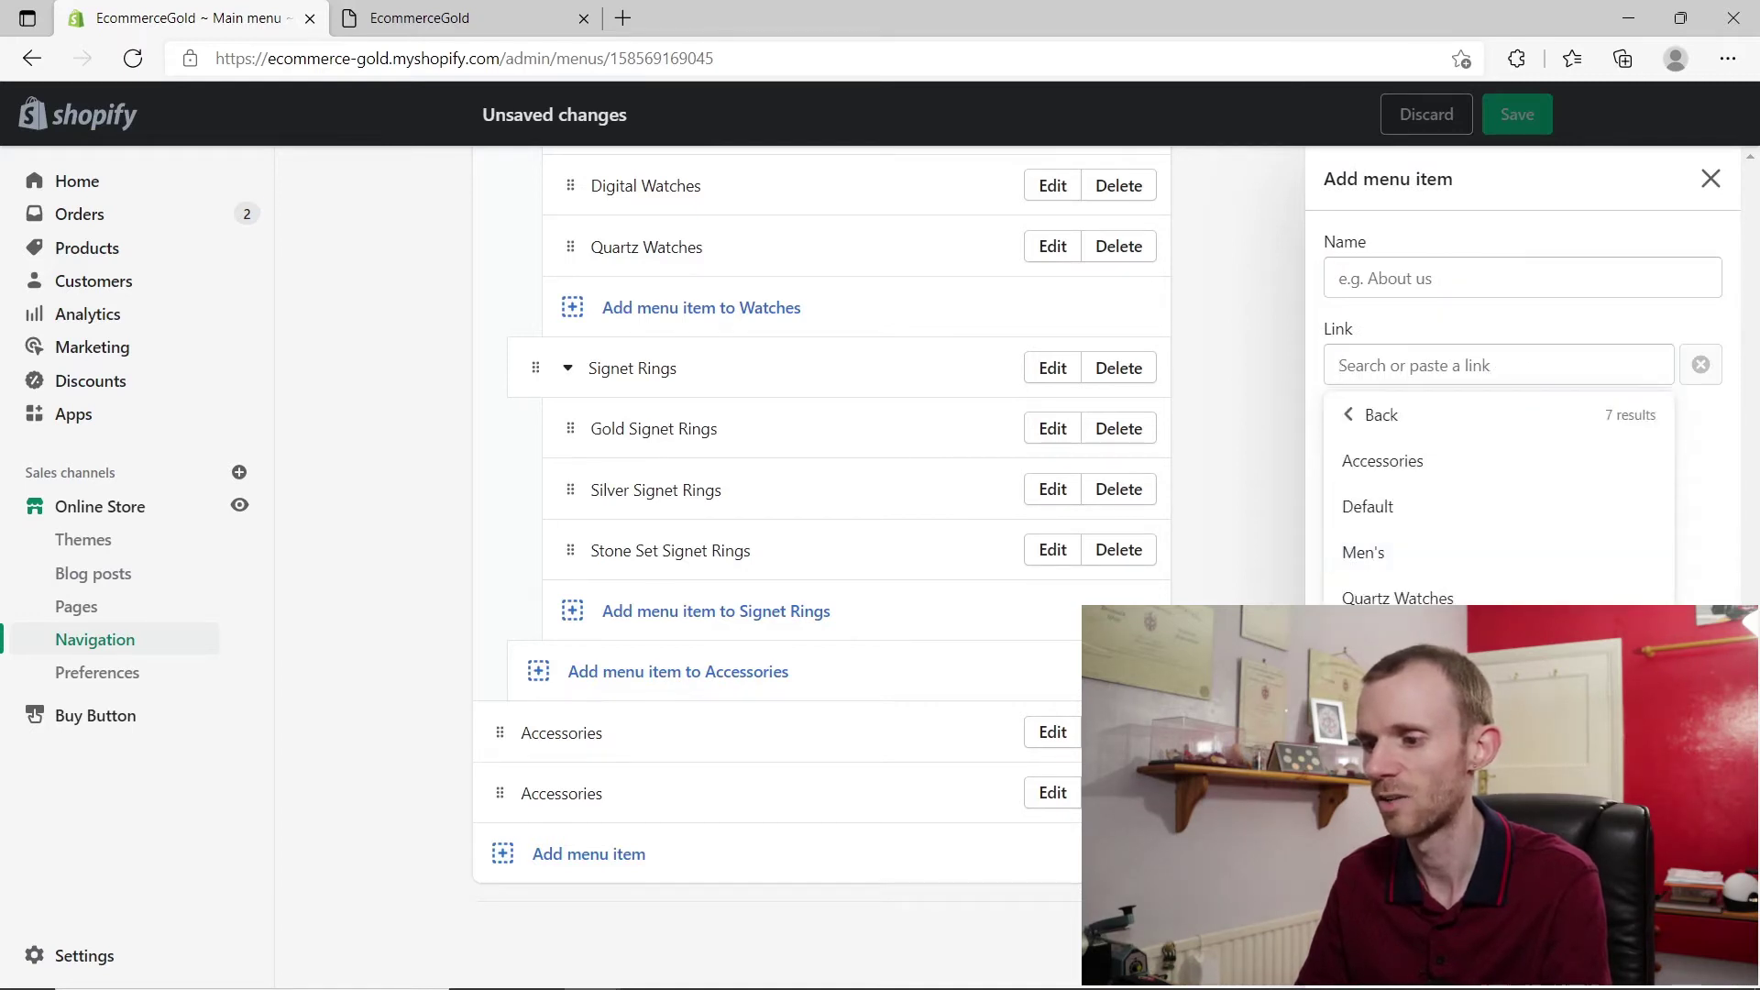
click(1393, 689)
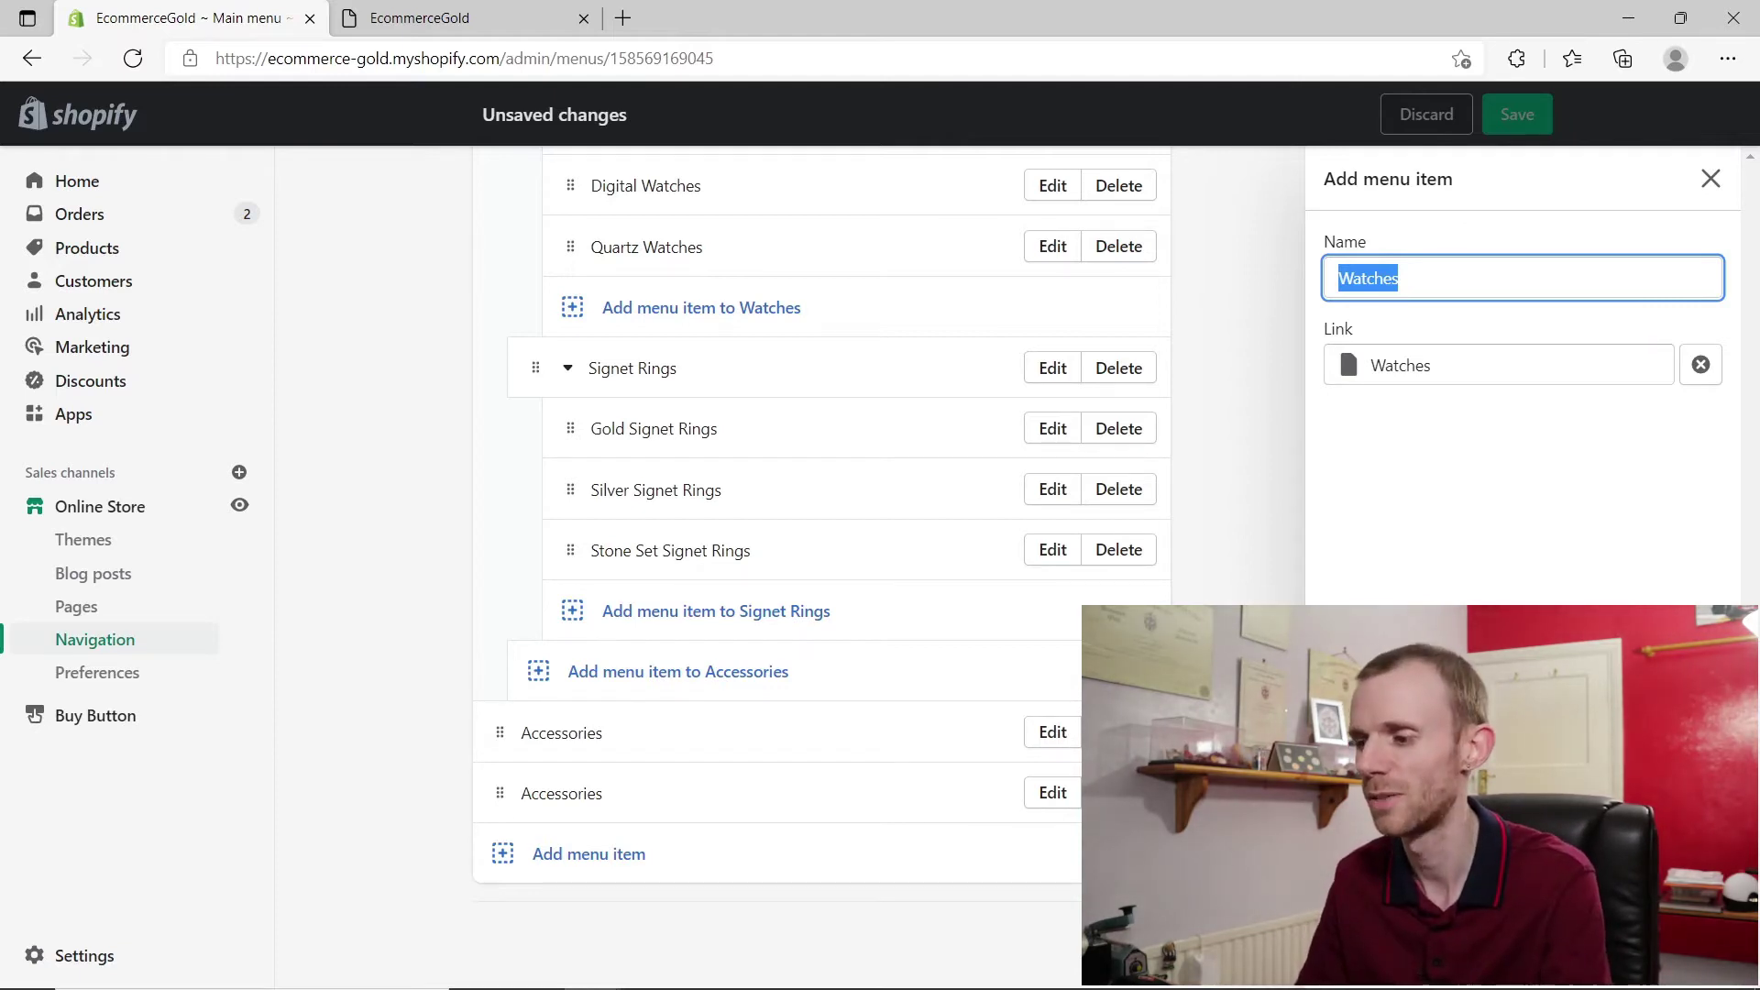
key(Return)
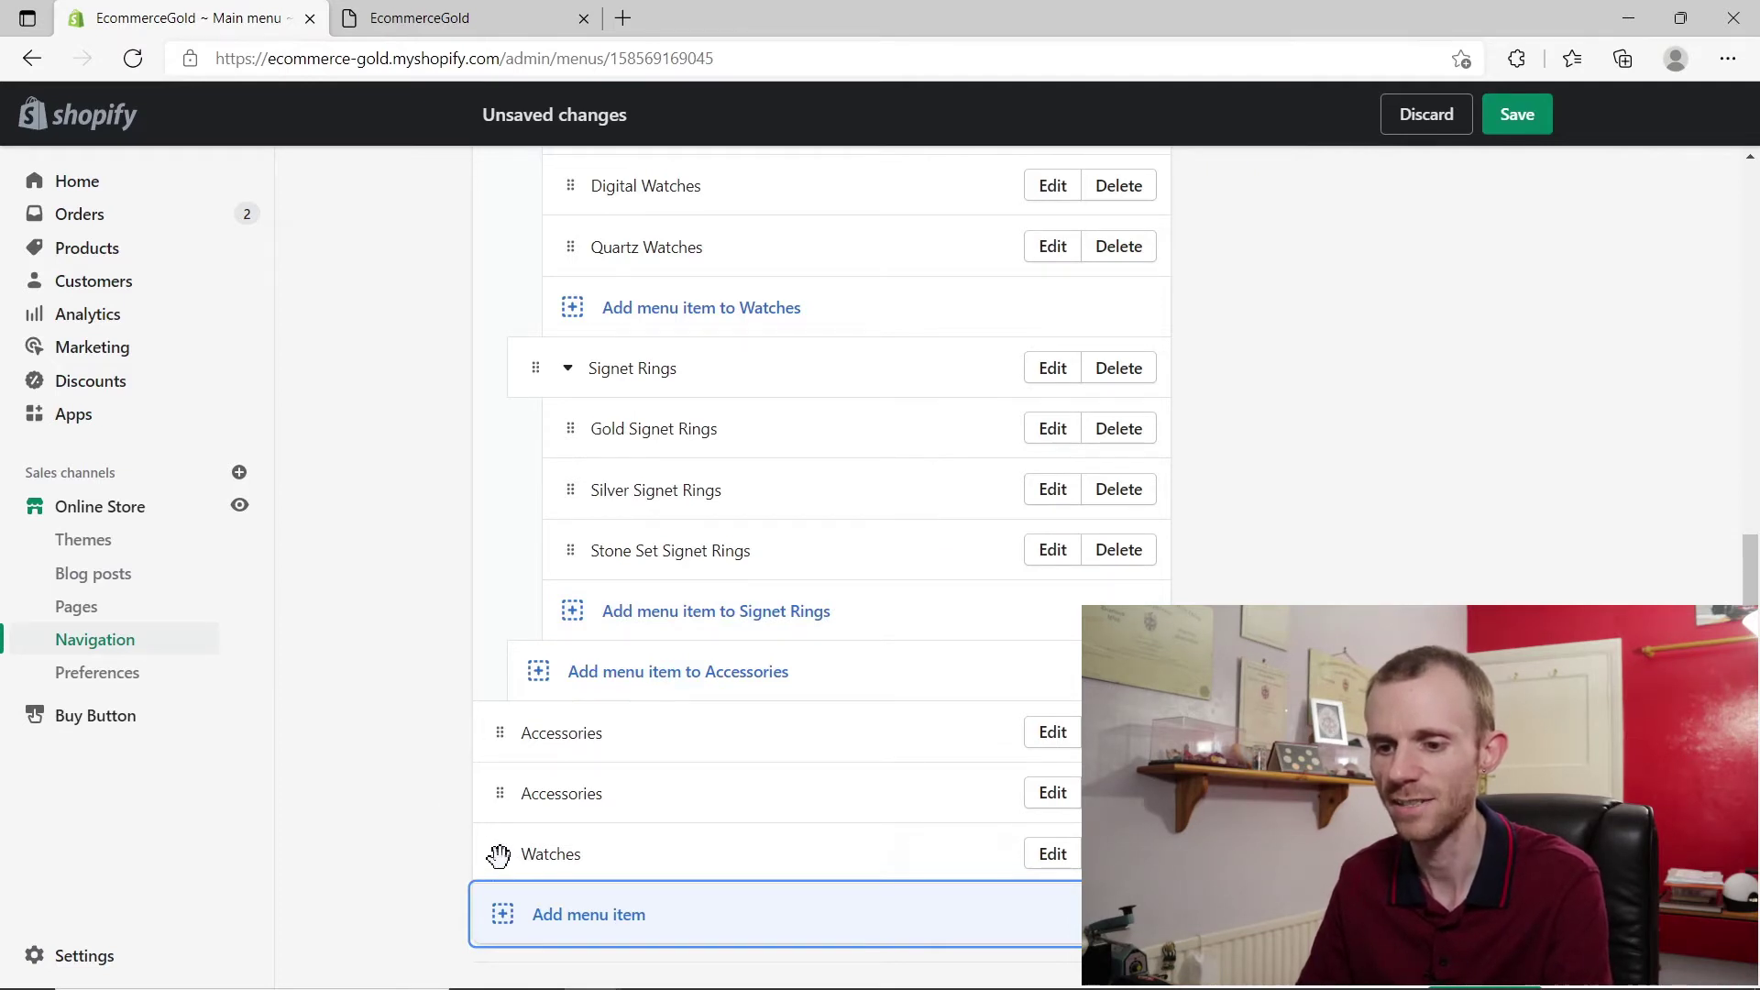
- Drag the new Watches row so it is indented beneath the second Accessories entry
drag(499, 857, 547, 854)
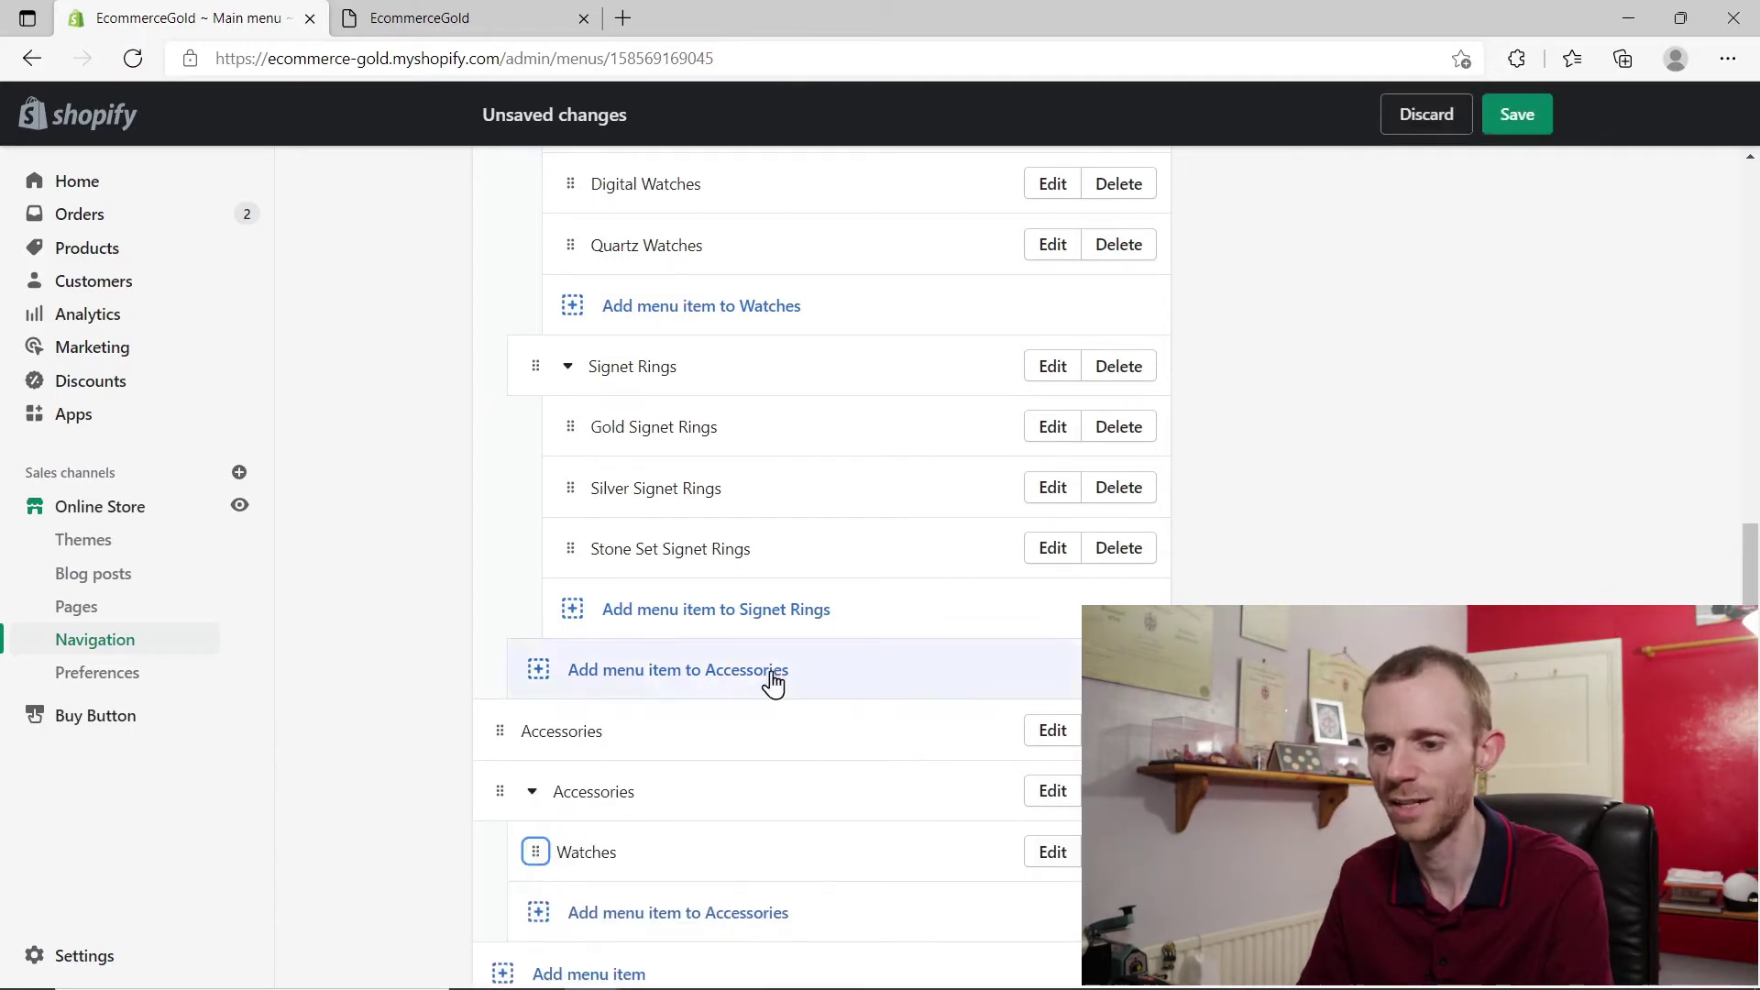
scroll(438, 651, down, 2)
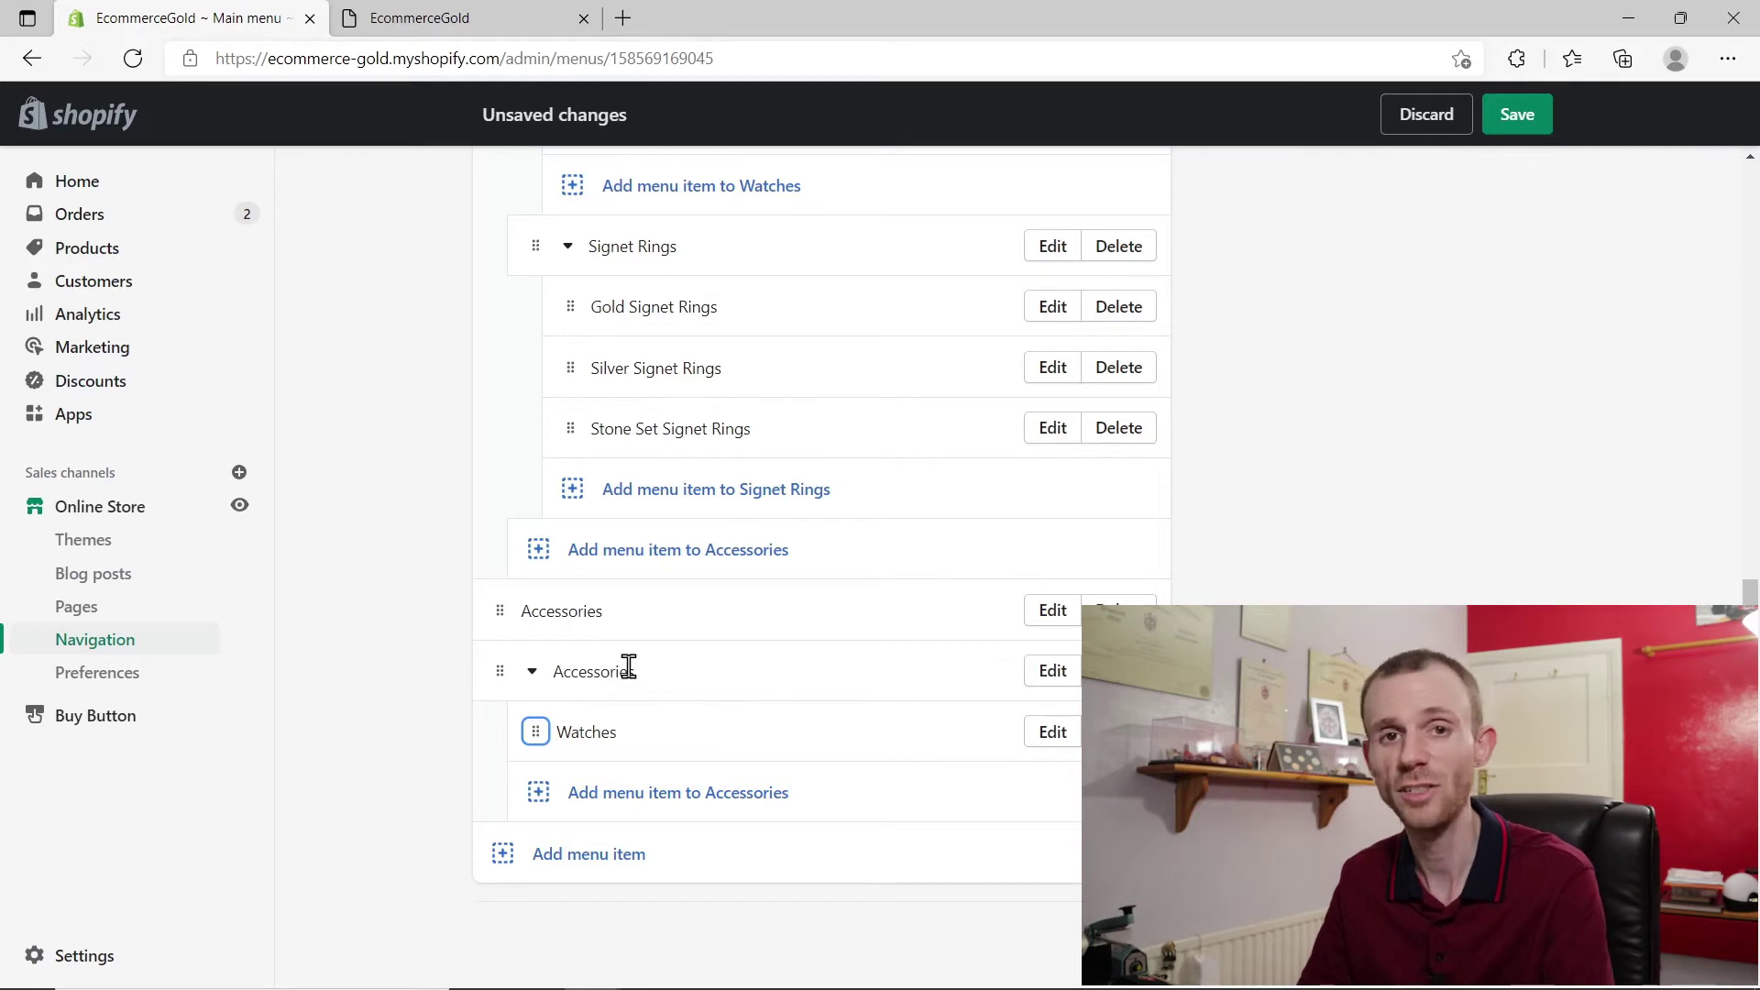
- Add an Automatic Watches collection link to the second Accessories branch, nested under Watches
click(585, 803)
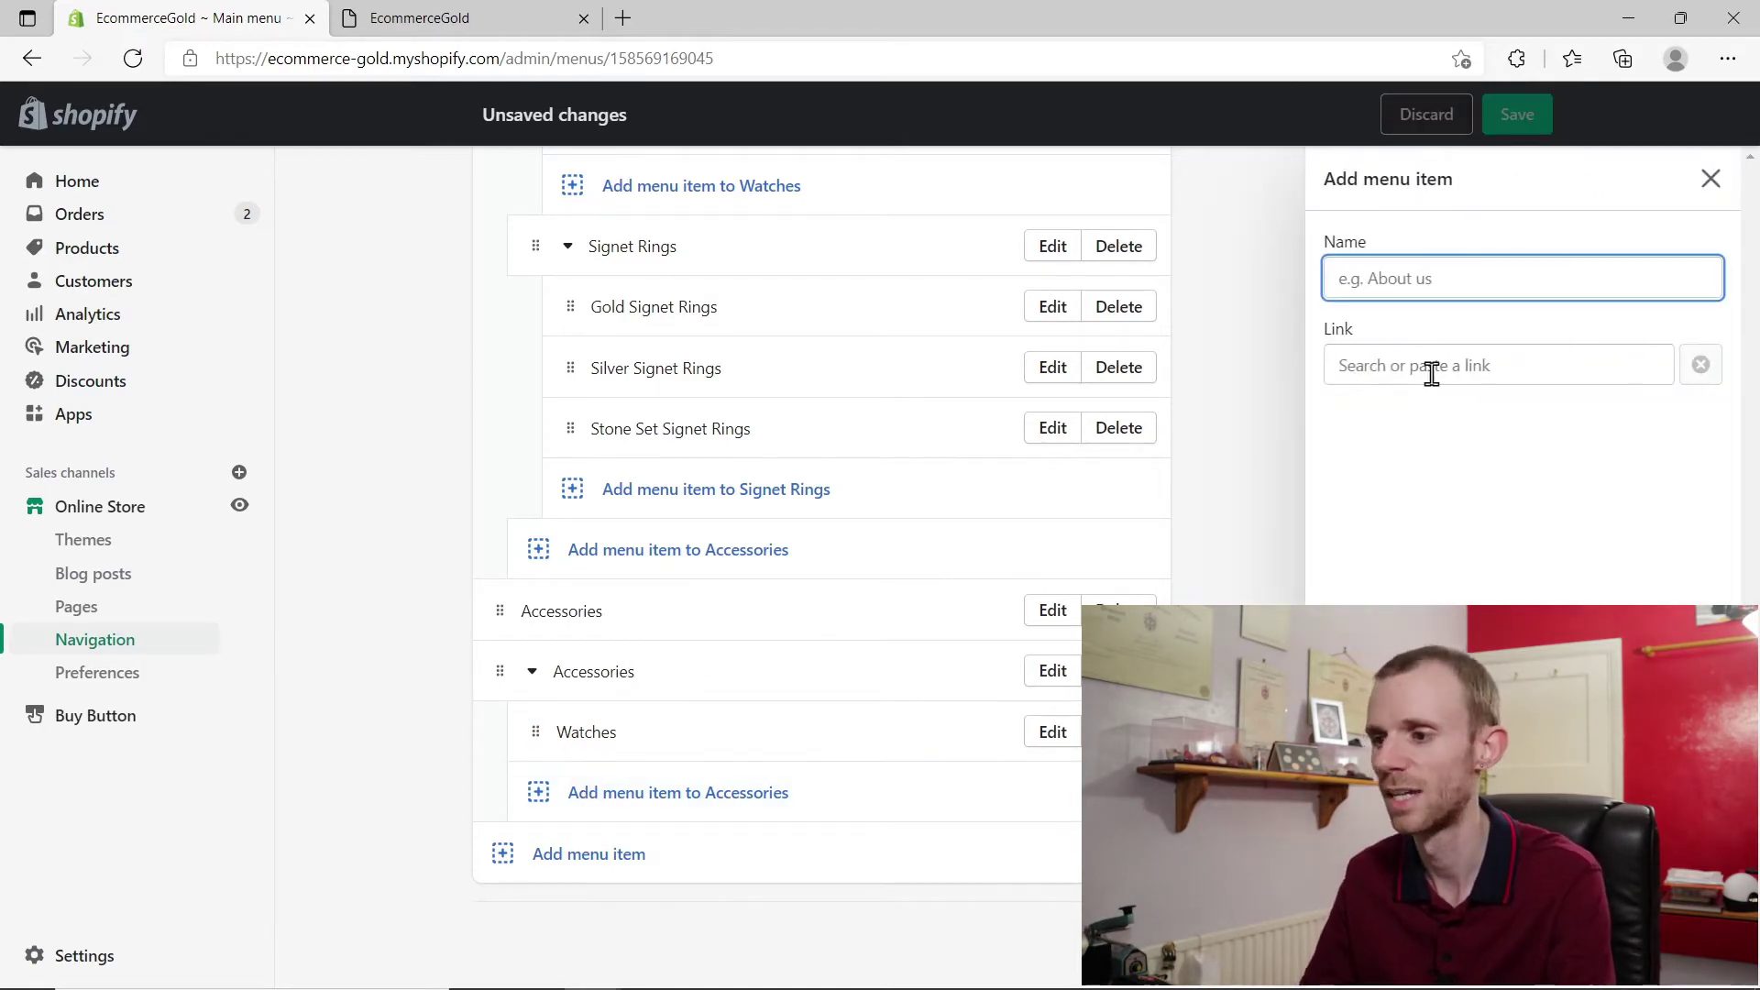
click(1429, 365)
click(1428, 508)
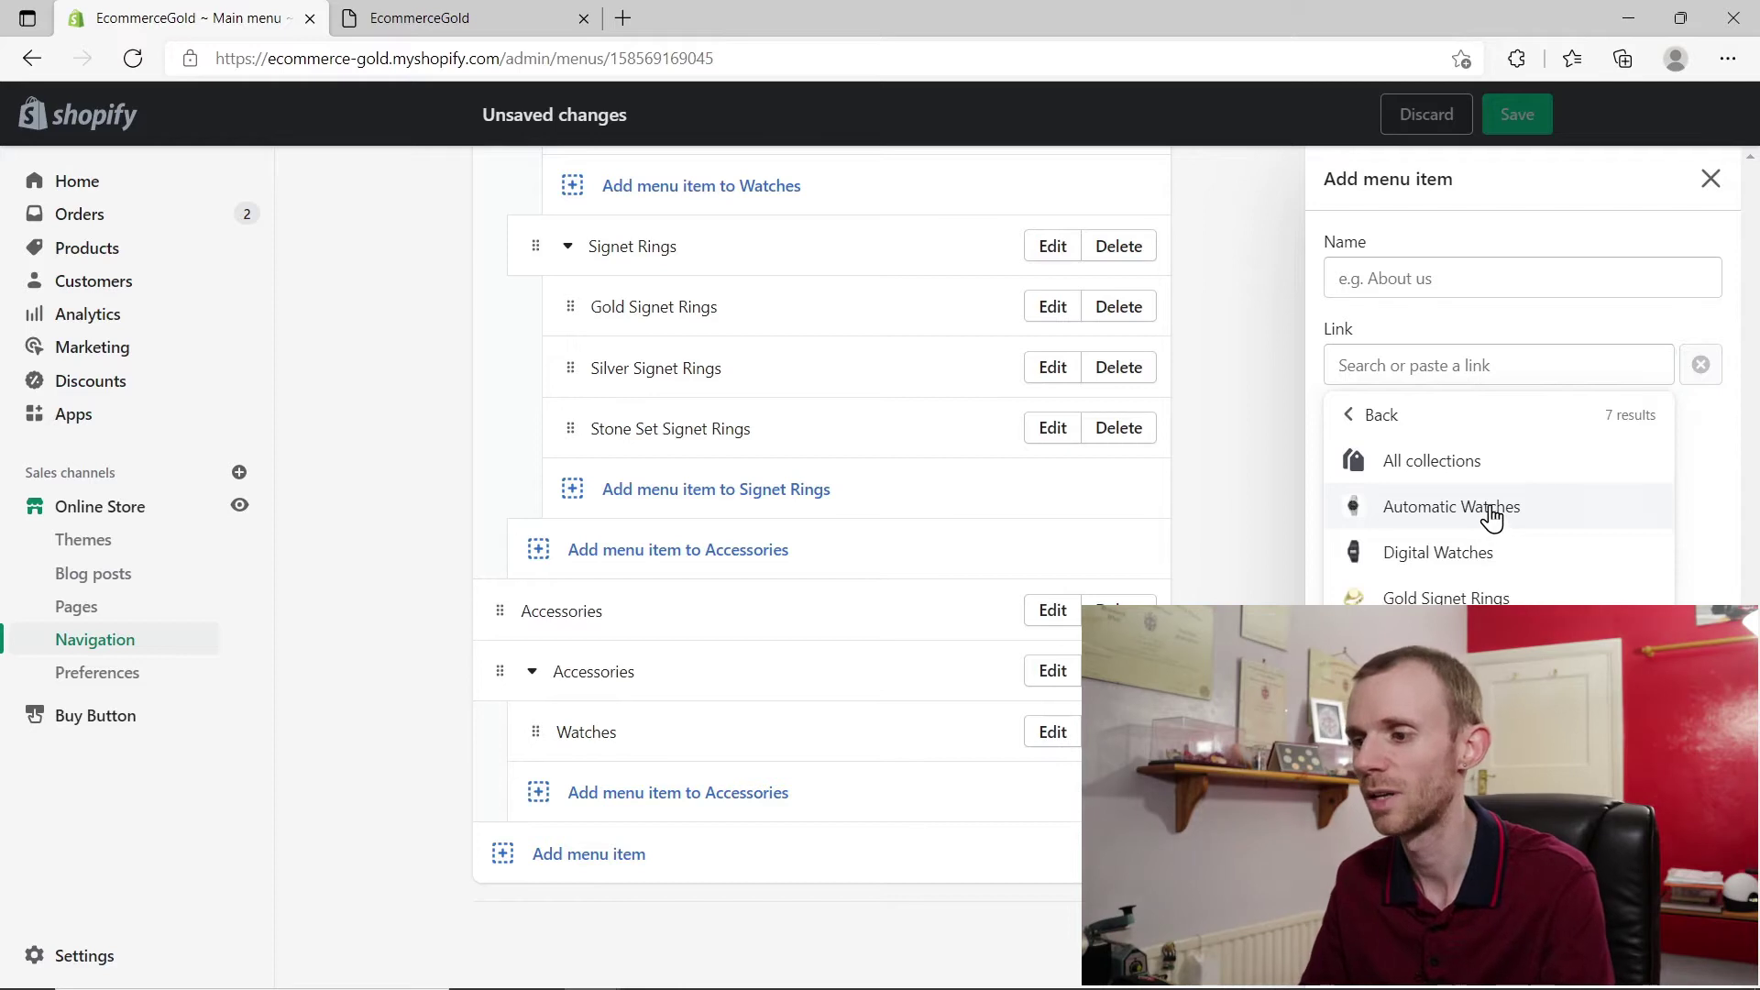
click(1483, 509)
key(Return)
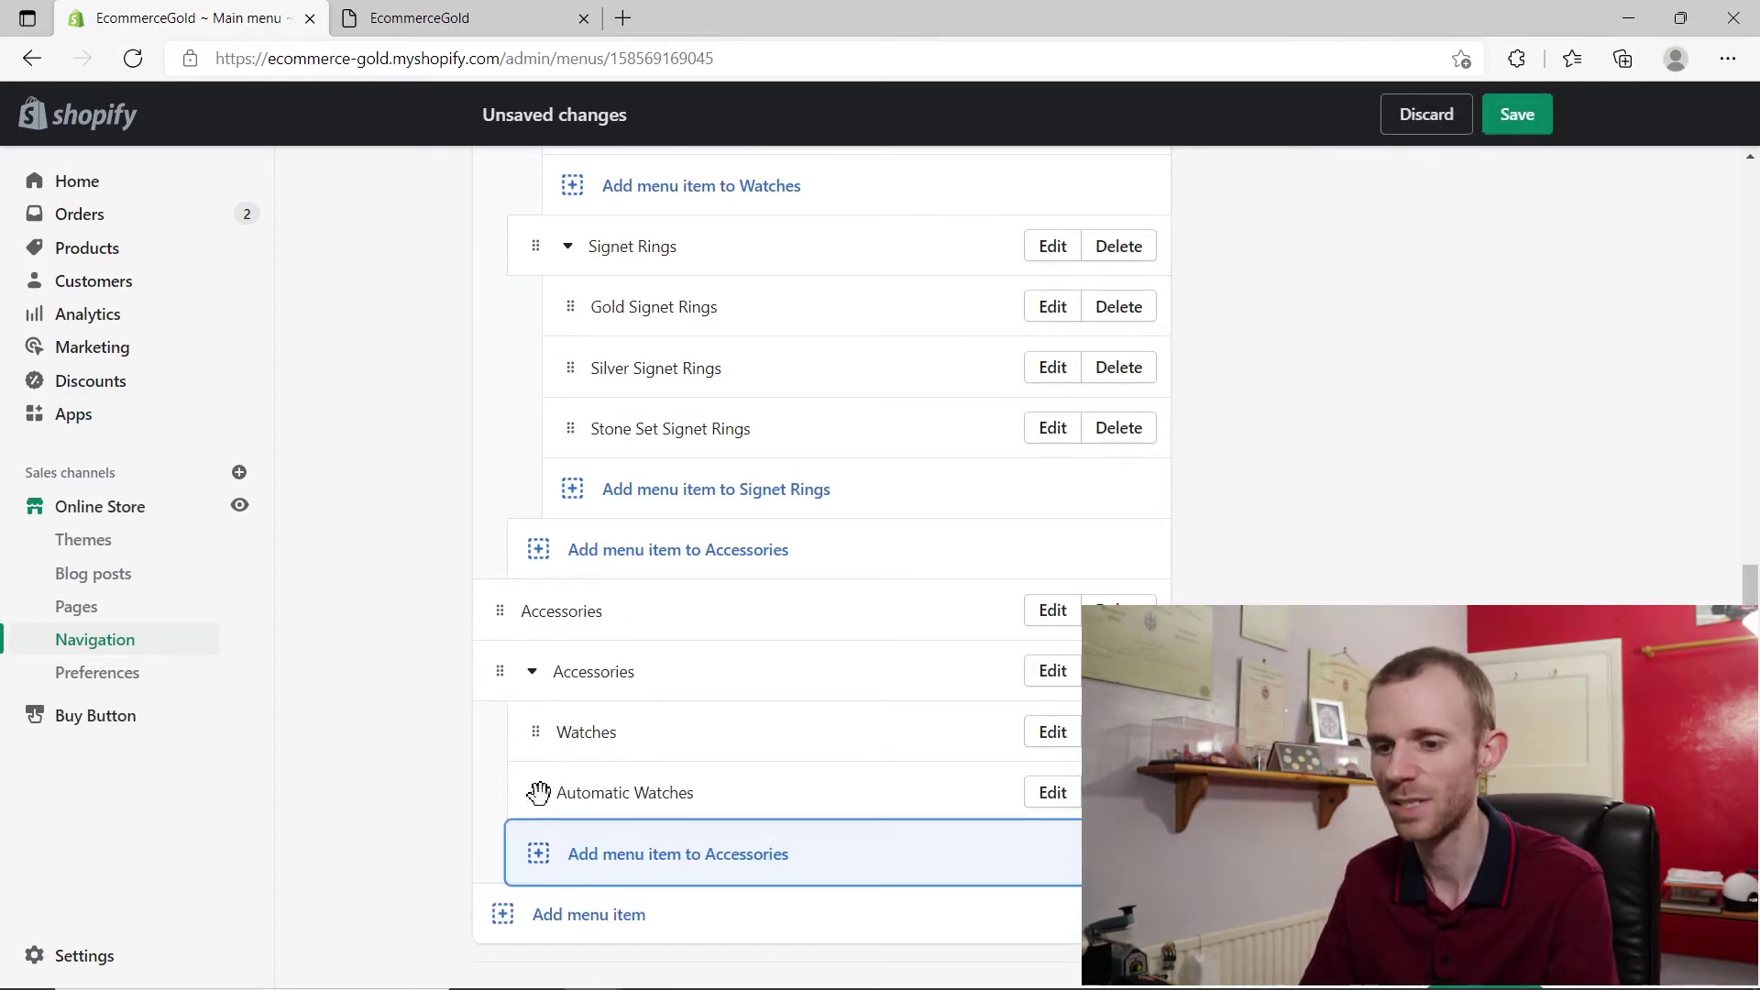
drag(535, 799, 597, 810)
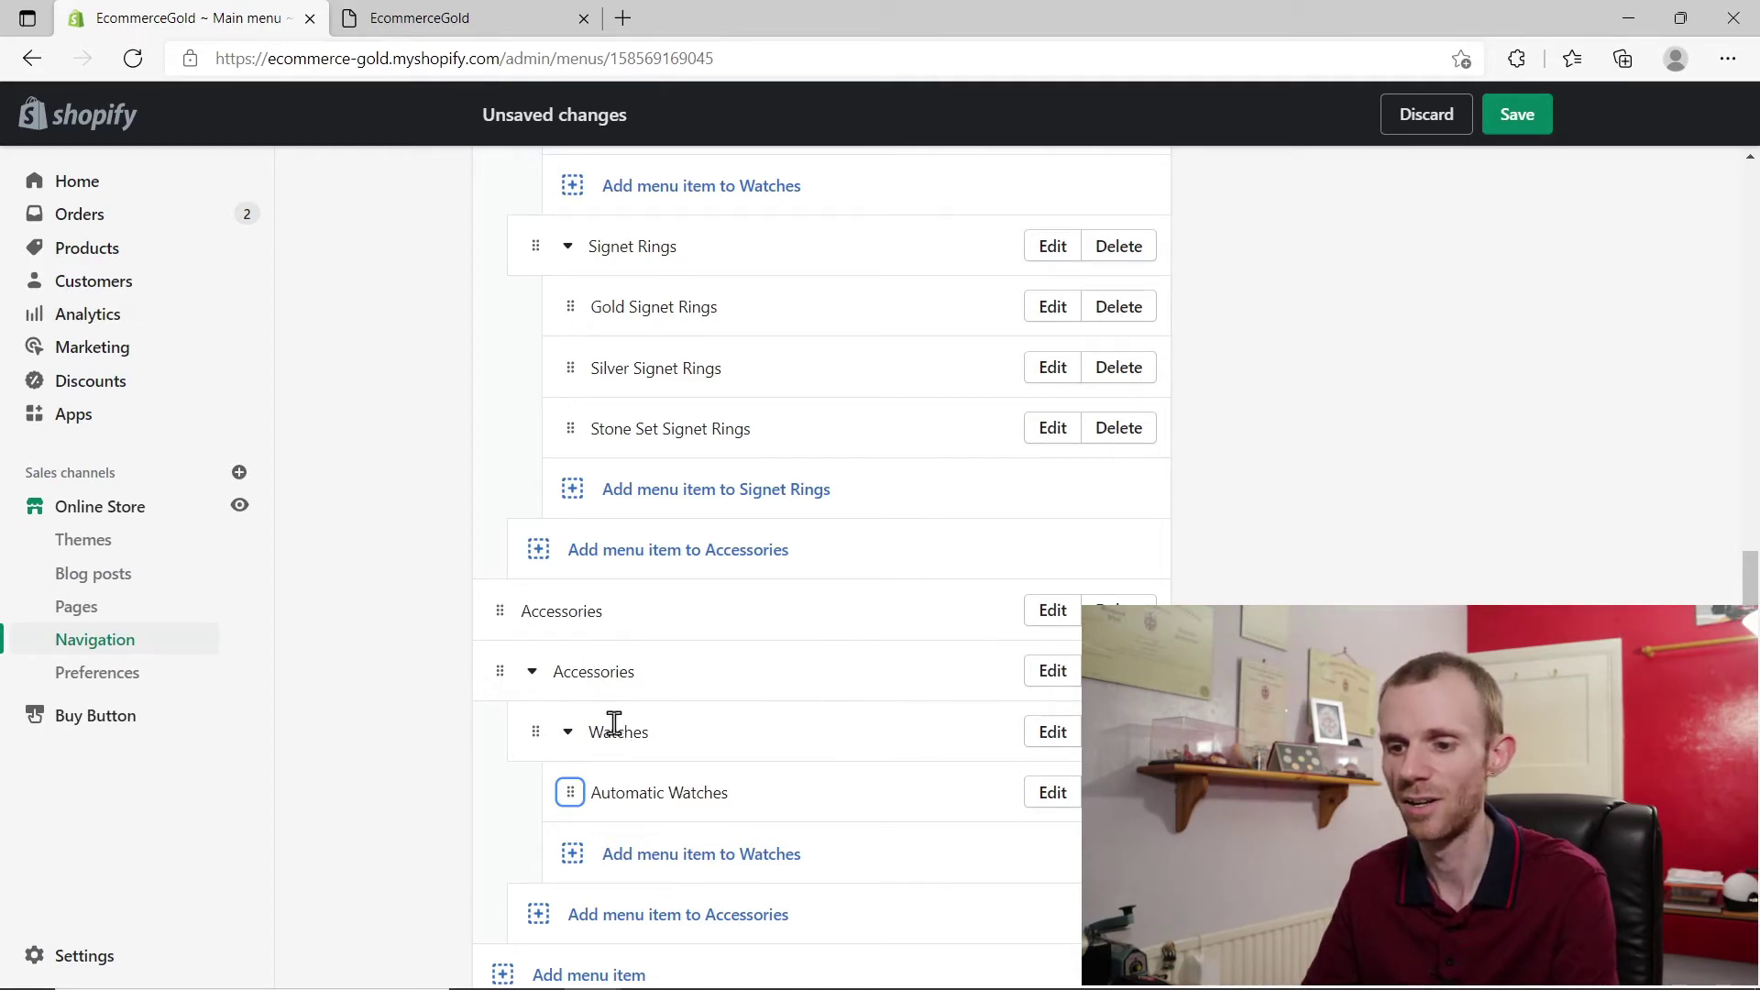
scroll(616, 732, up, 5)
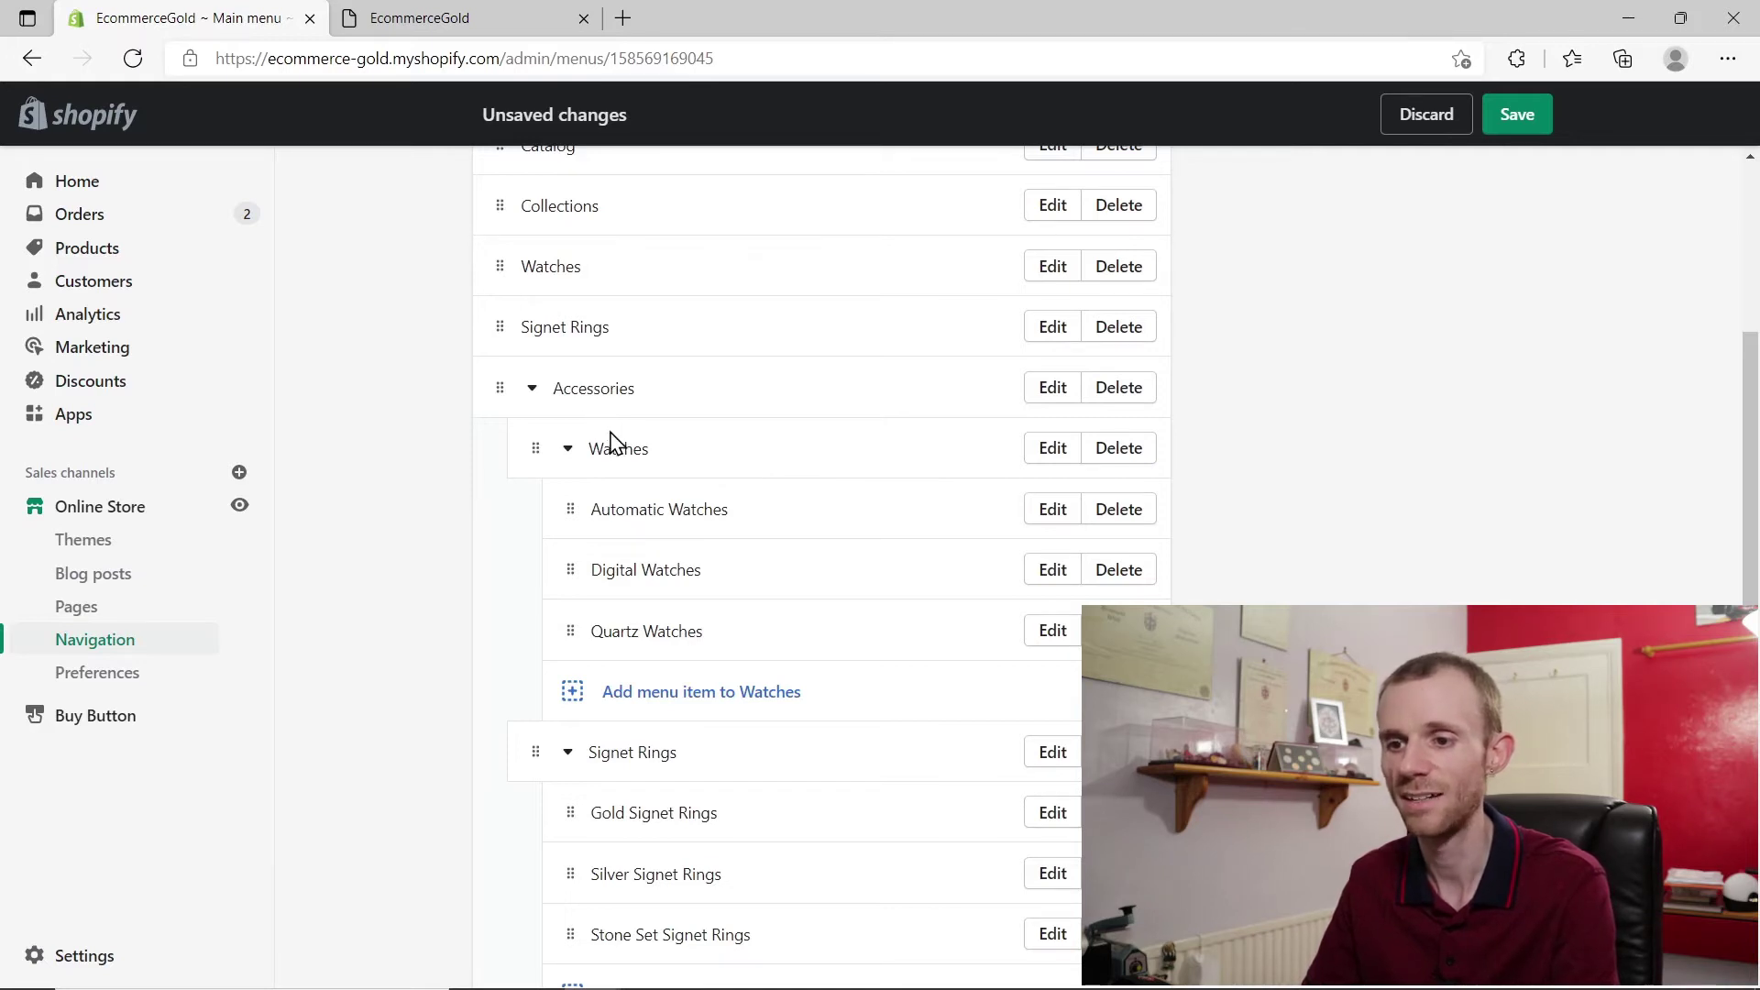
click(378, 19)
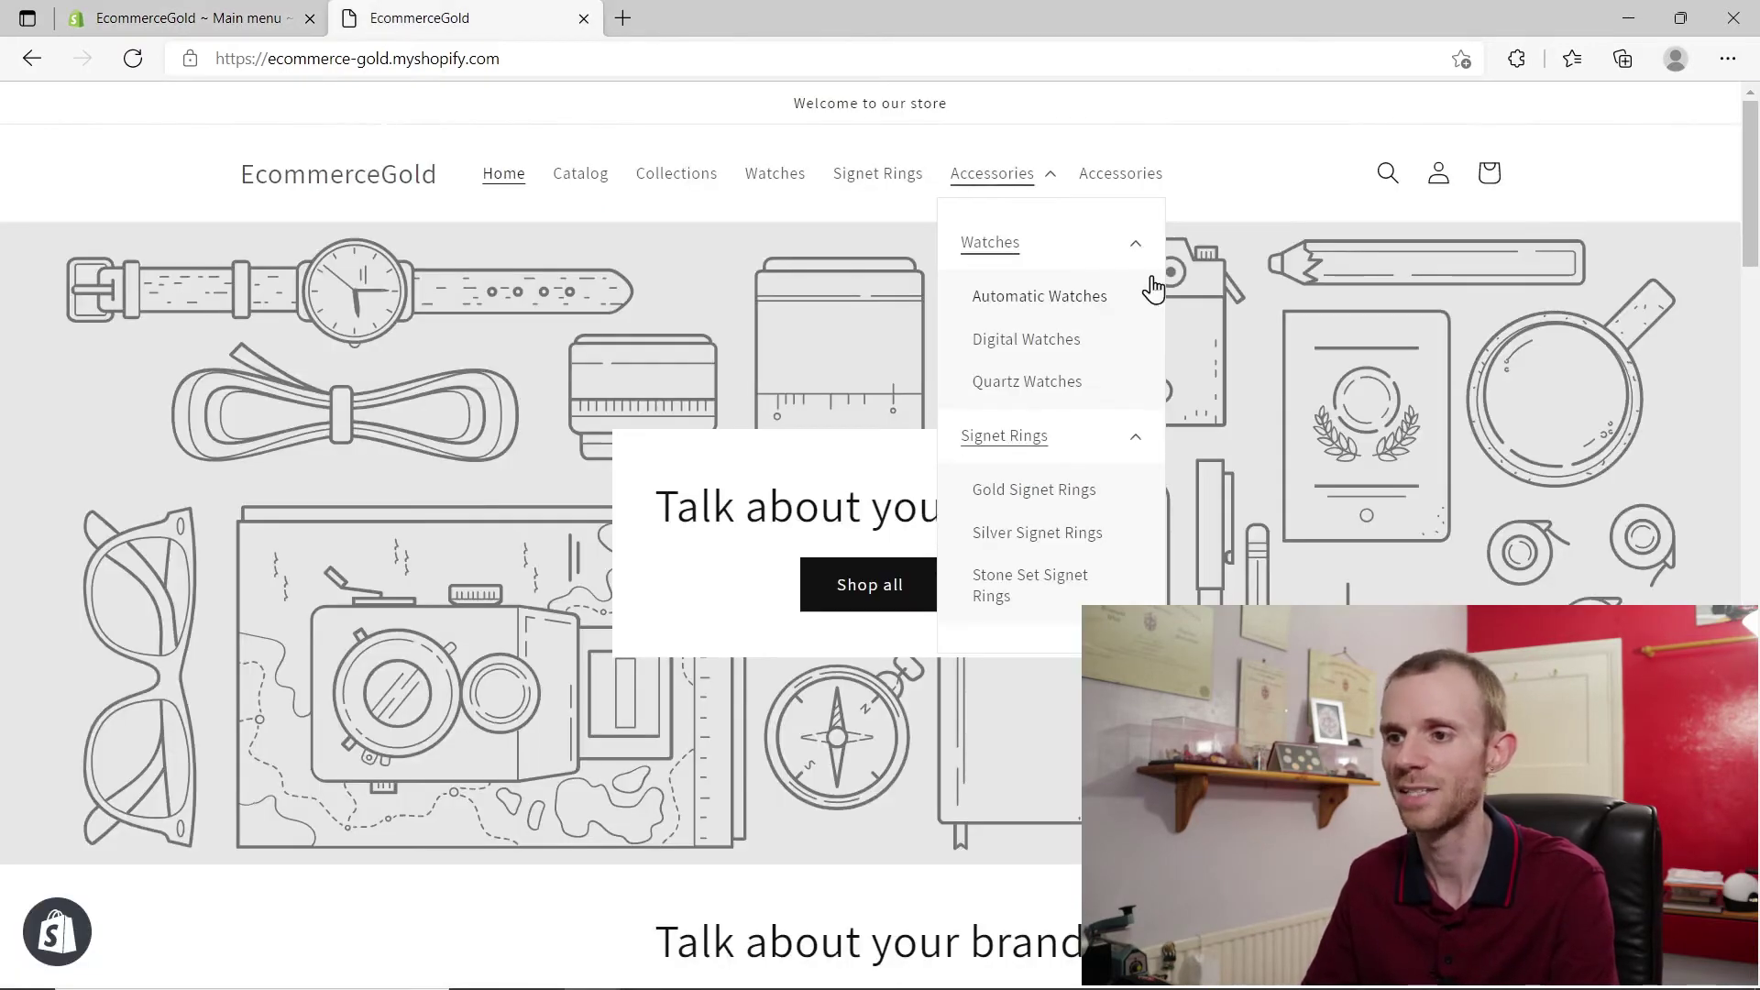
click(1008, 180)
click(1011, 184)
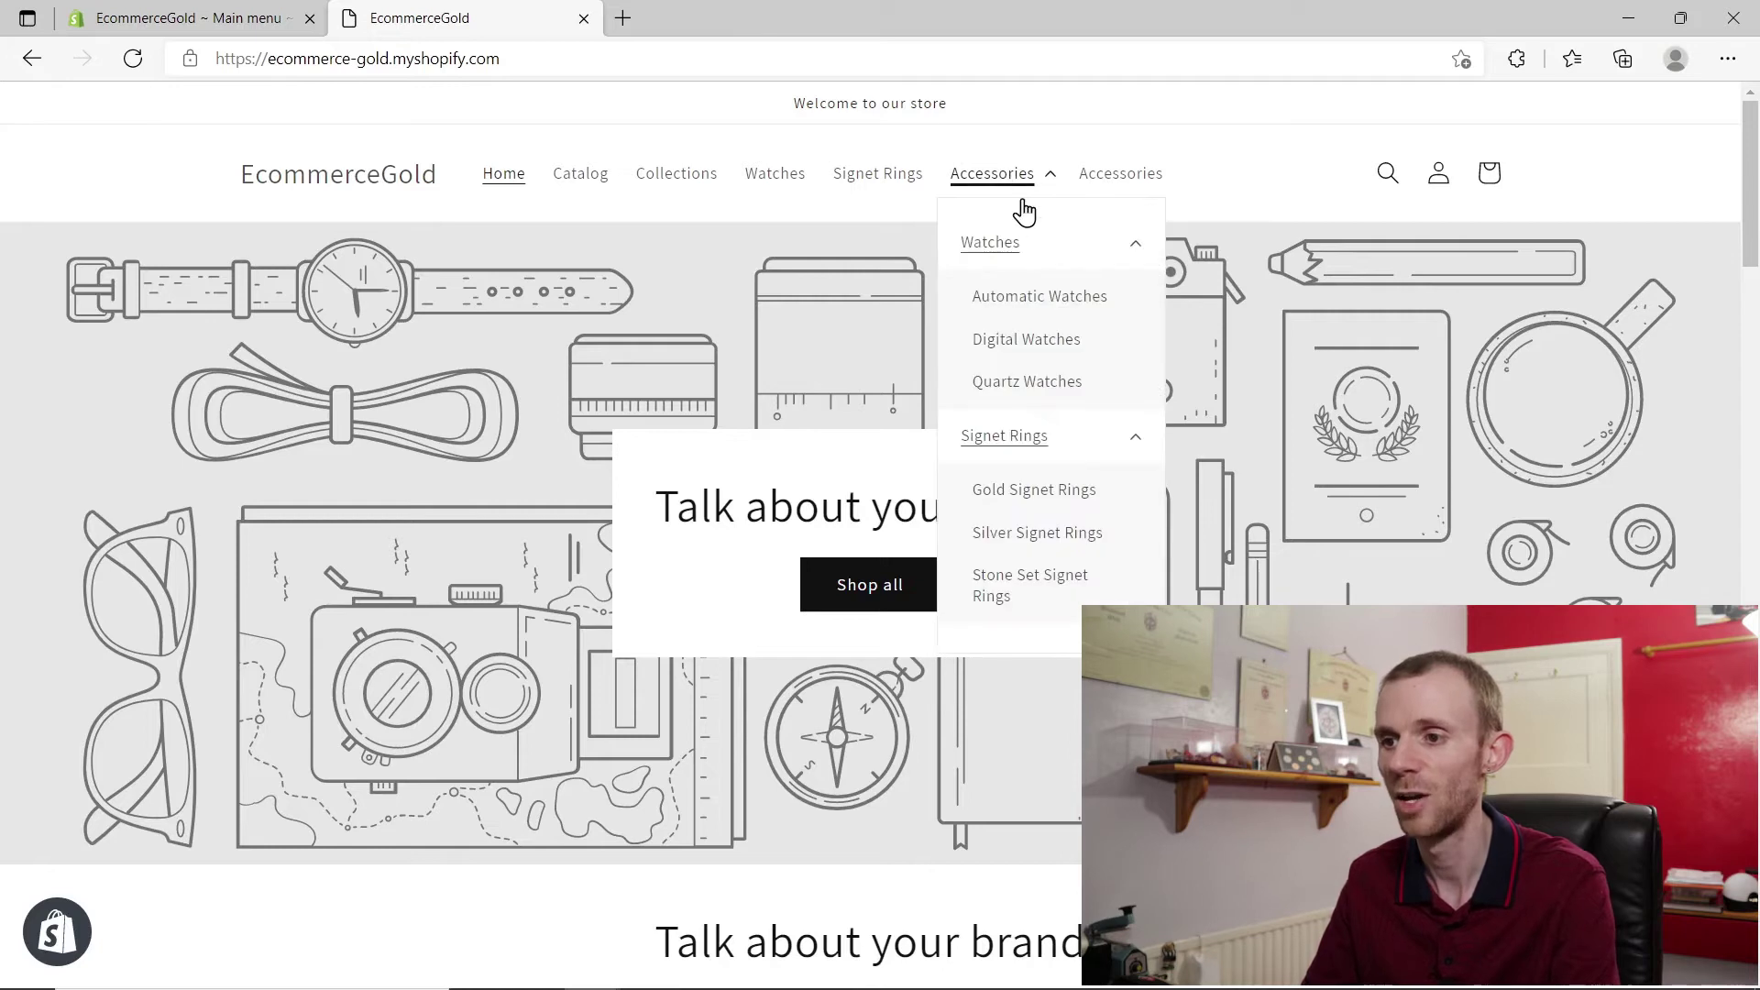
click(1013, 249)
click(1007, 289)
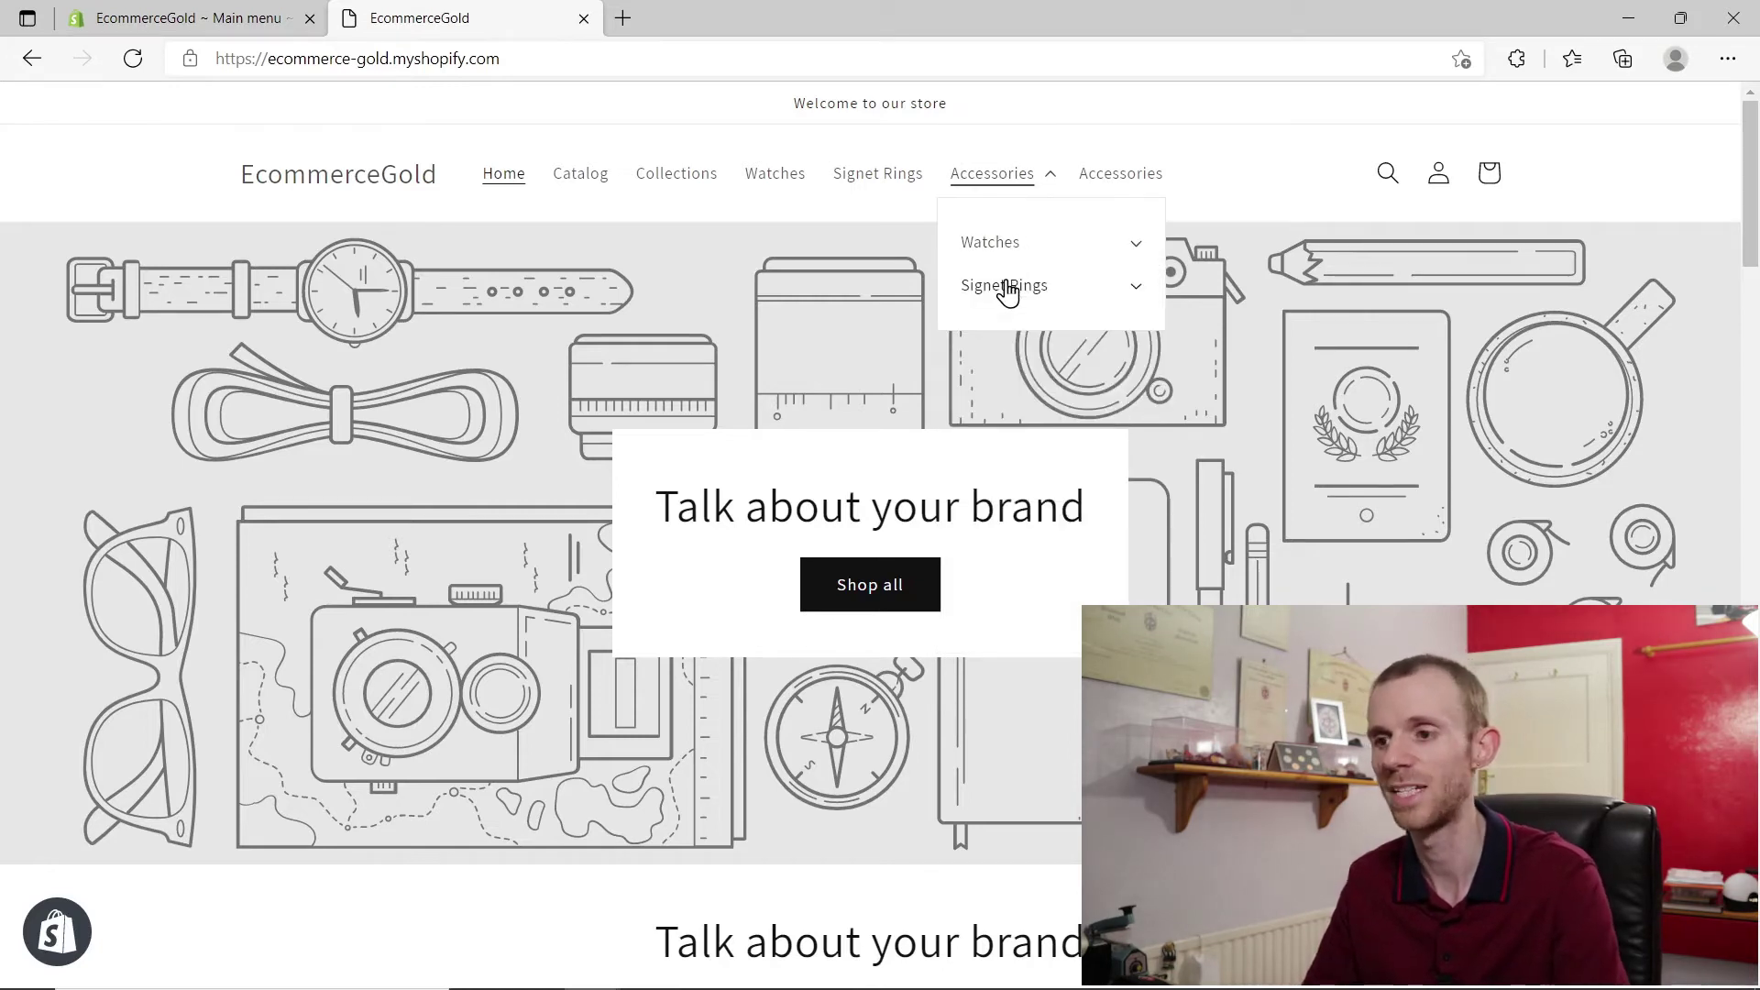
click(1007, 289)
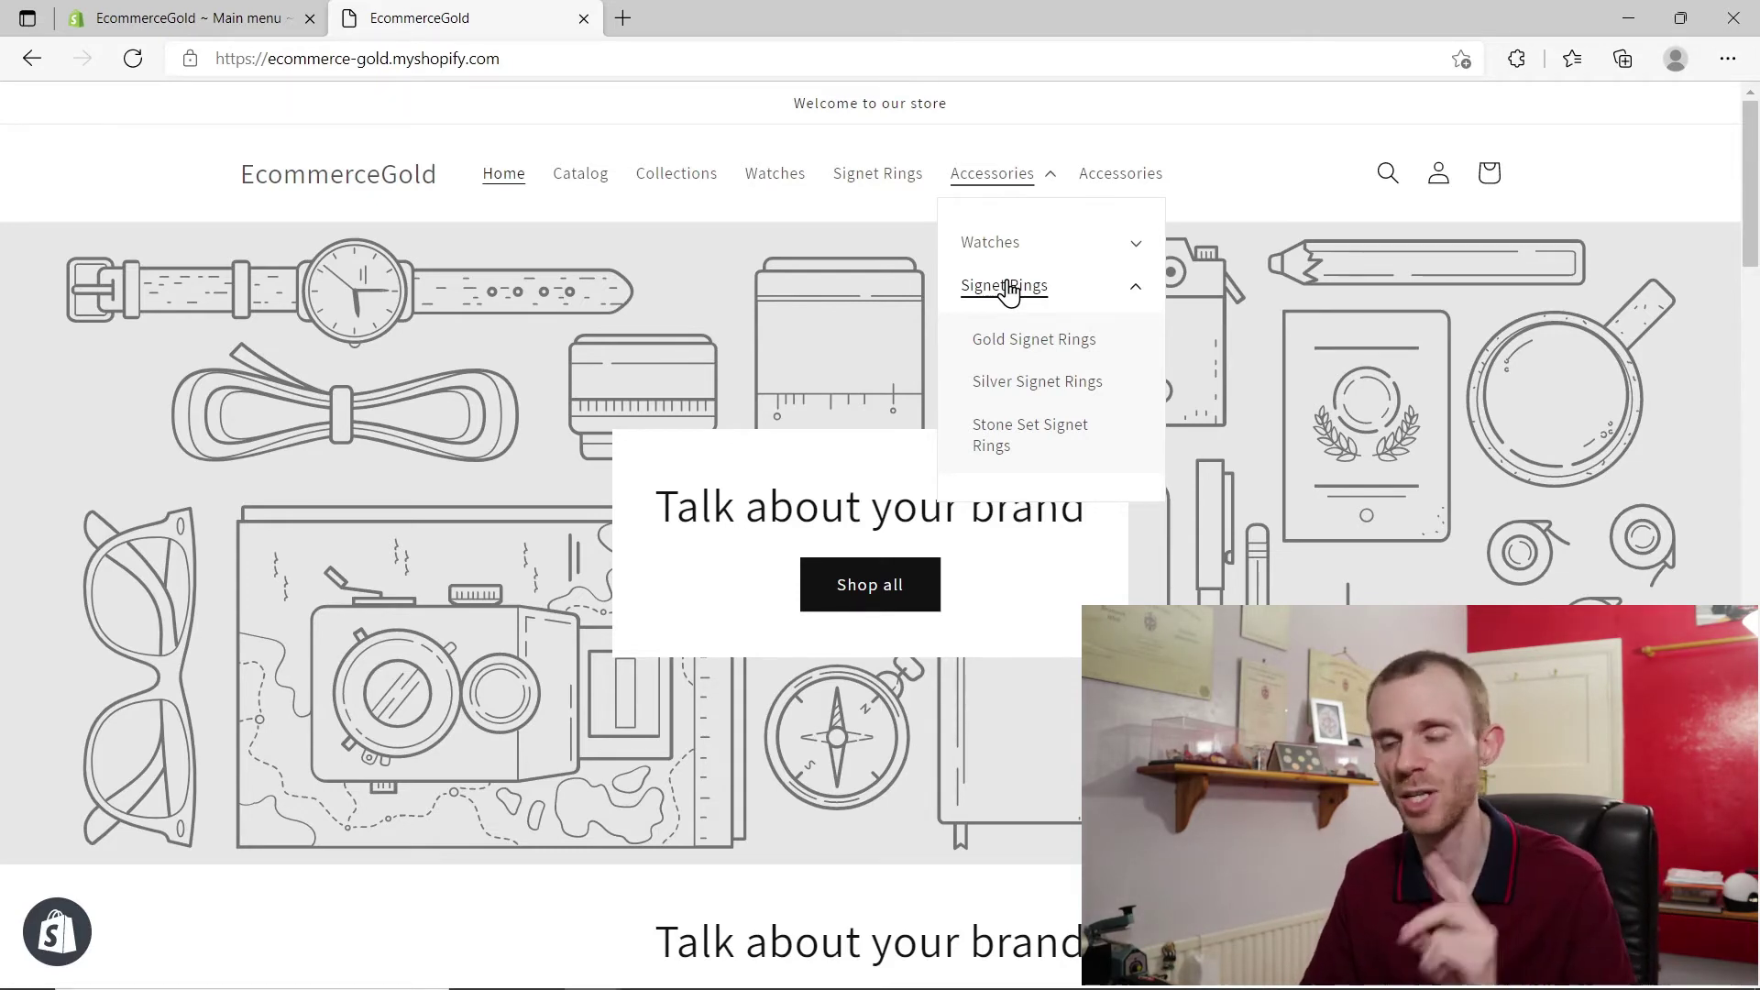
click(240, 17)
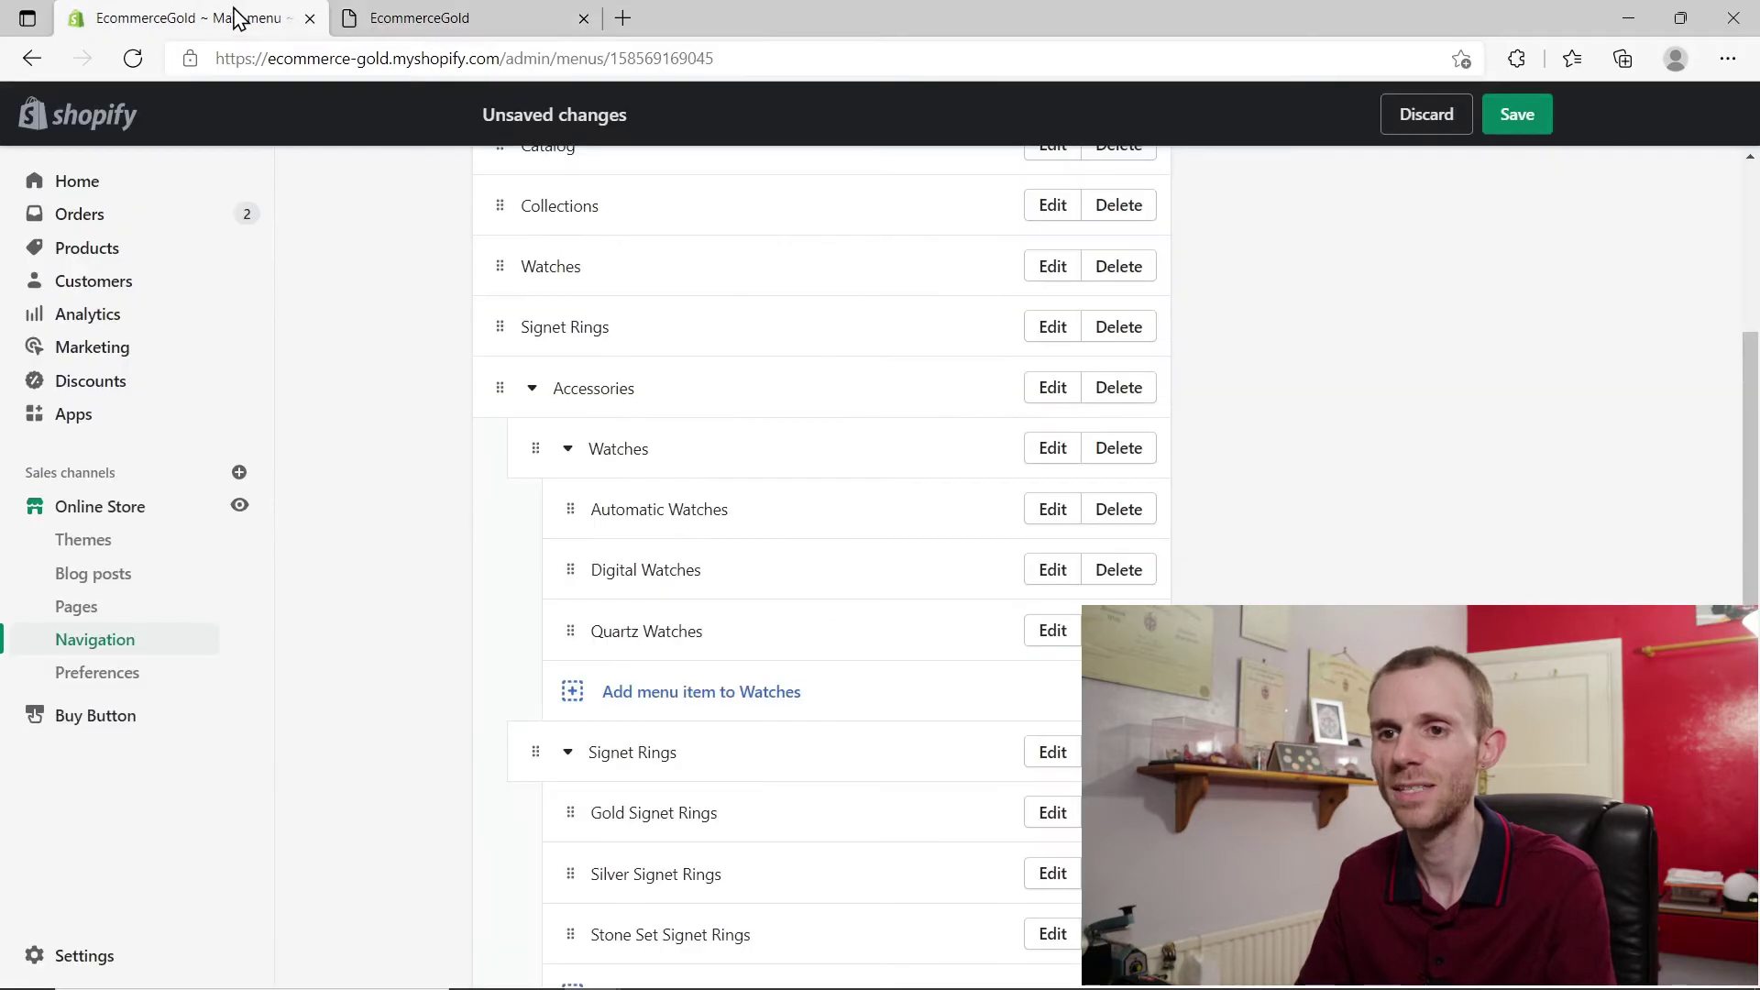
click(95, 542)
- Leave the unsaved menu editor and preview the Debut theme from the Themes list
click(1150, 603)
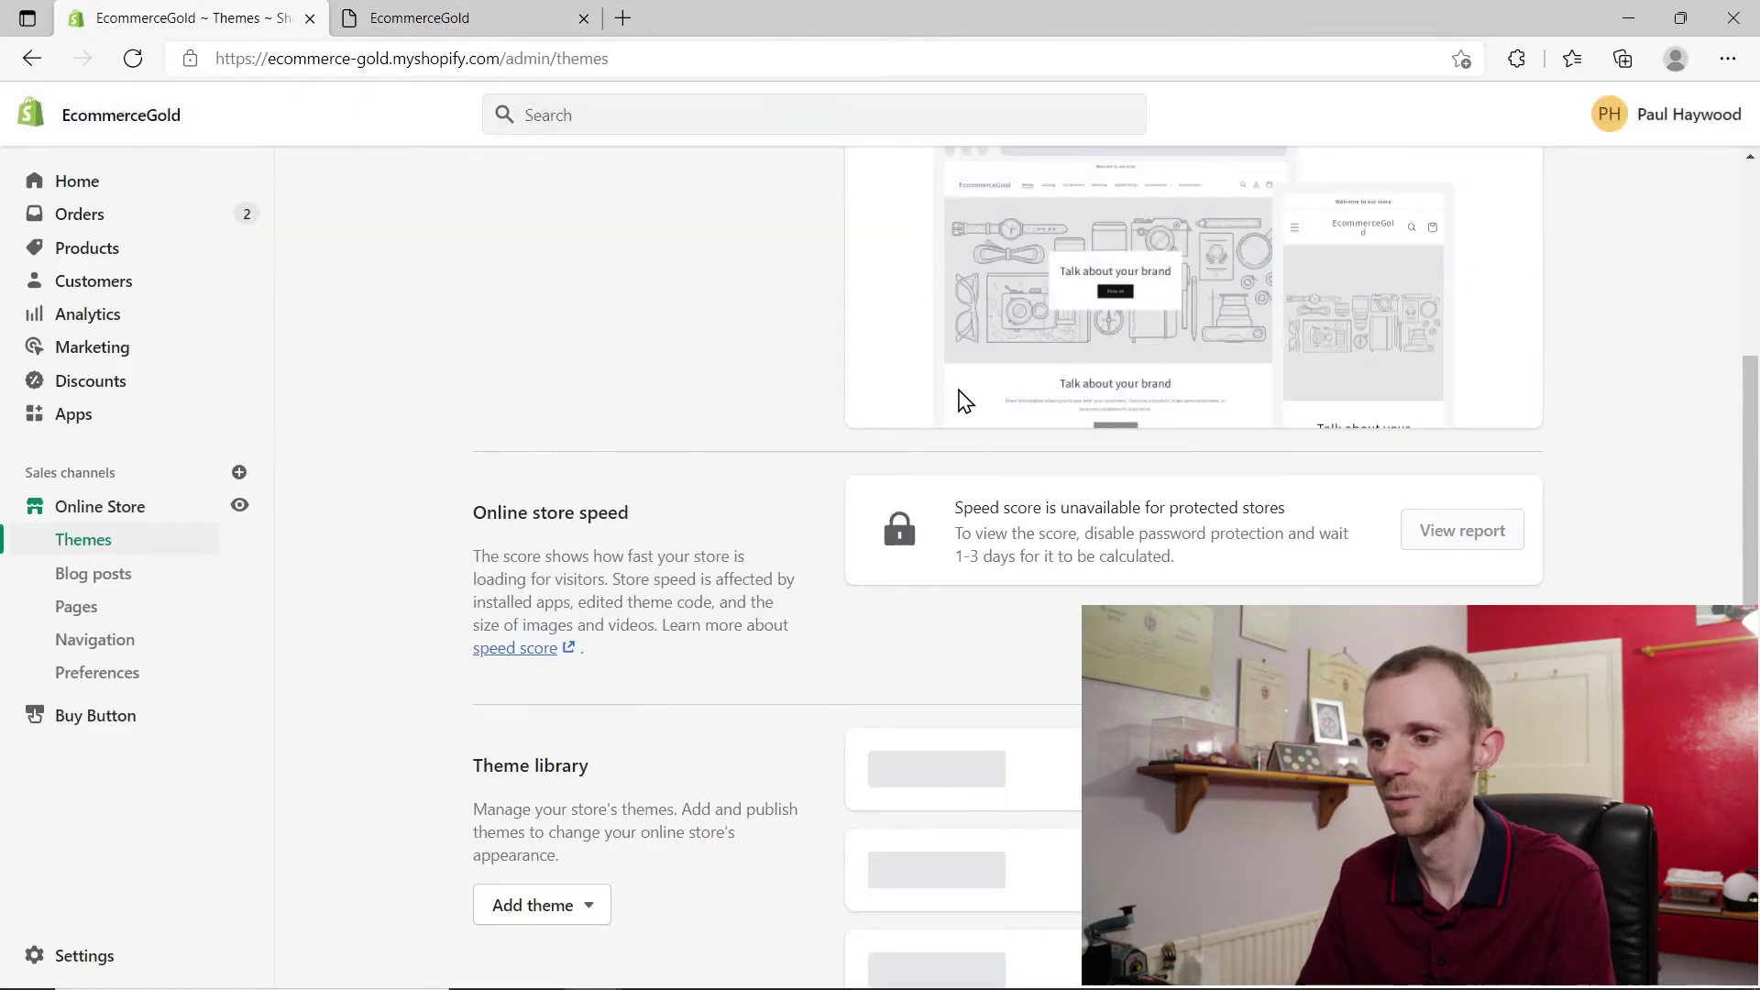
scroll(806, 431, down, 3)
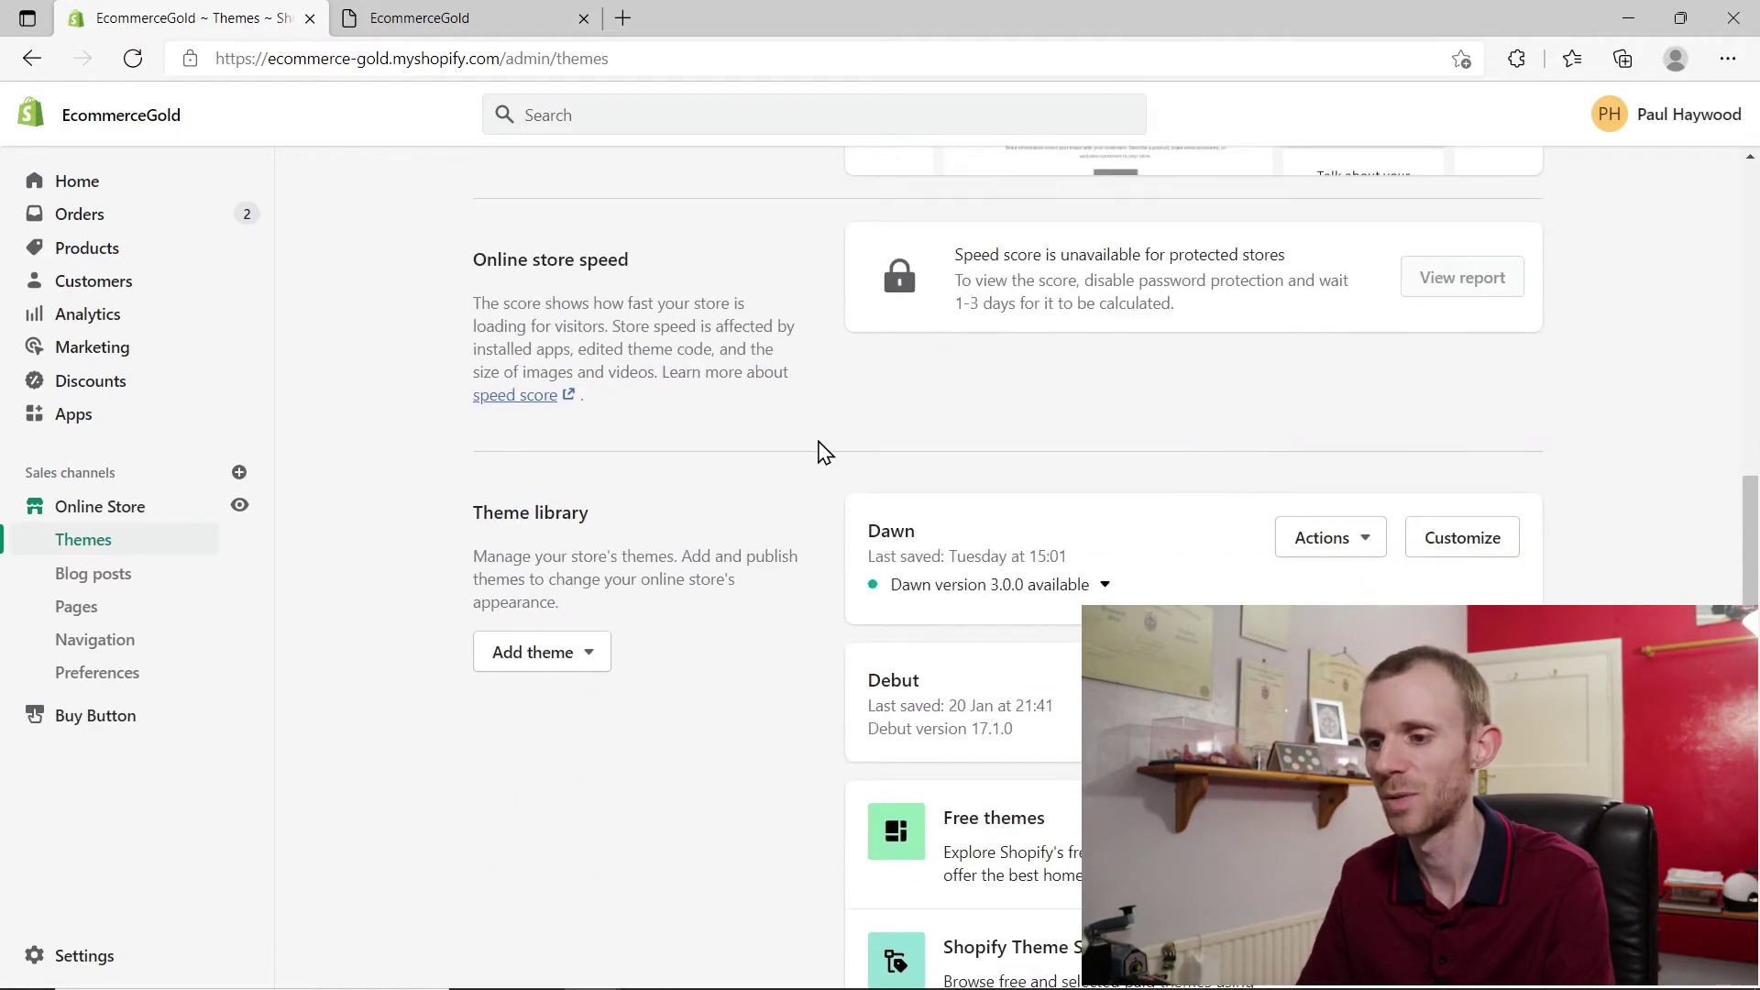
click(1329, 537)
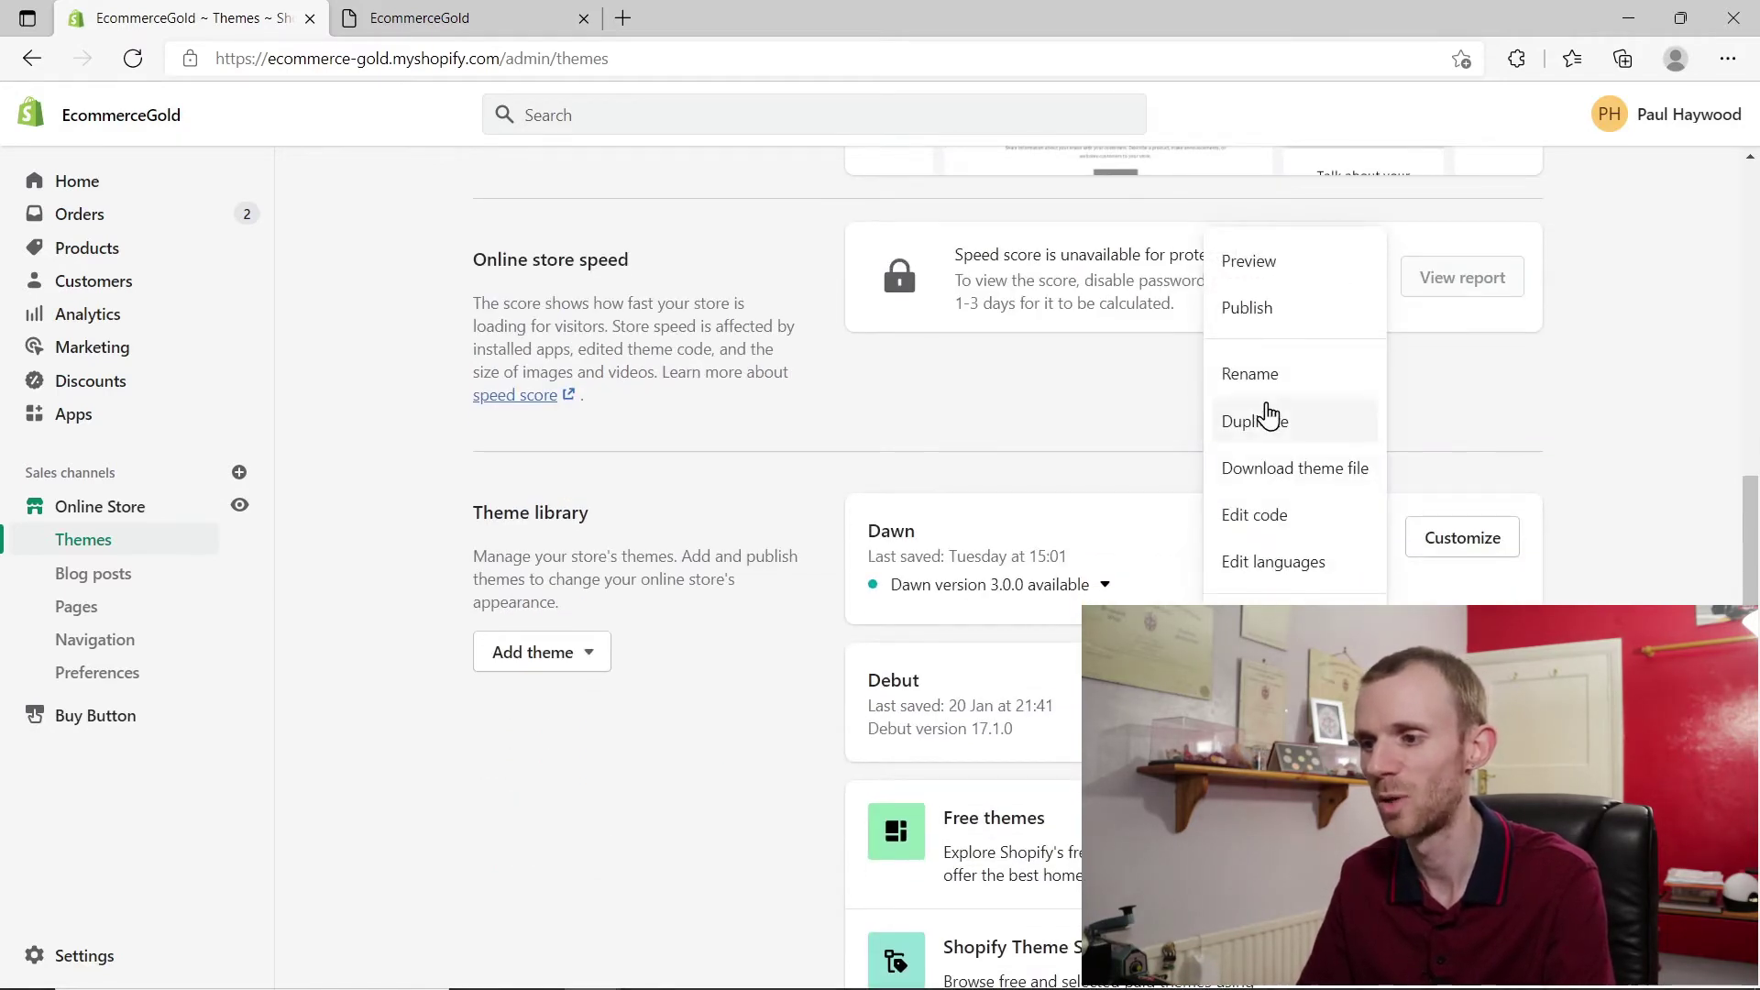
click(1261, 273)
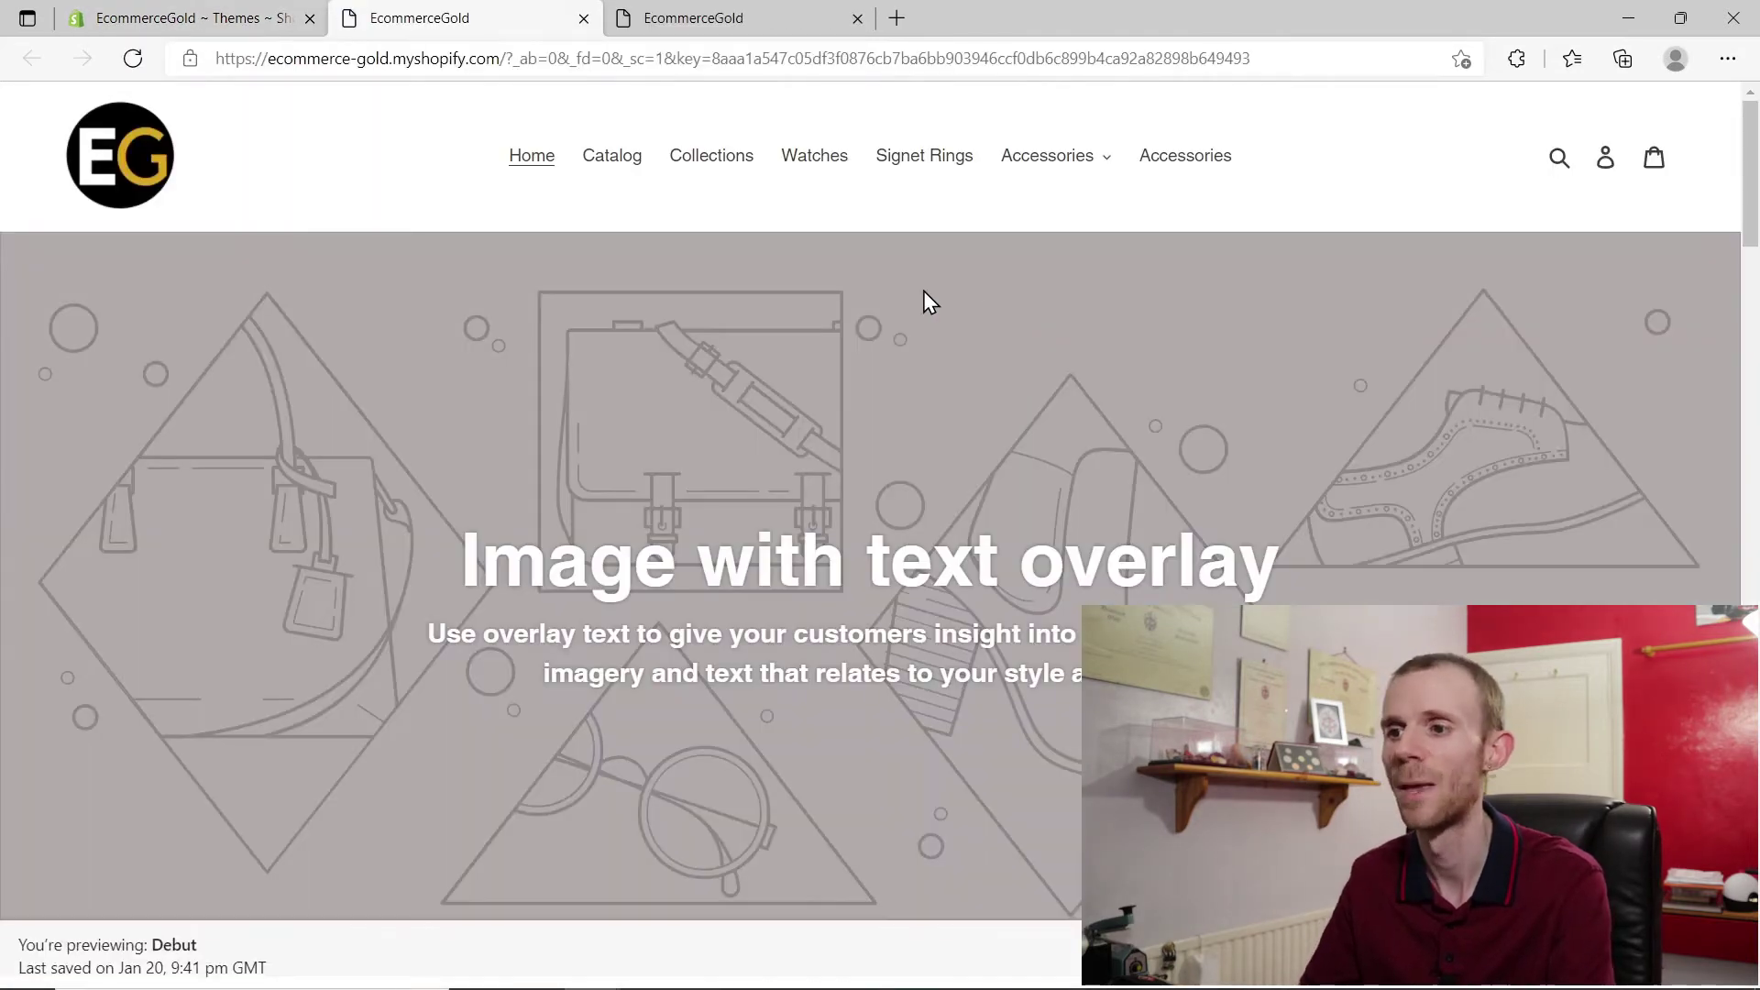
- In the Debut preview, open Accessories > Watches and show the Accessories mega-menu again
click(1054, 158)
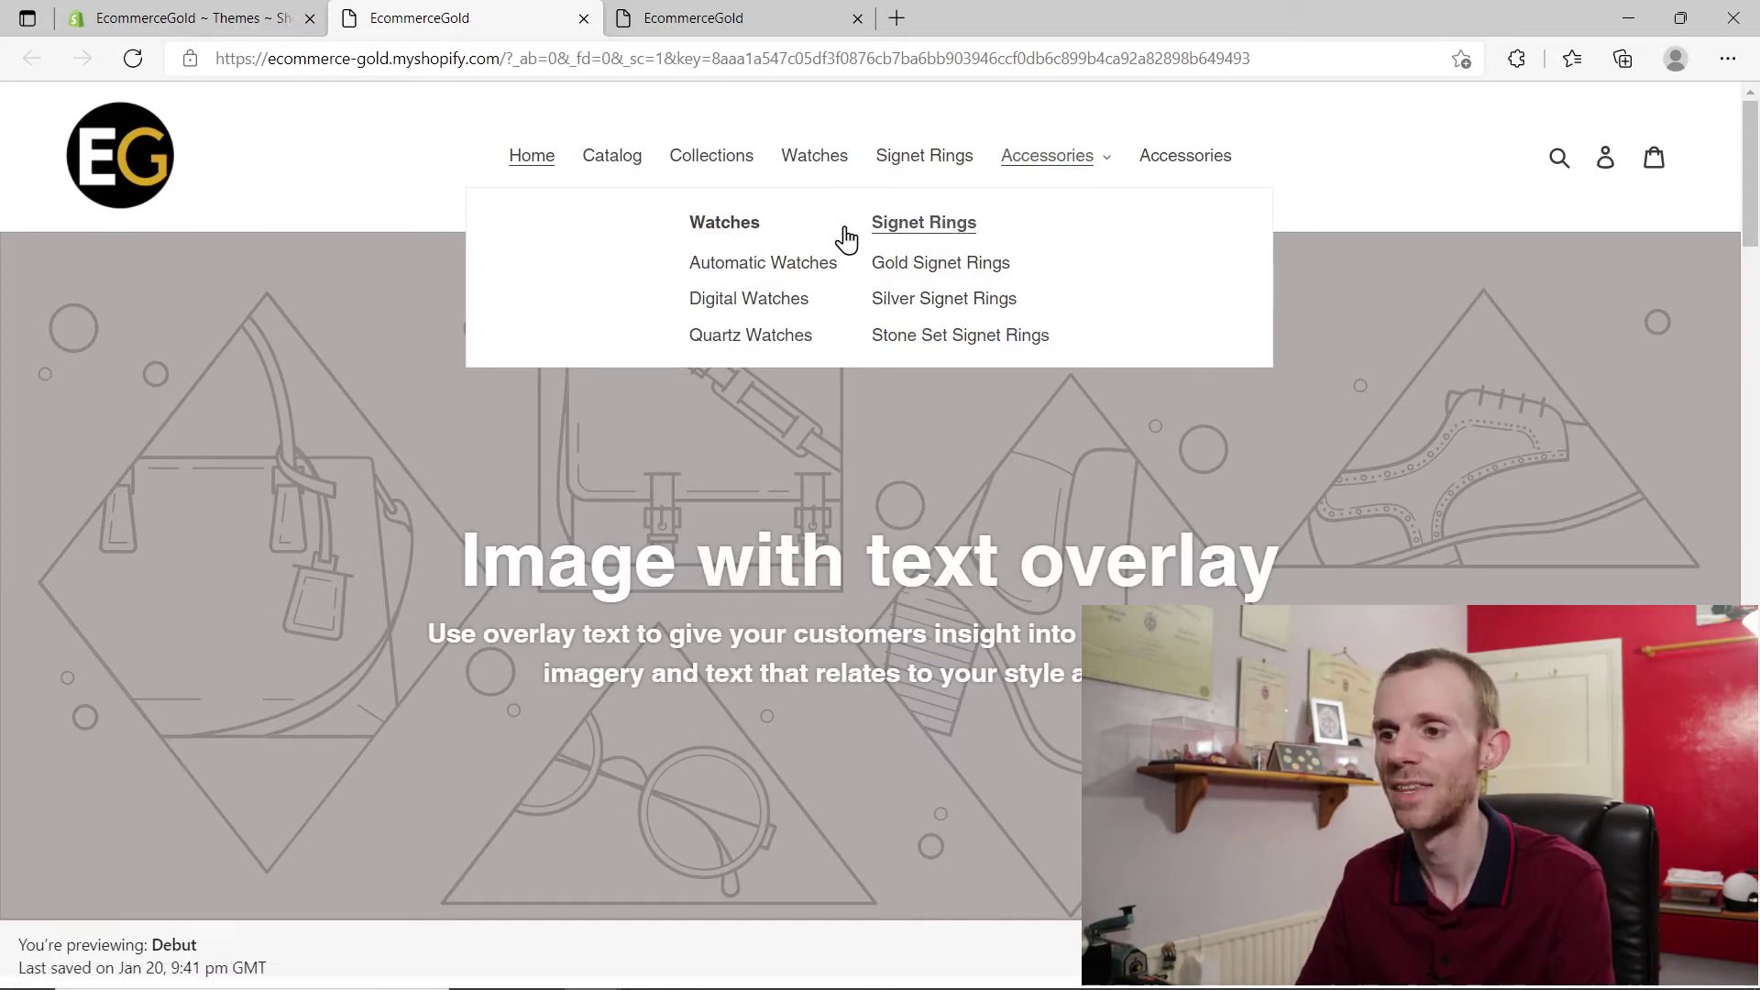
click(721, 225)
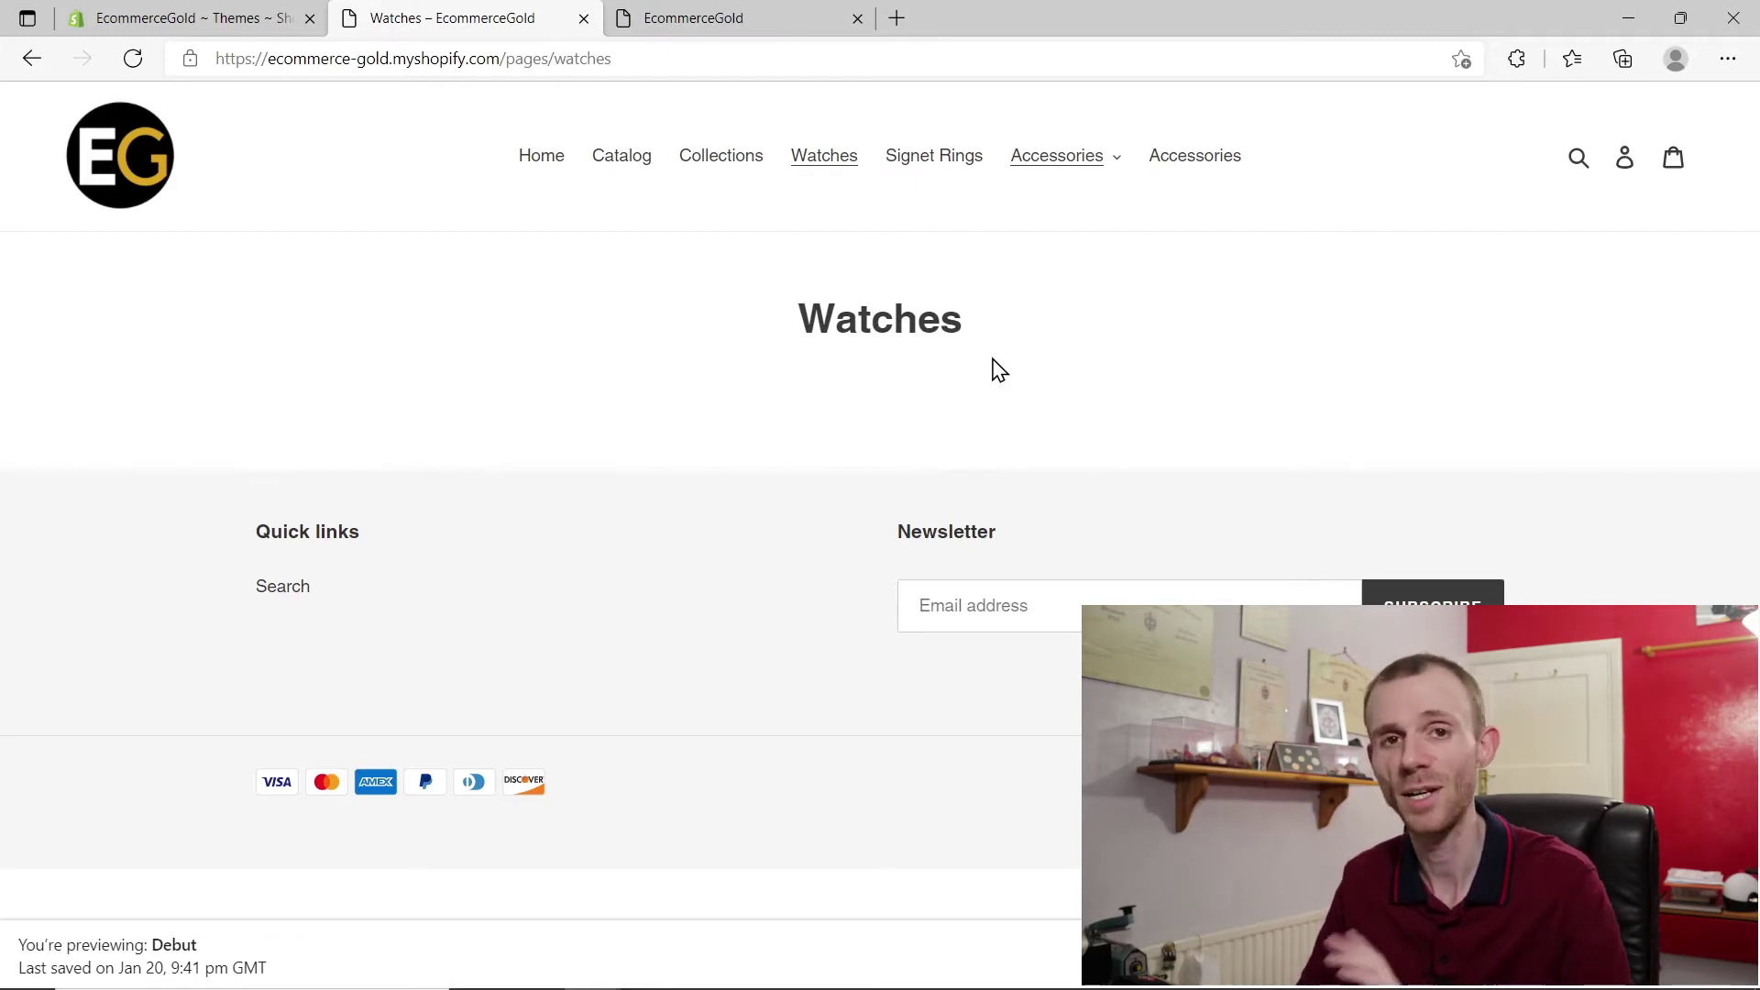
click(1063, 164)
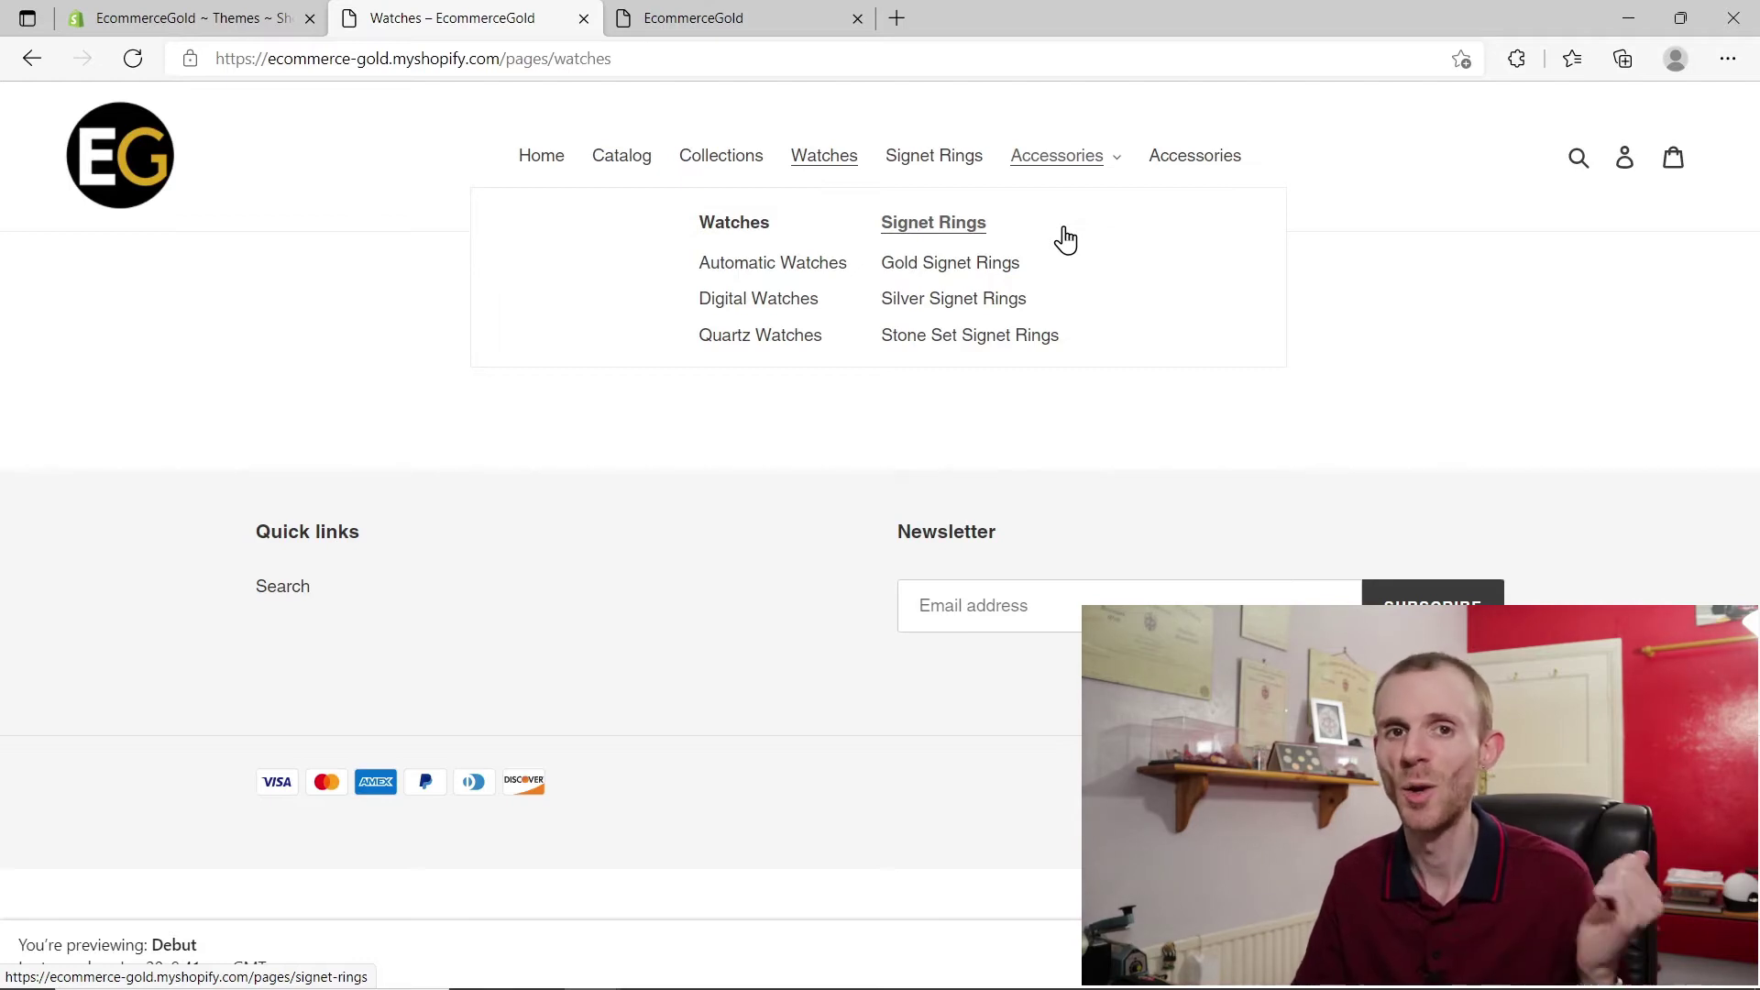
- On the Dawn storefront, expand Accessories > Watches, then open the Accessories page
click(670, 19)
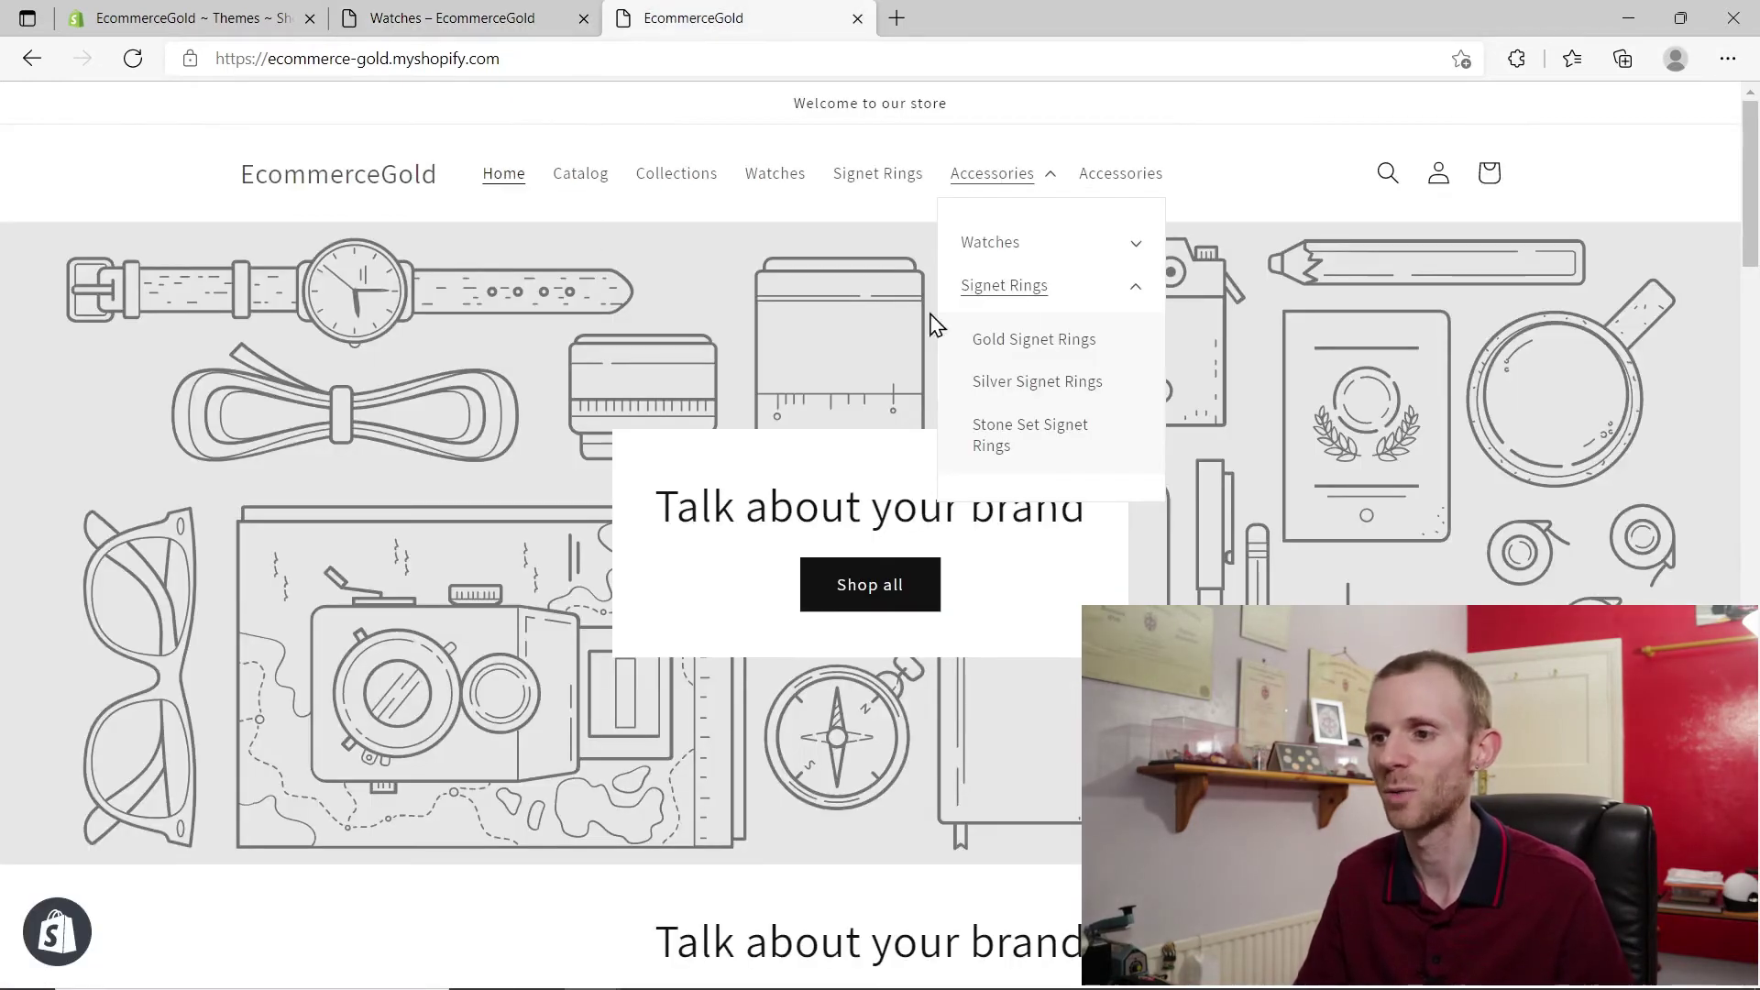
click(1015, 238)
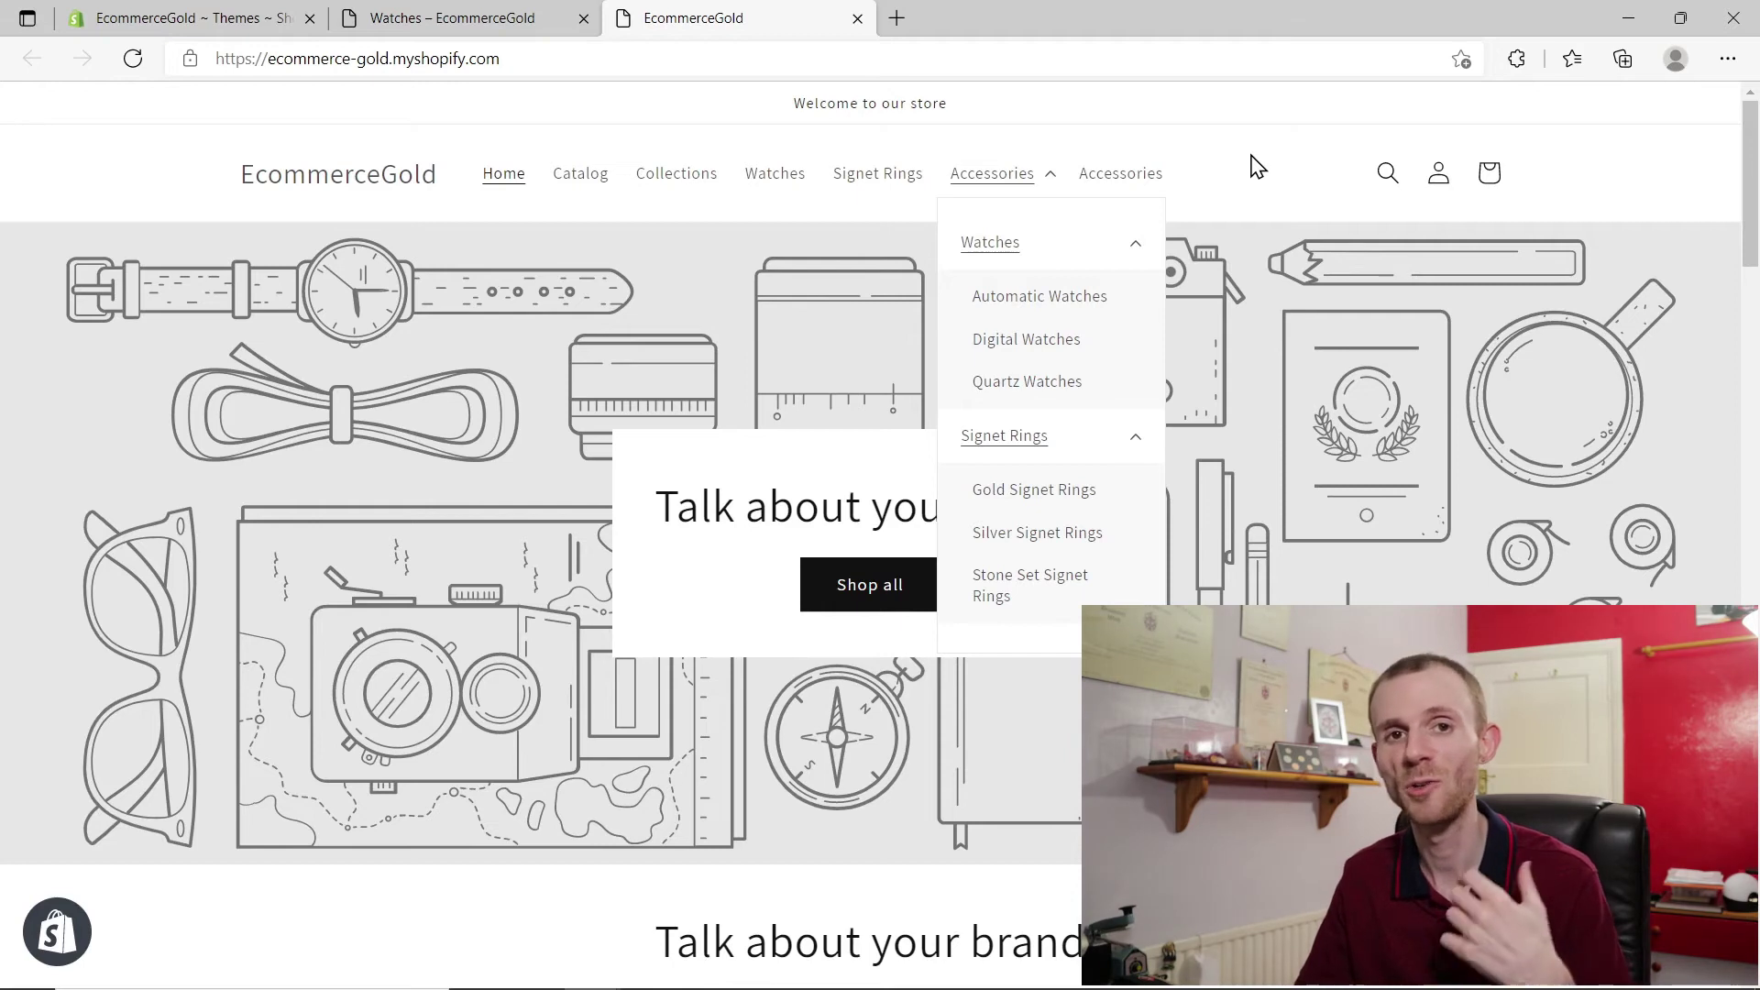
click(1147, 175)
- Go from the storefront's Accessories page to the Signet Rings page
scroll(562, 267, down, 3)
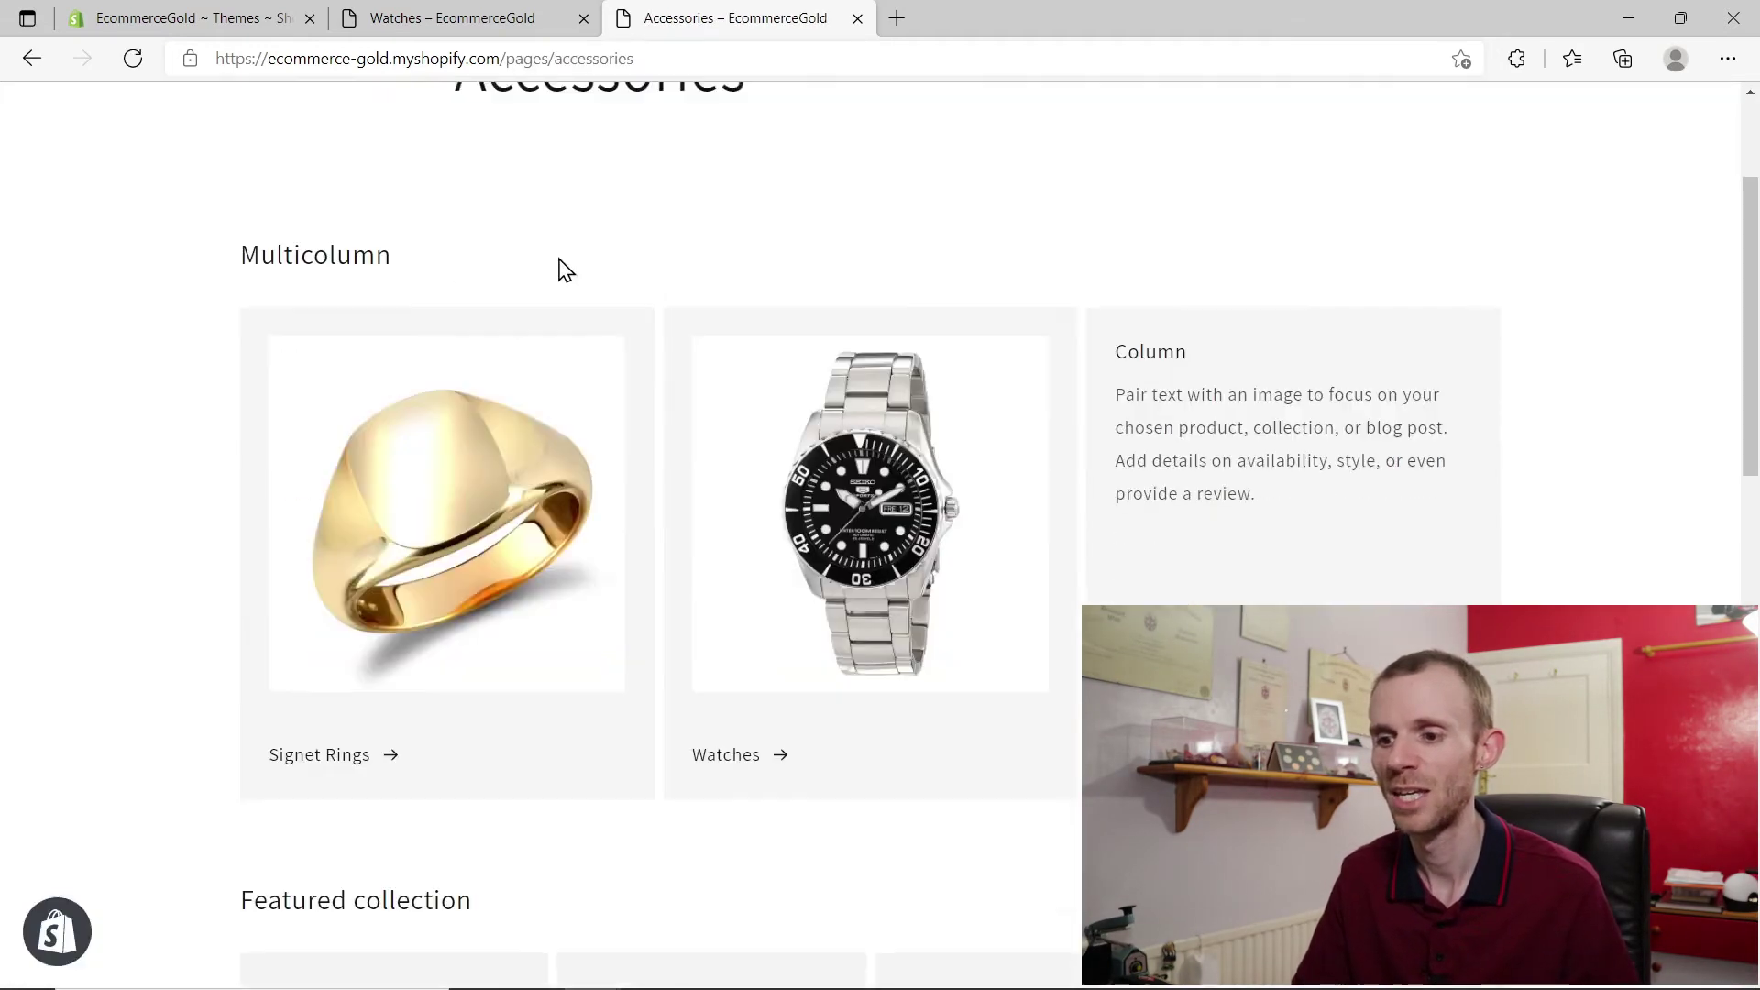
scroll(550, 550, up, 3)
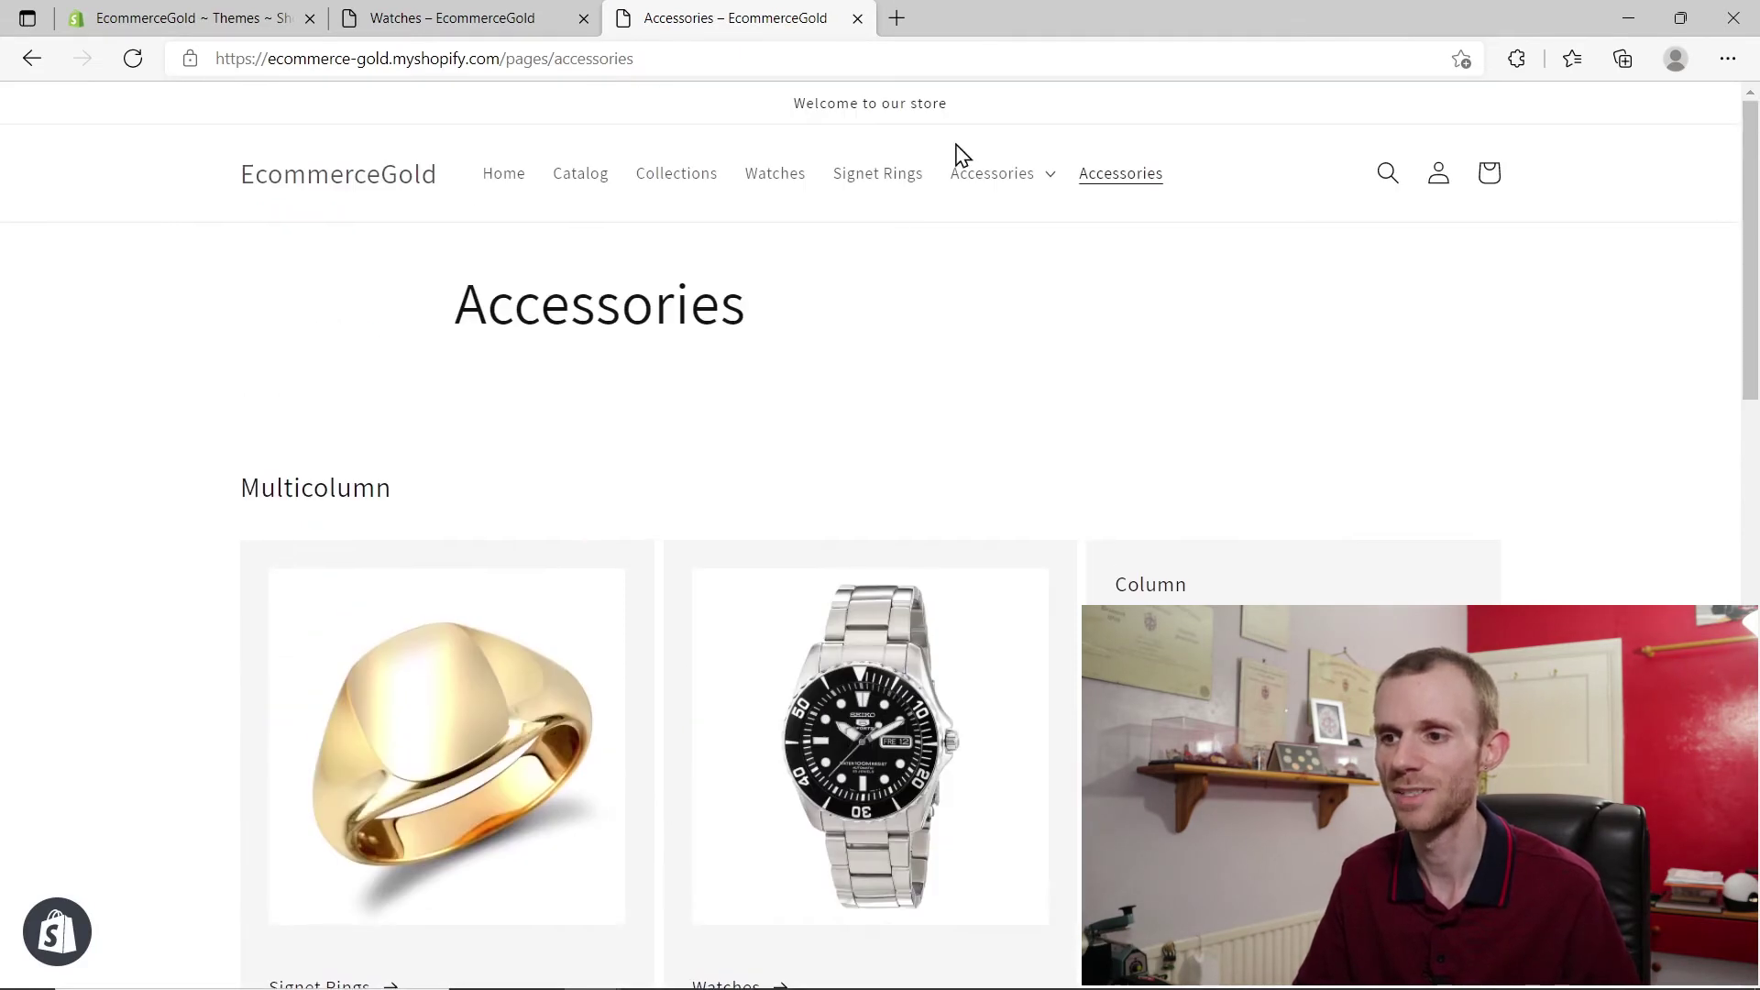
click(993, 183)
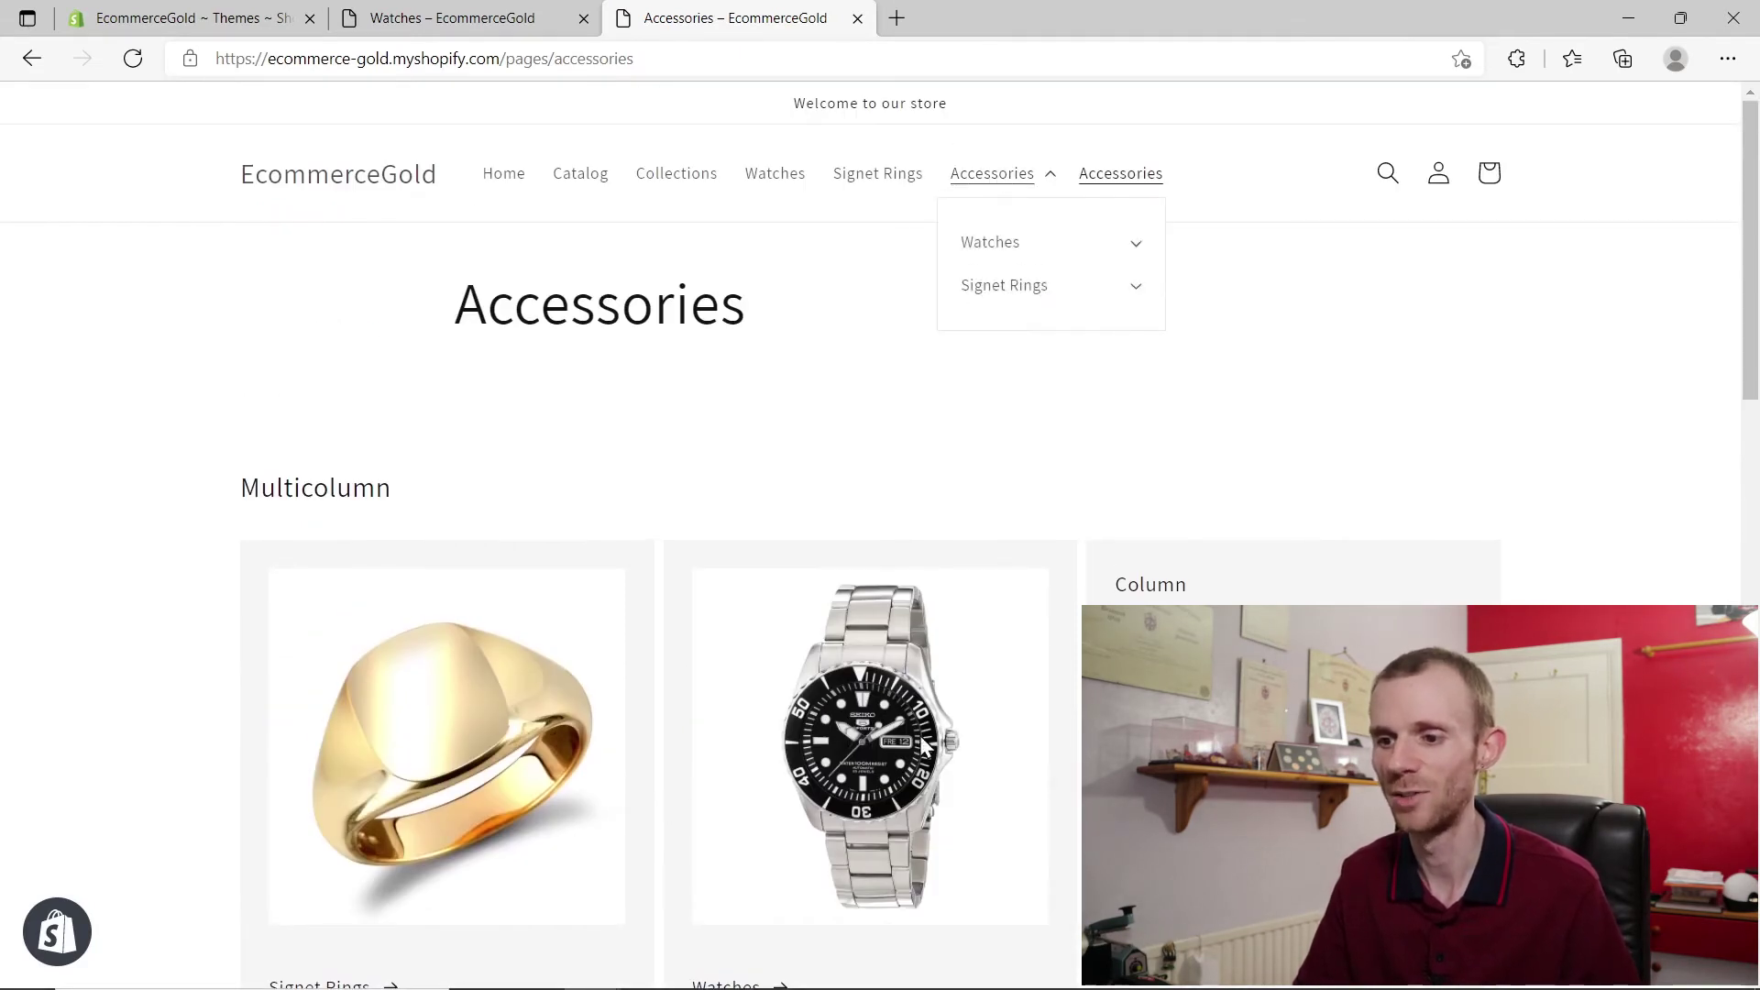
click(101, 511)
scroll(126, 464, down, 4)
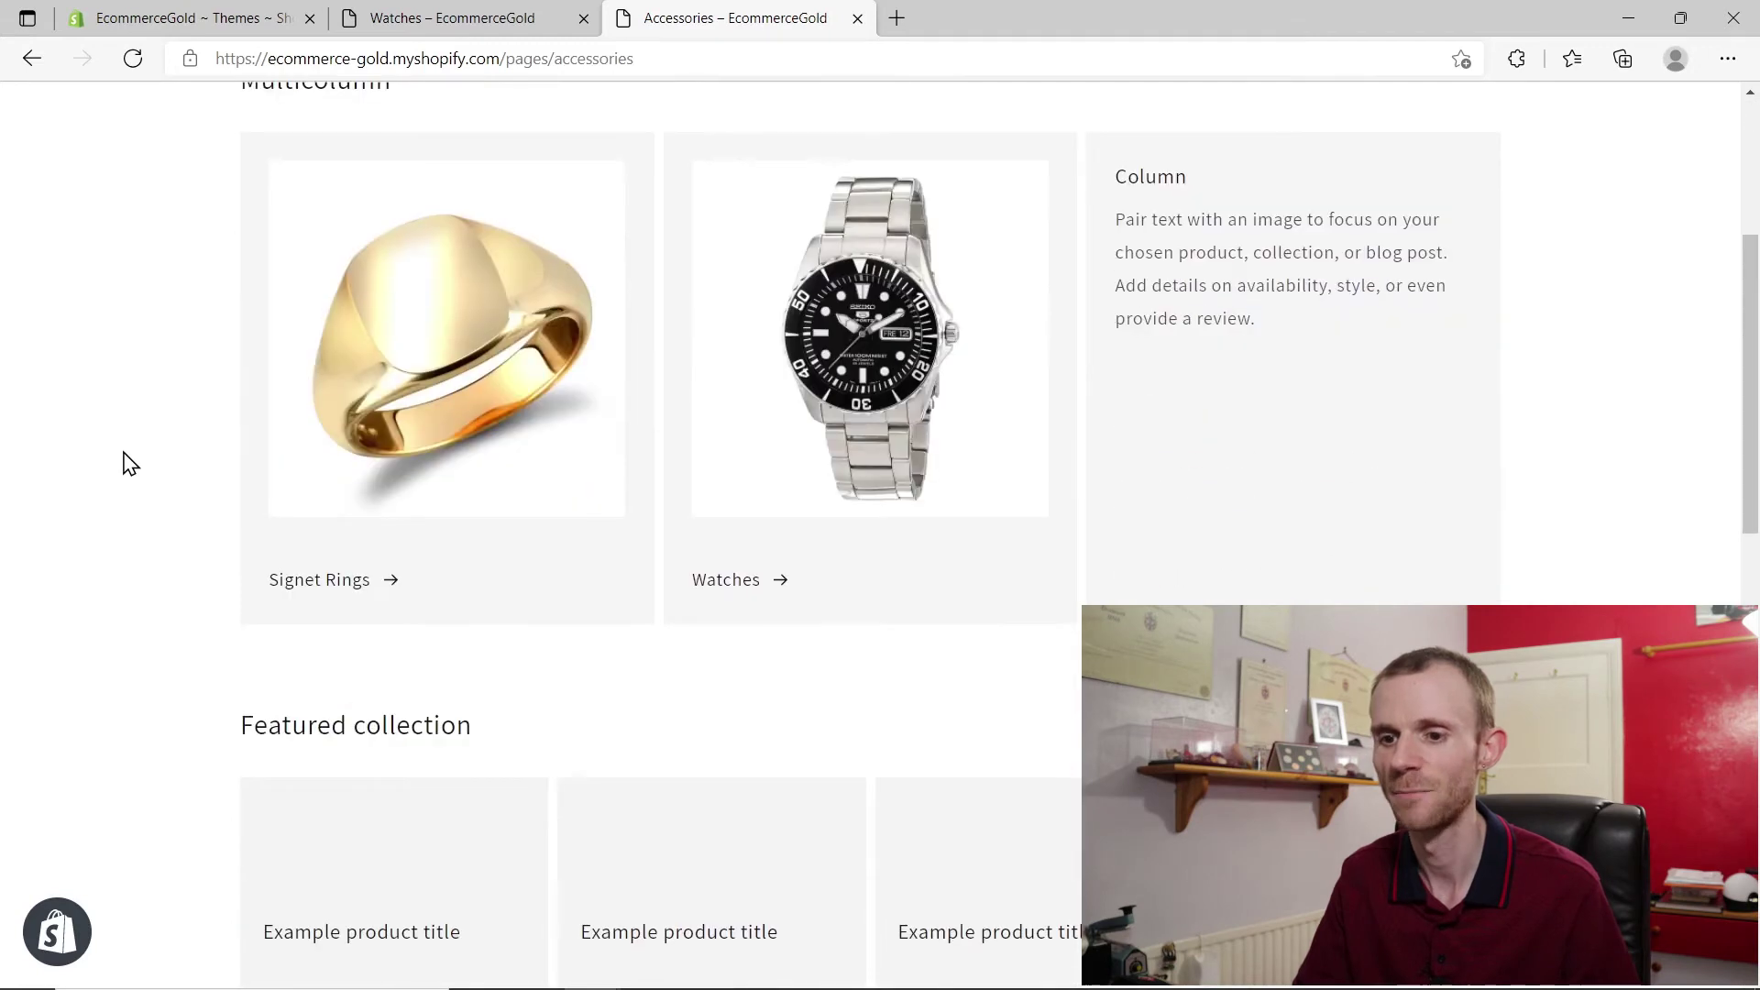
click(284, 584)
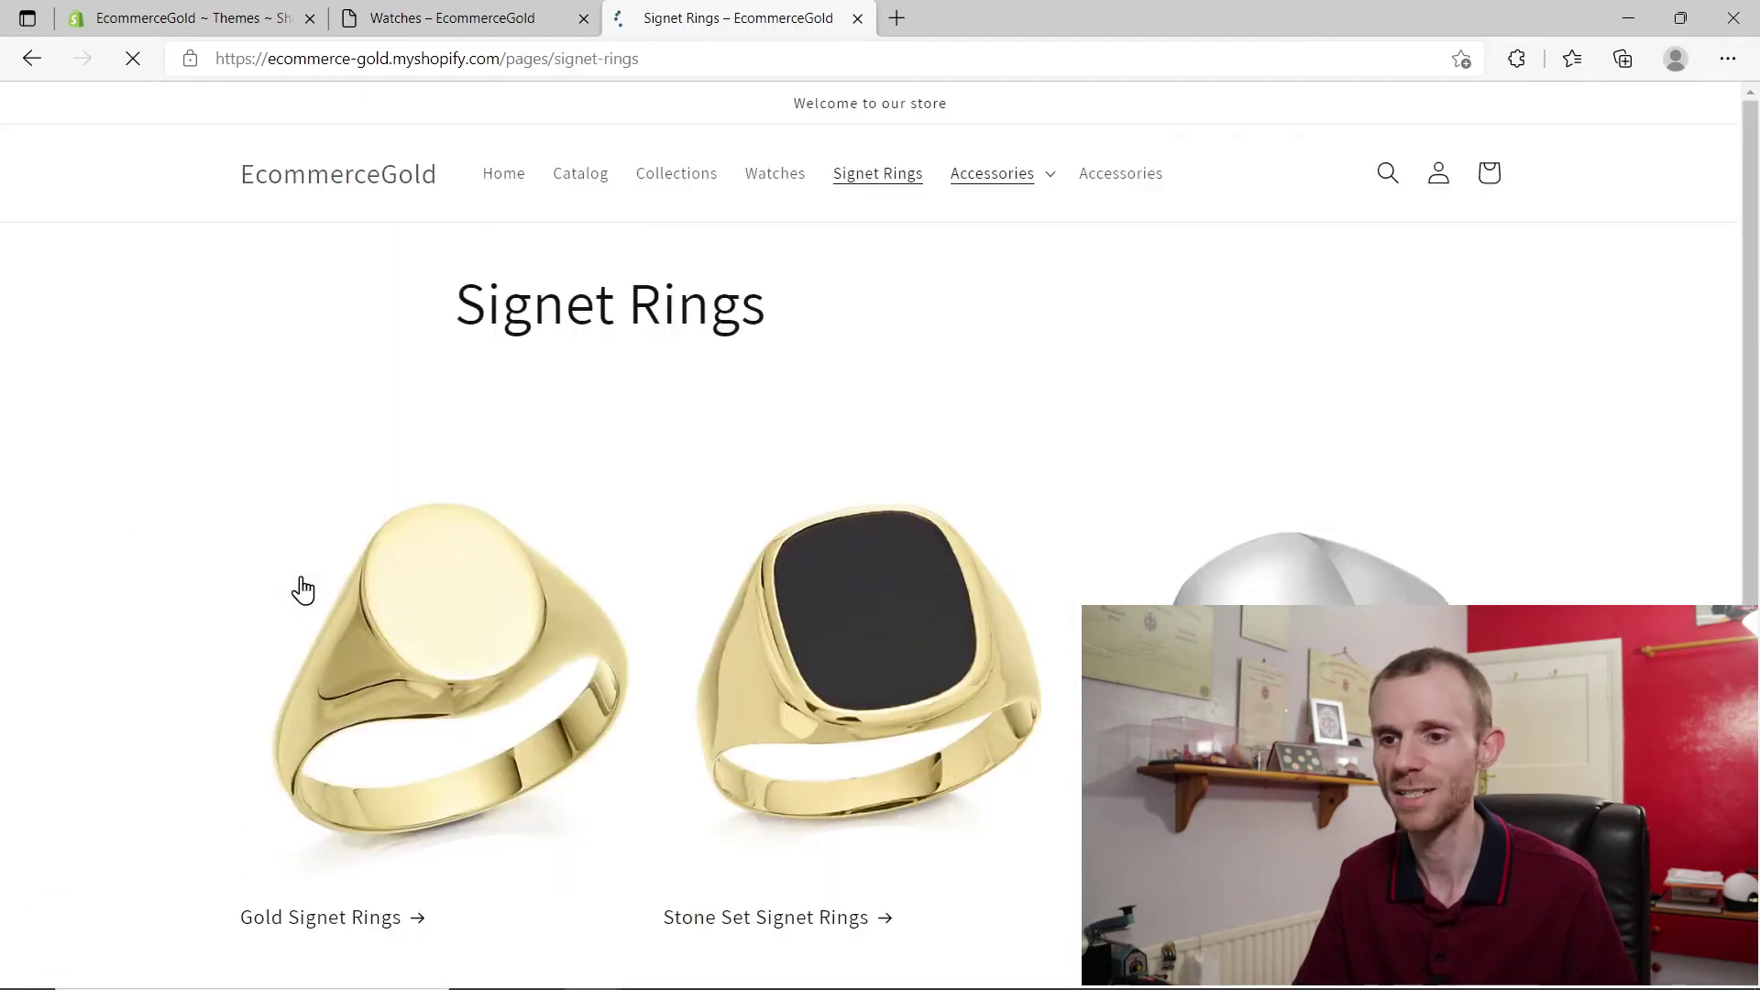
- Open the Gold Signet Rings collection from the gold ring card and review its single product
scroll(200, 472, down, 3)
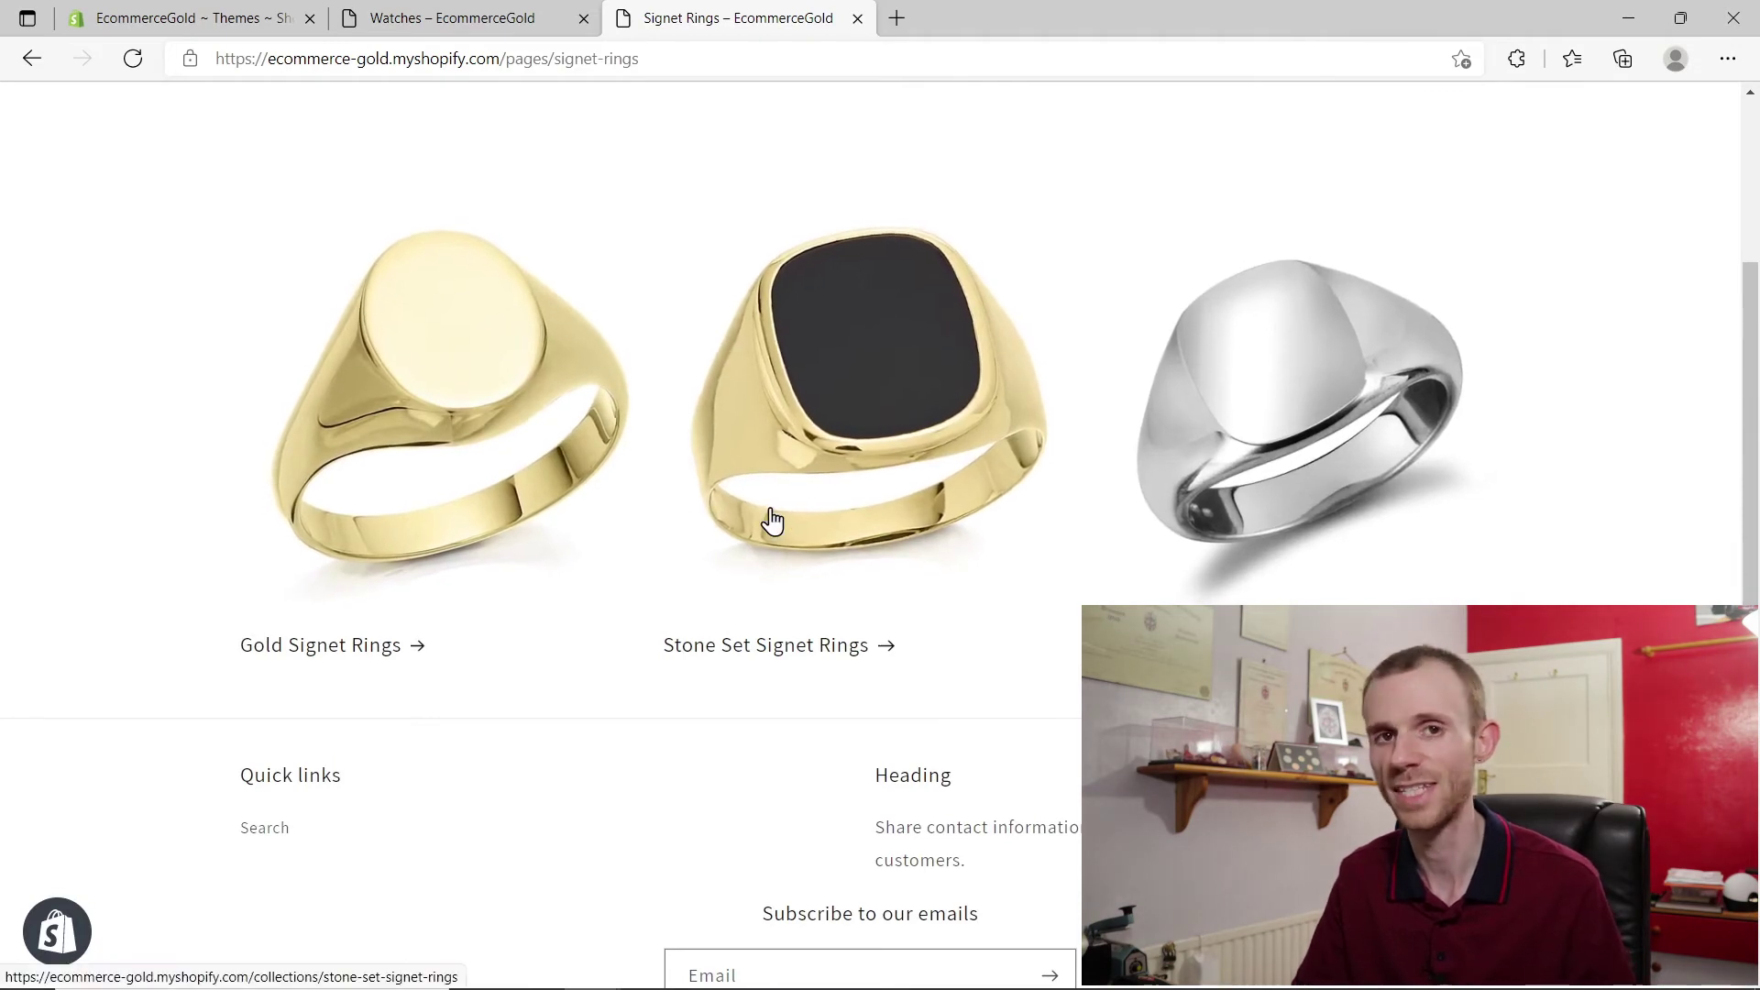
scroll(773, 520, up, 1)
click(480, 526)
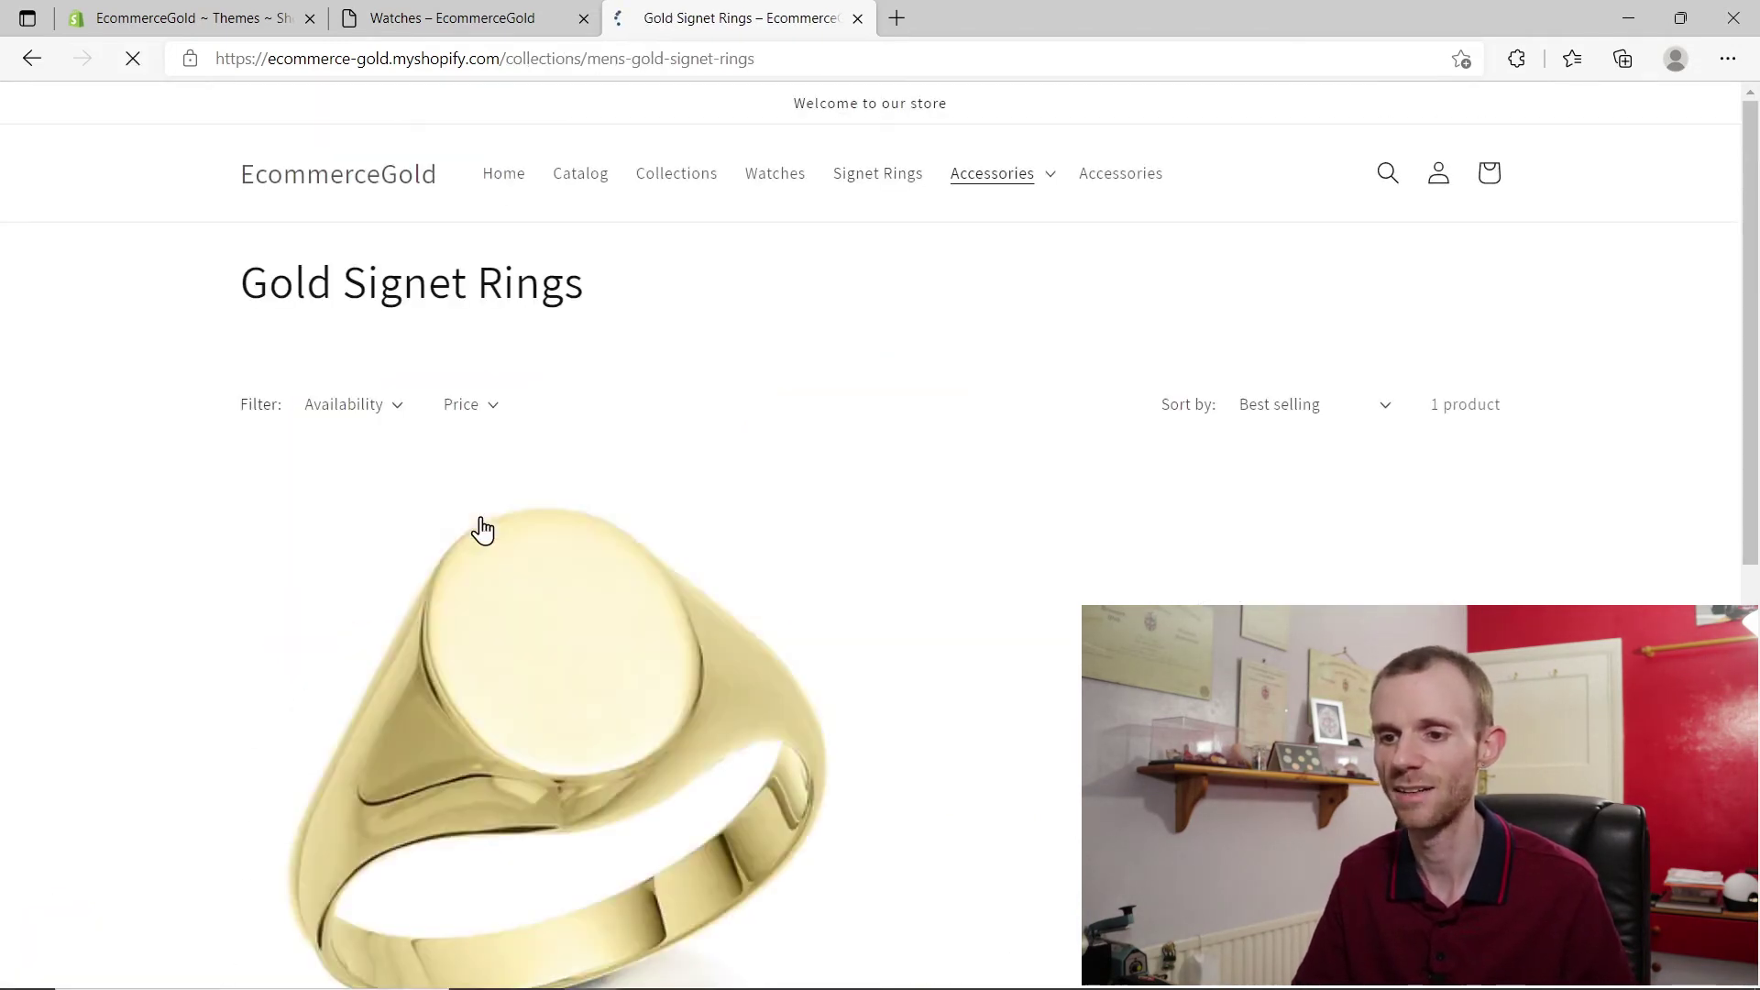
scroll(511, 475, down, 4)
scroll(510, 475, up, 3)
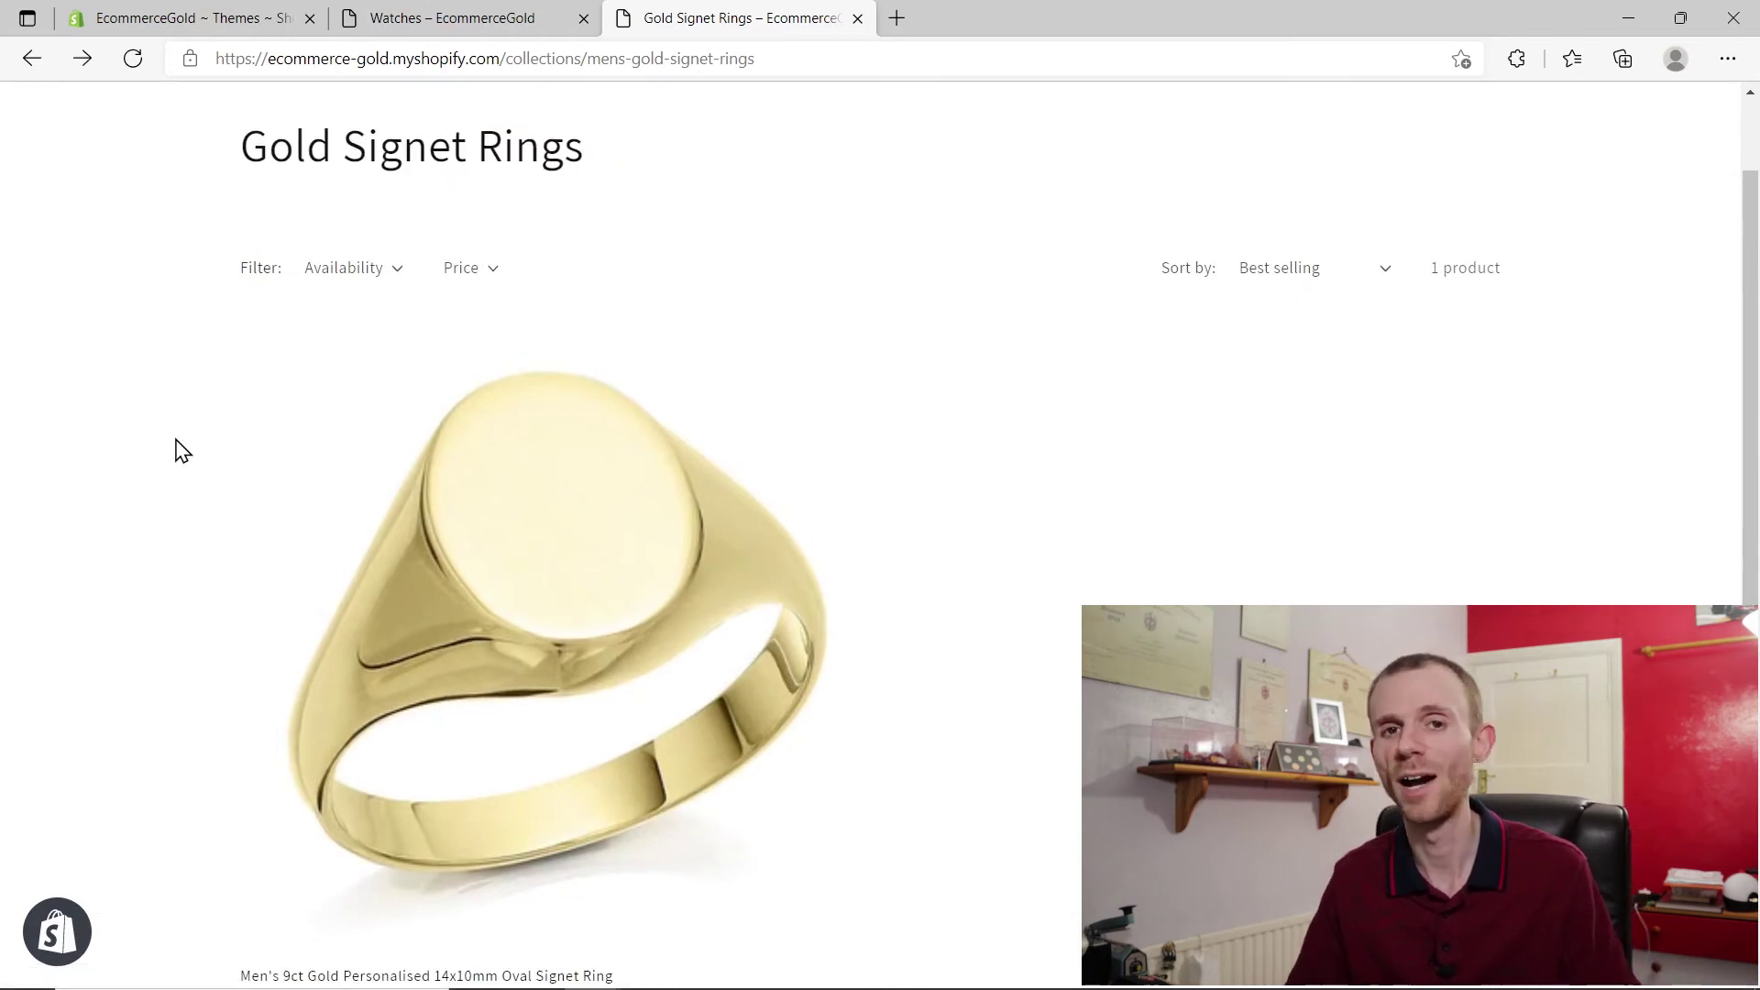
scroll(183, 450, up, 2)
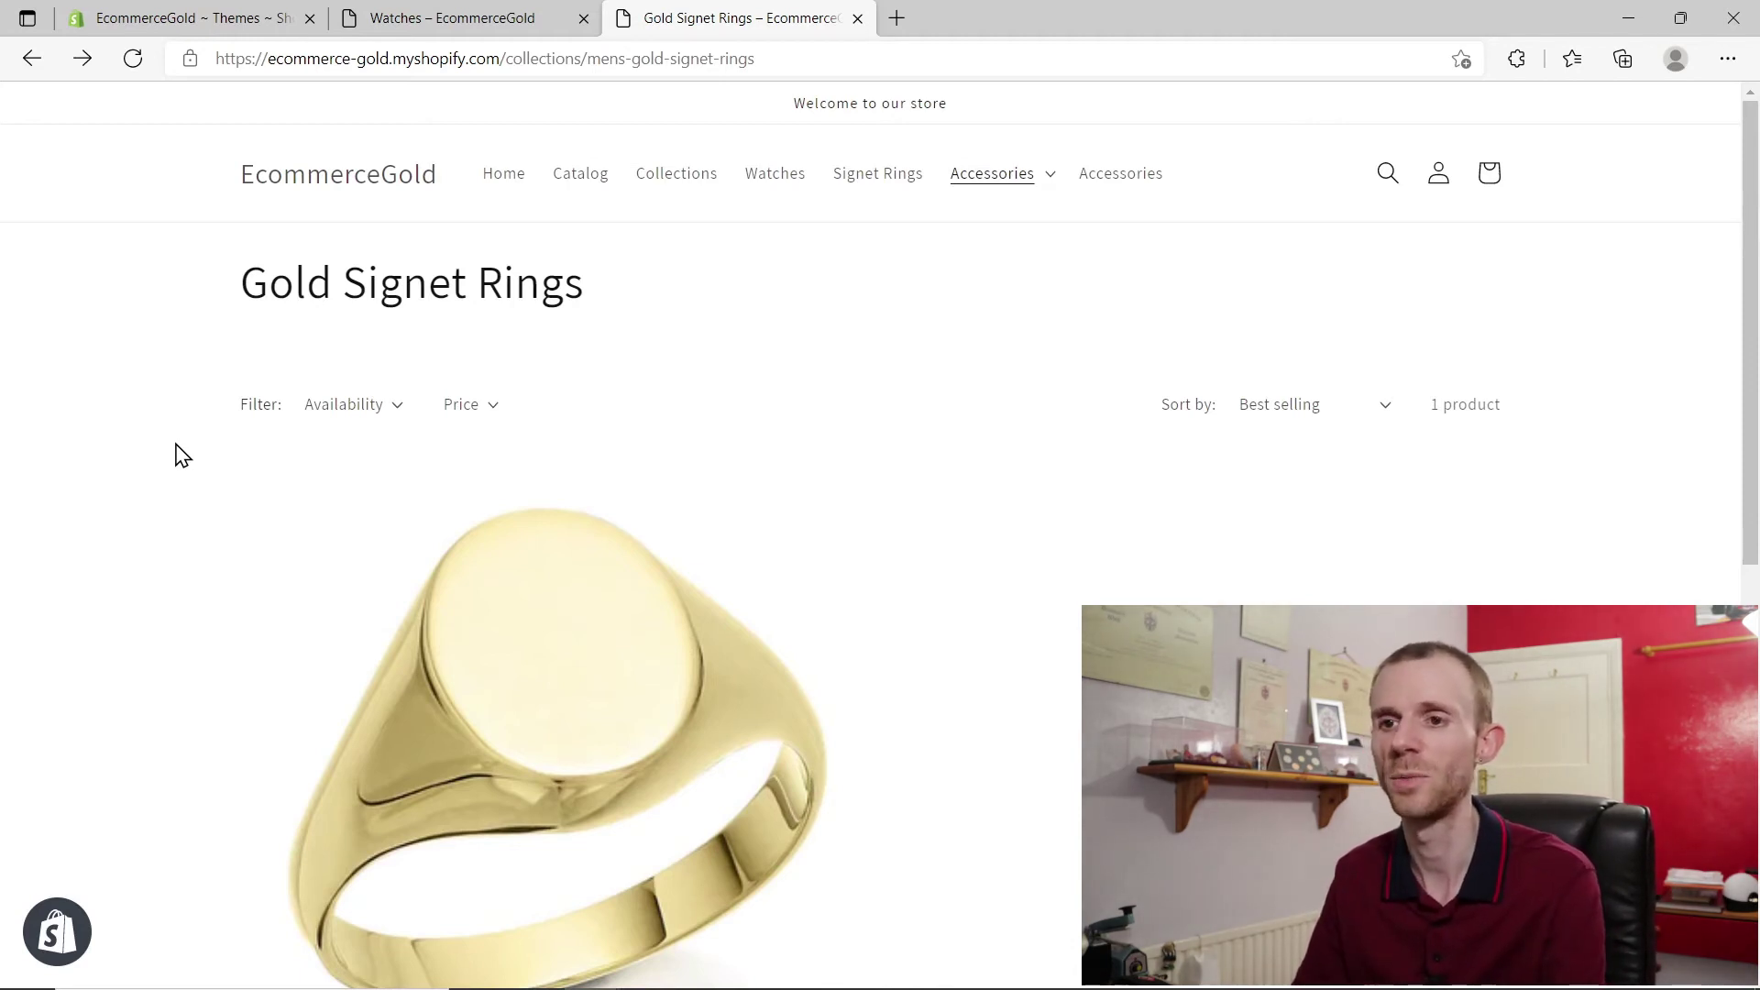
- Return to the theme list and open the Dawn theme in the theme editor
click(246, 30)
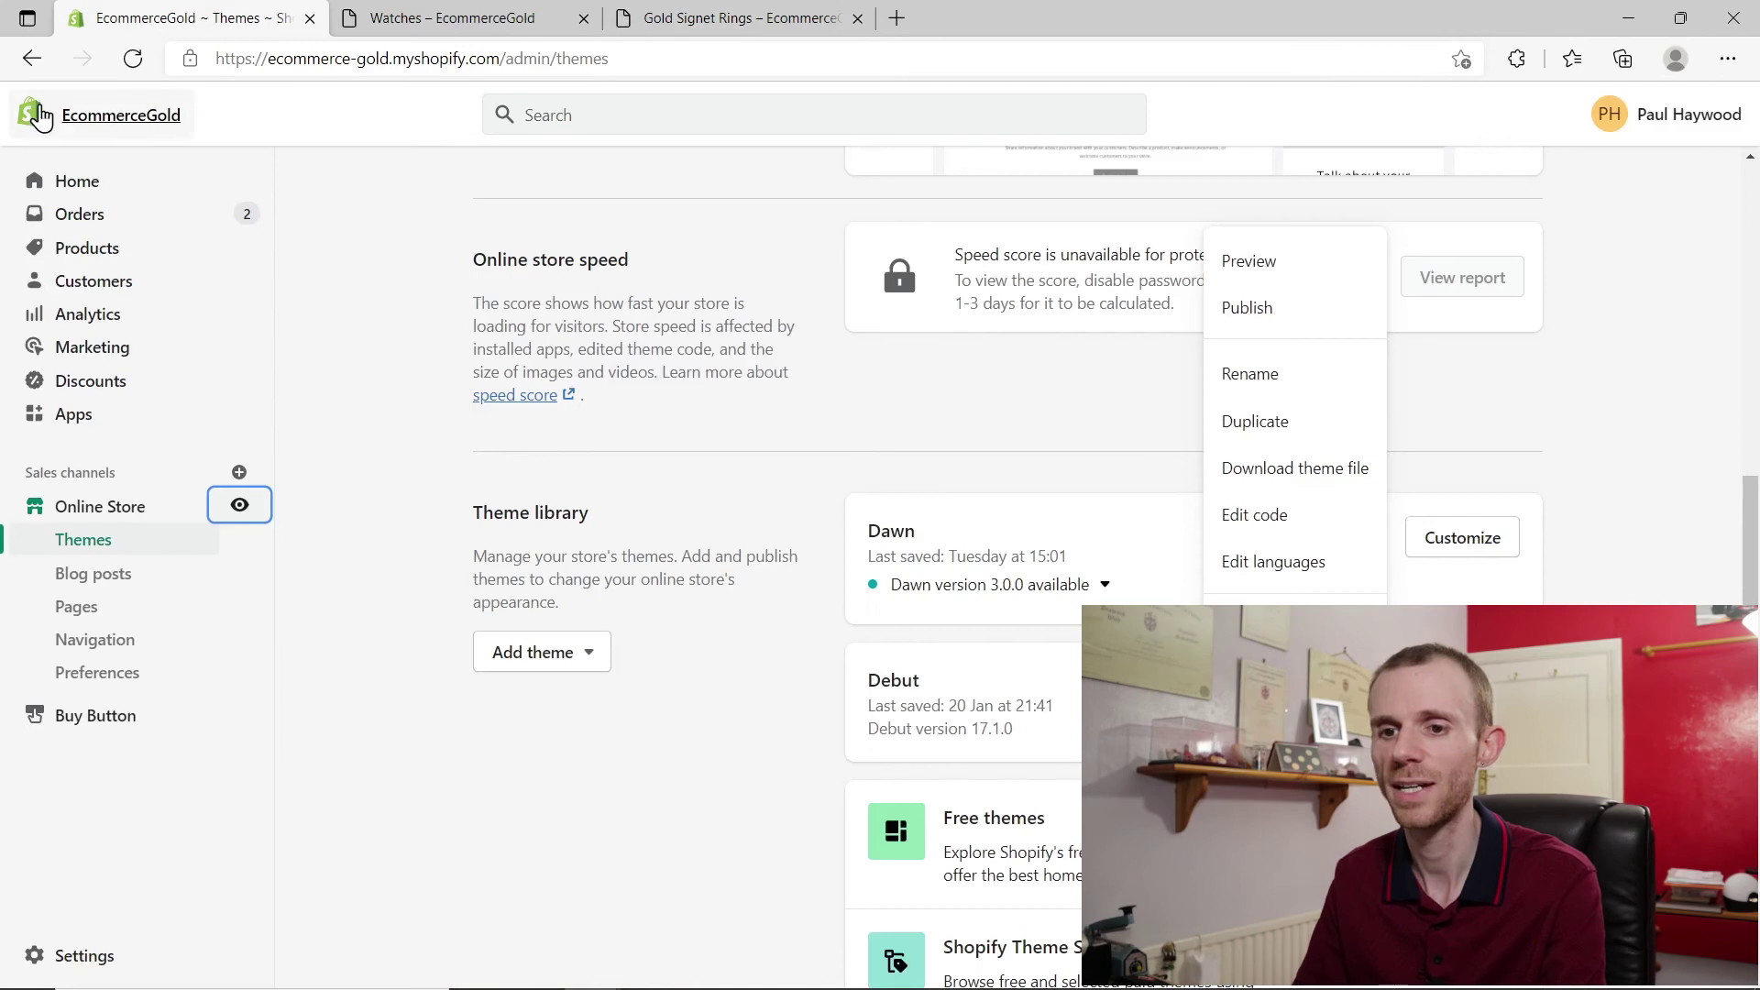
click(870, 422)
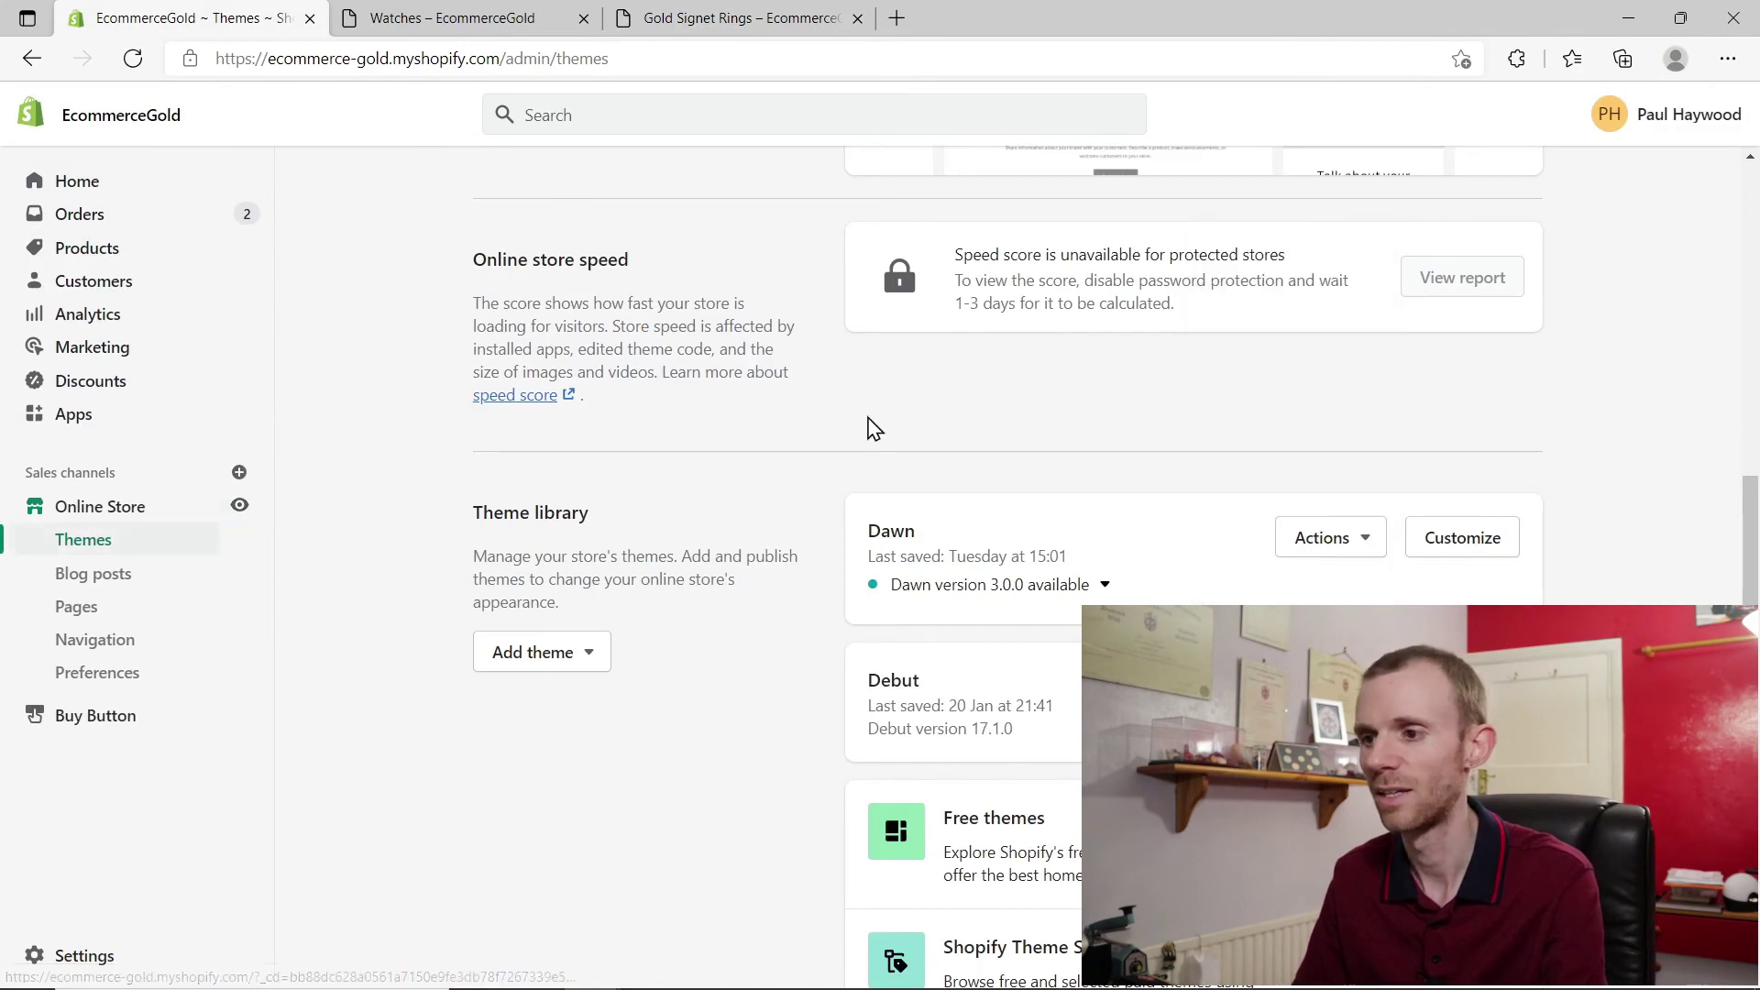
scroll(868, 429, up, 6)
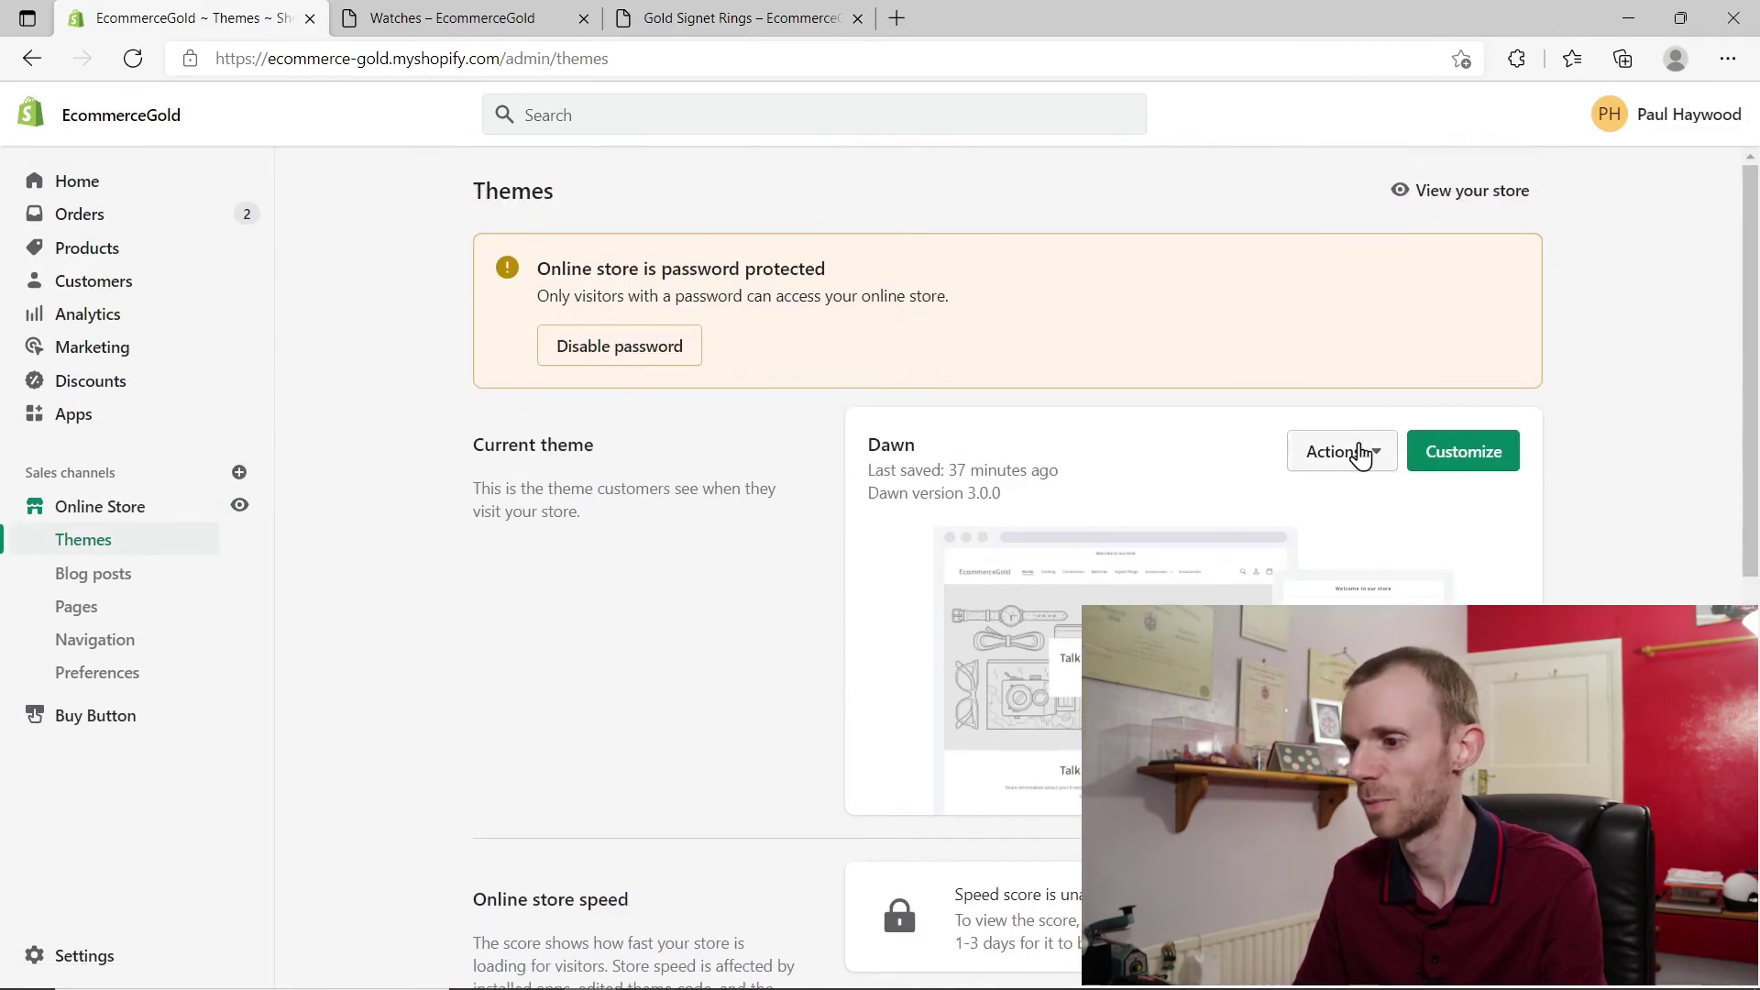
click(1490, 459)
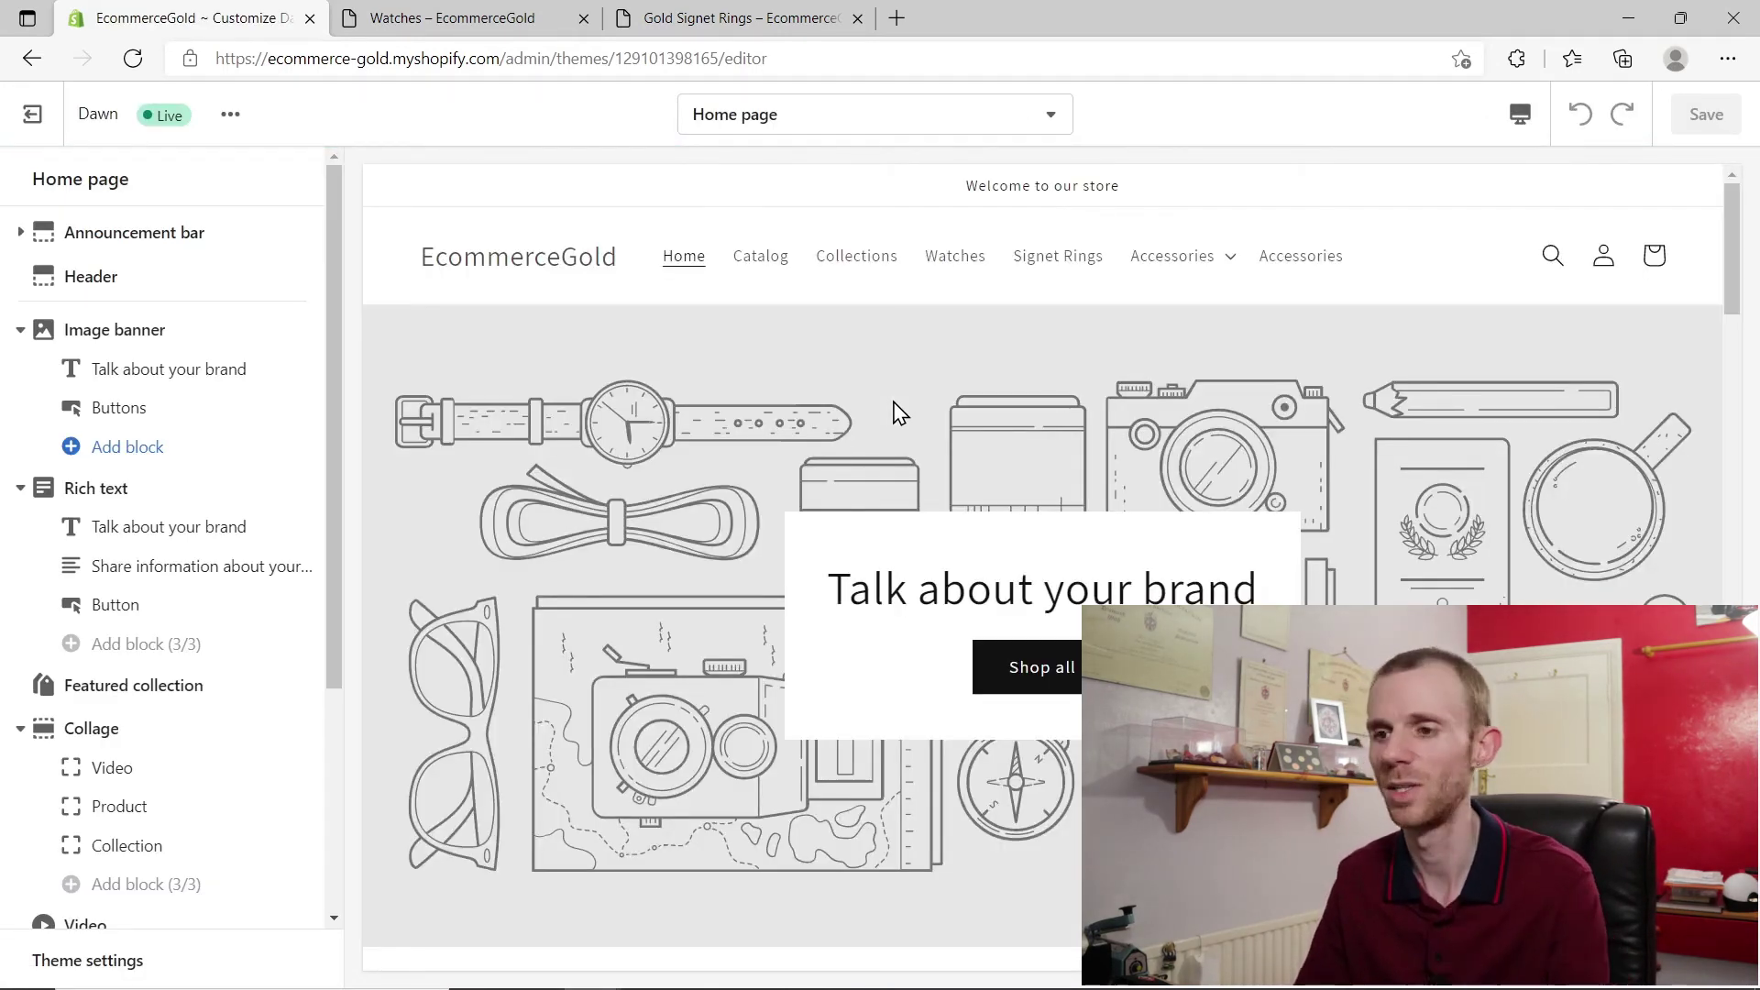
- Create a new page template named 'Demo' from the template dropdown
click(972, 114)
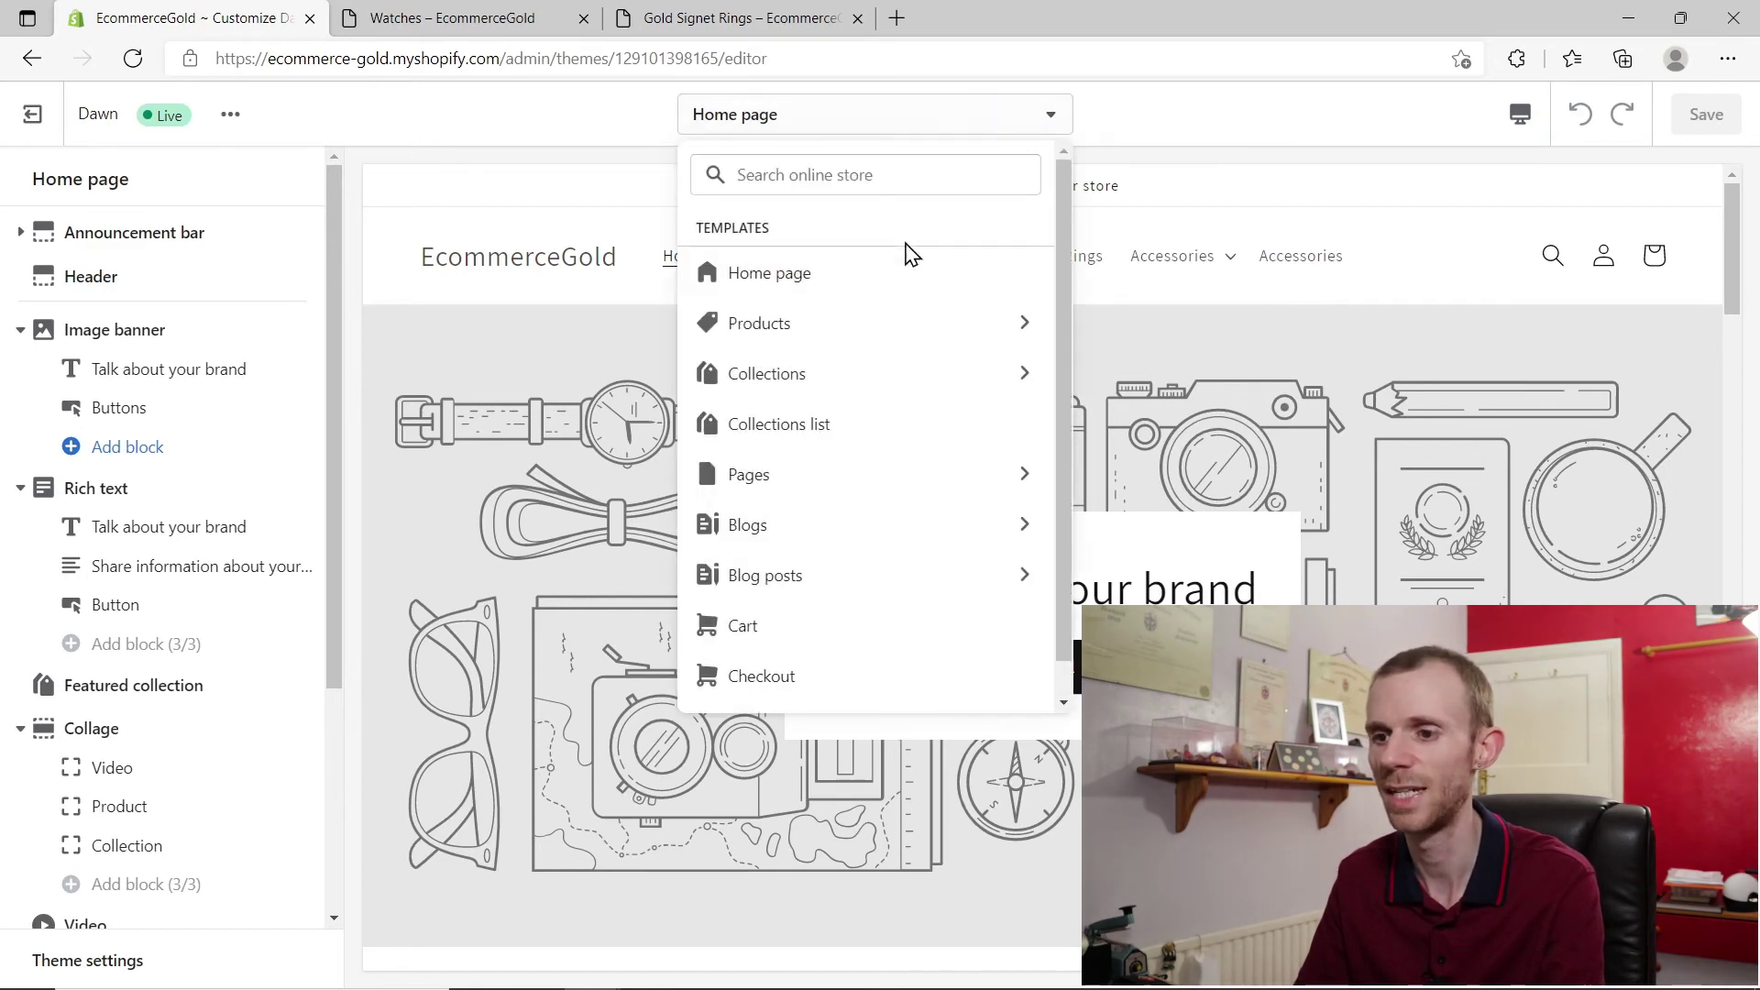
click(811, 477)
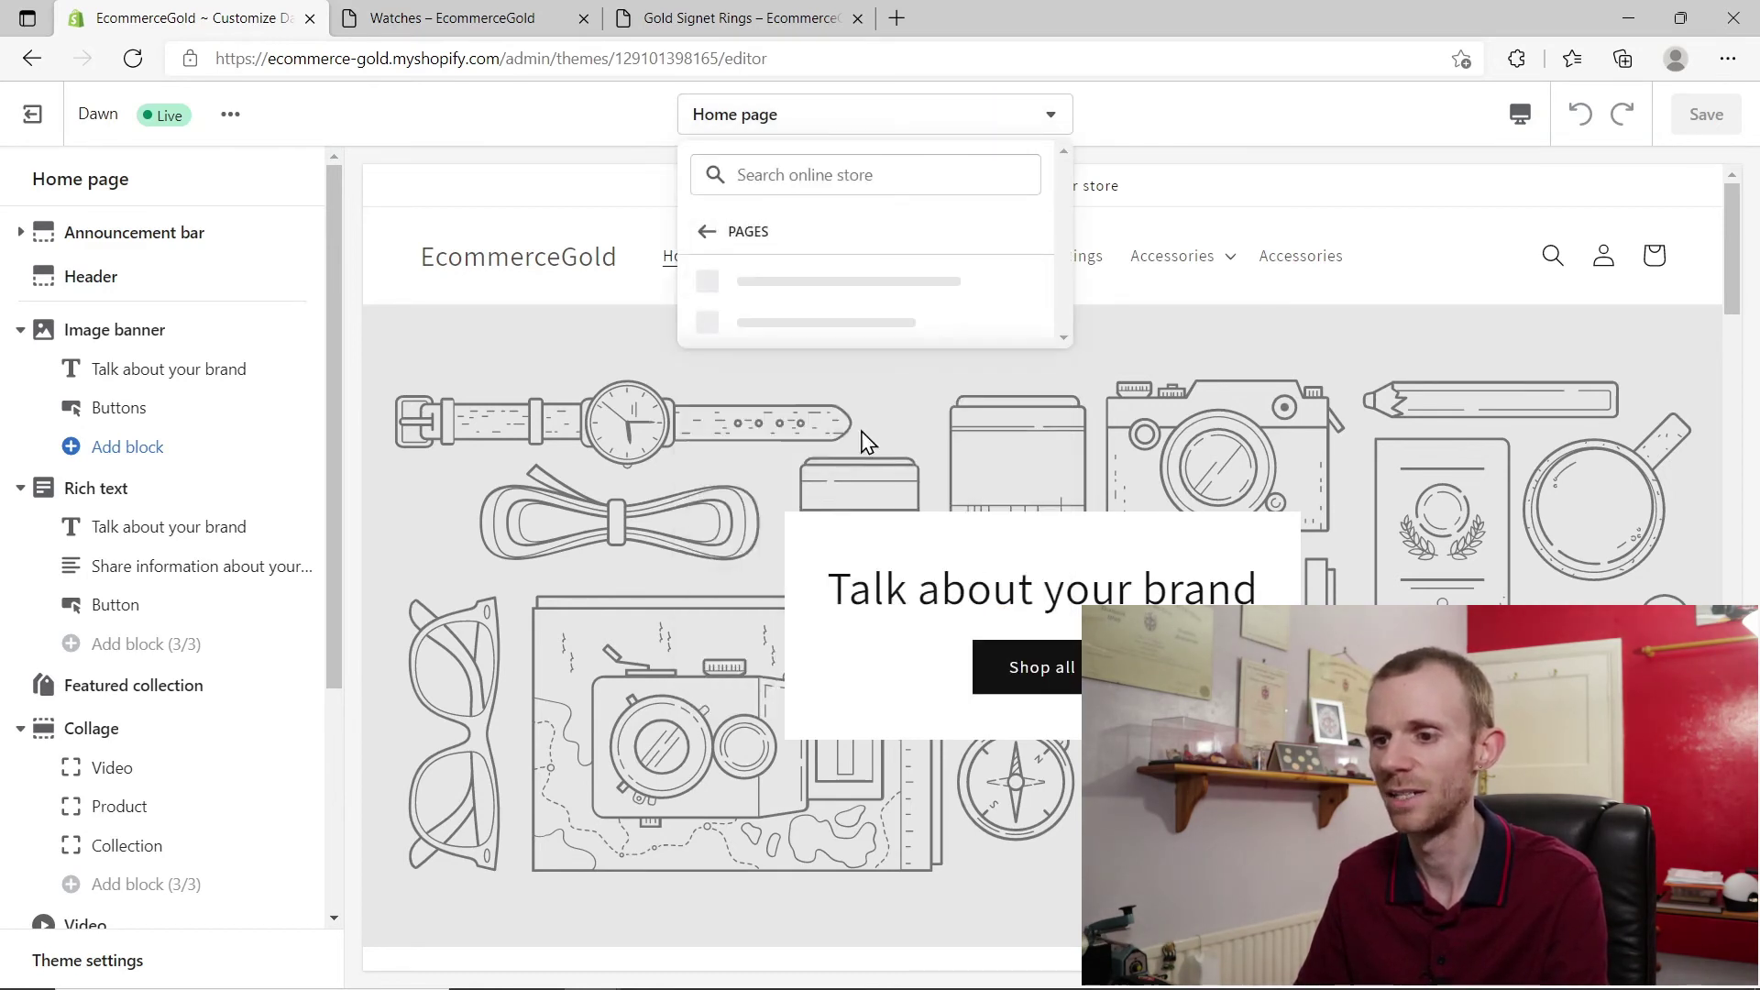
click(800, 654)
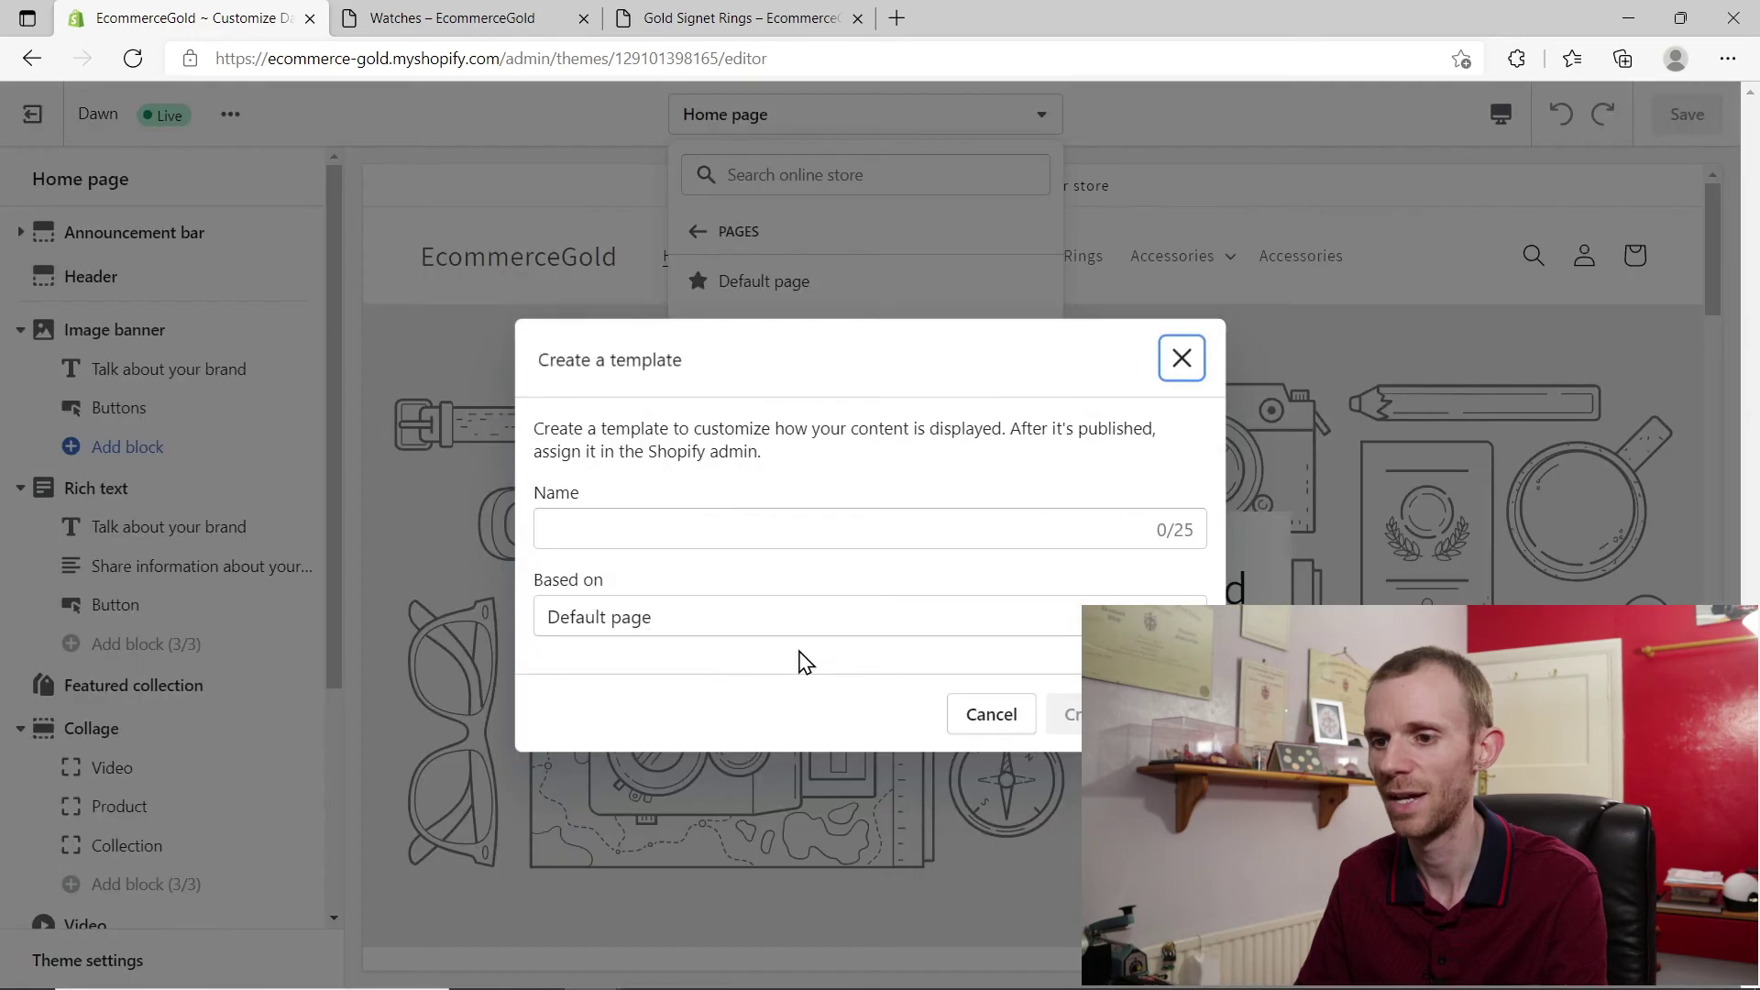
click(809, 525)
text(Demo)
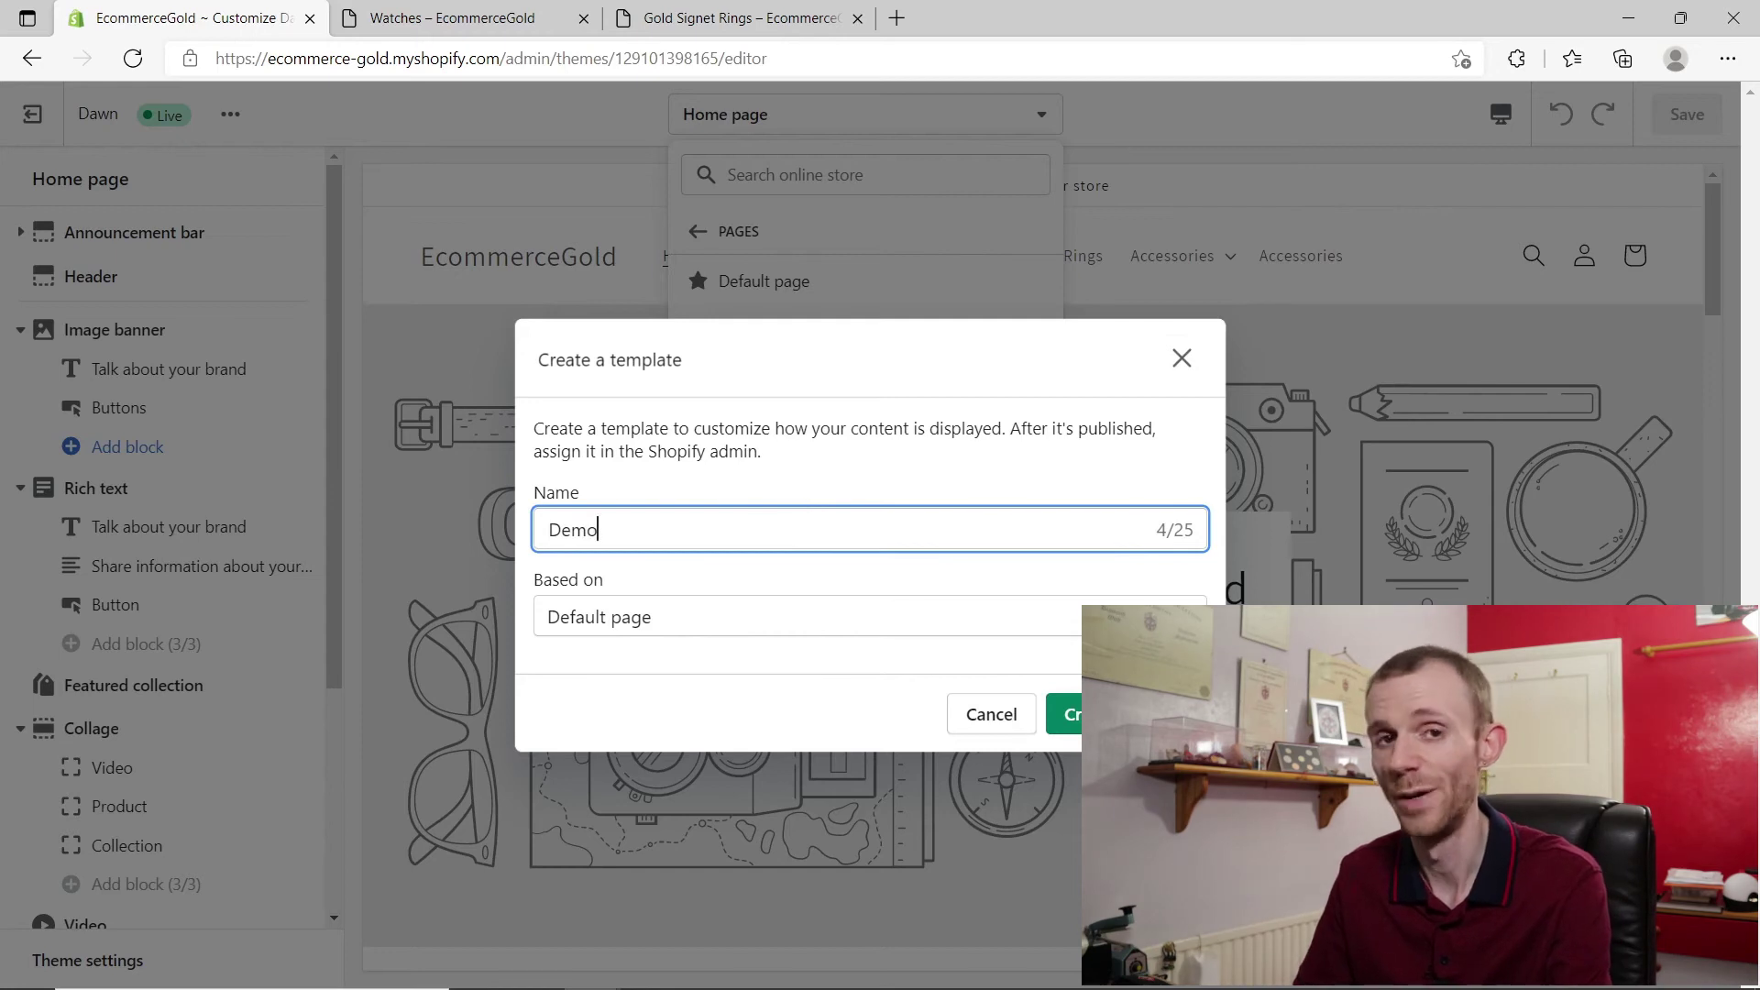
key(Return)
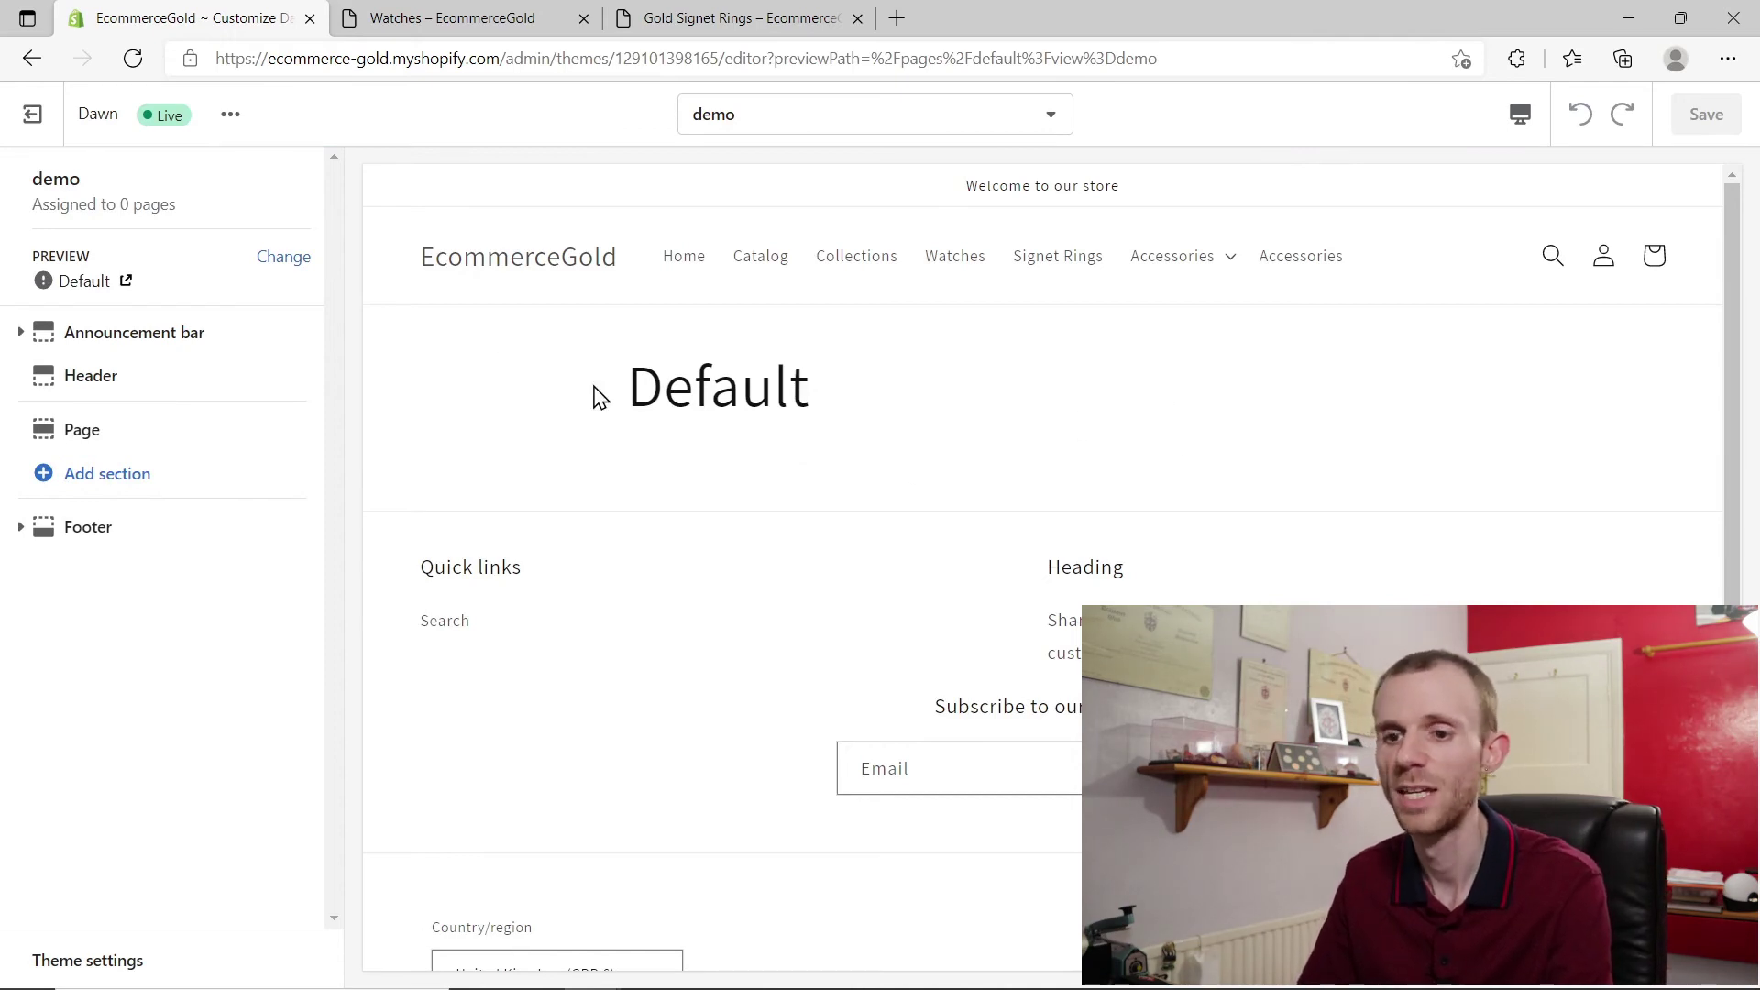
- Add a Collection list section, then a three-column Multicolumn section below it
click(131, 495)
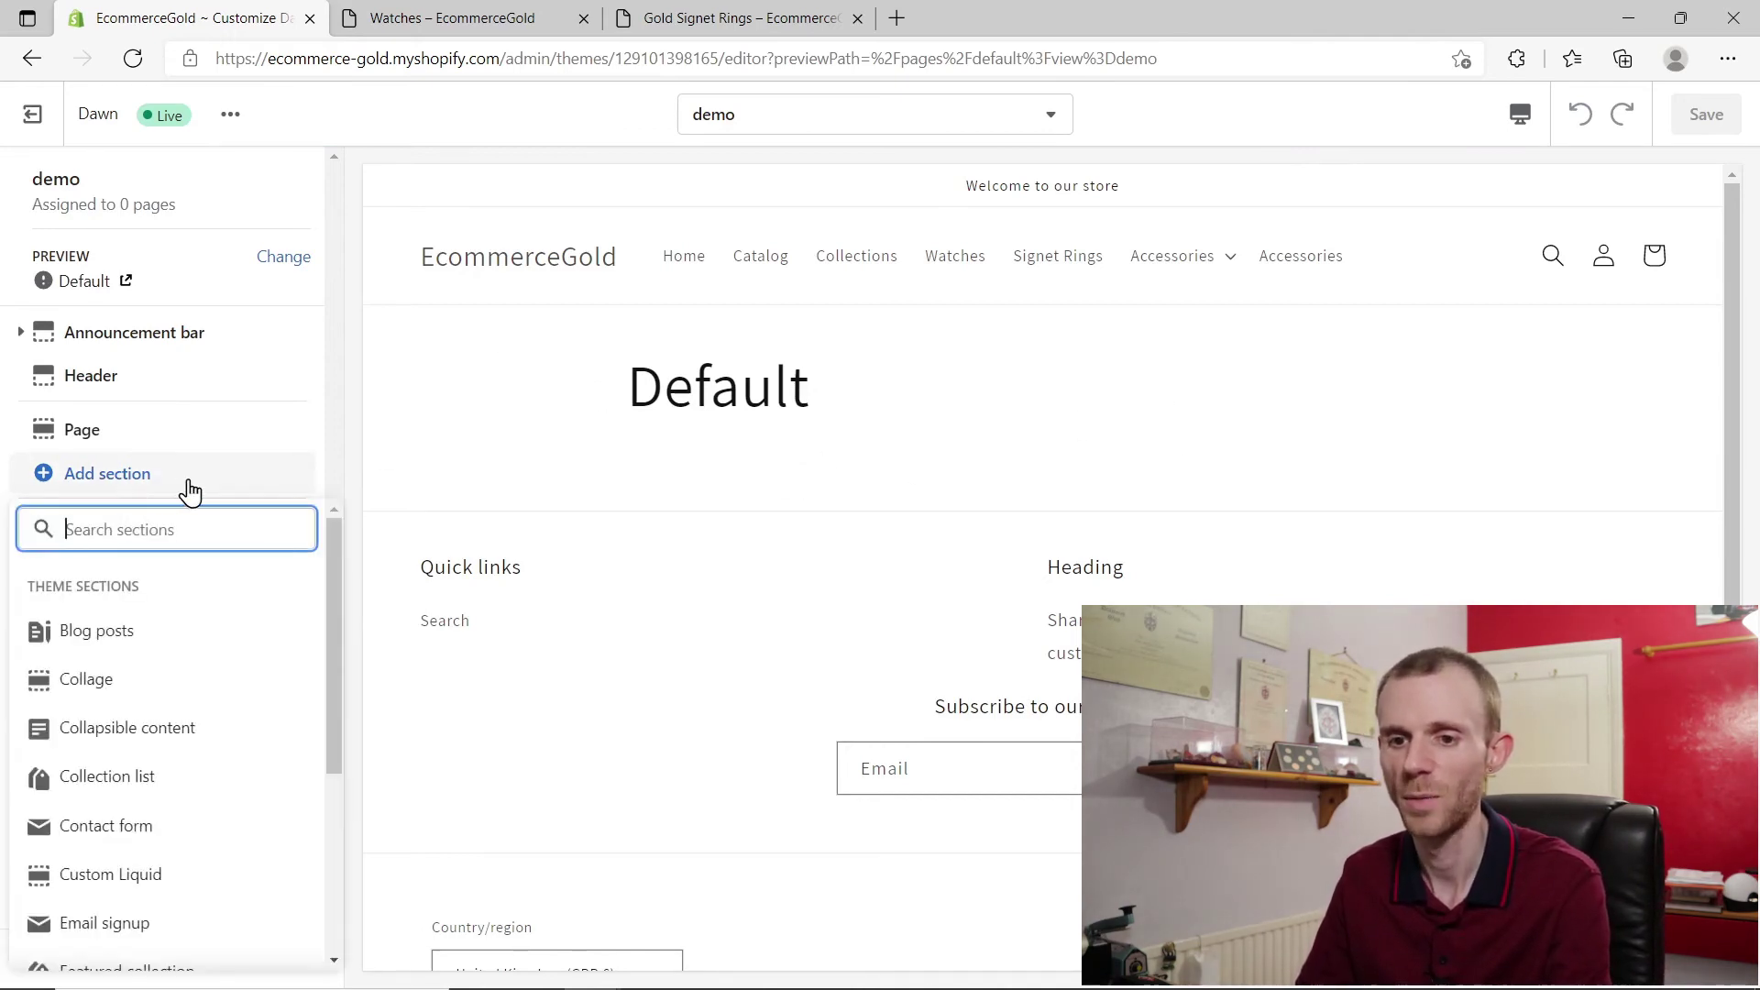
click(125, 777)
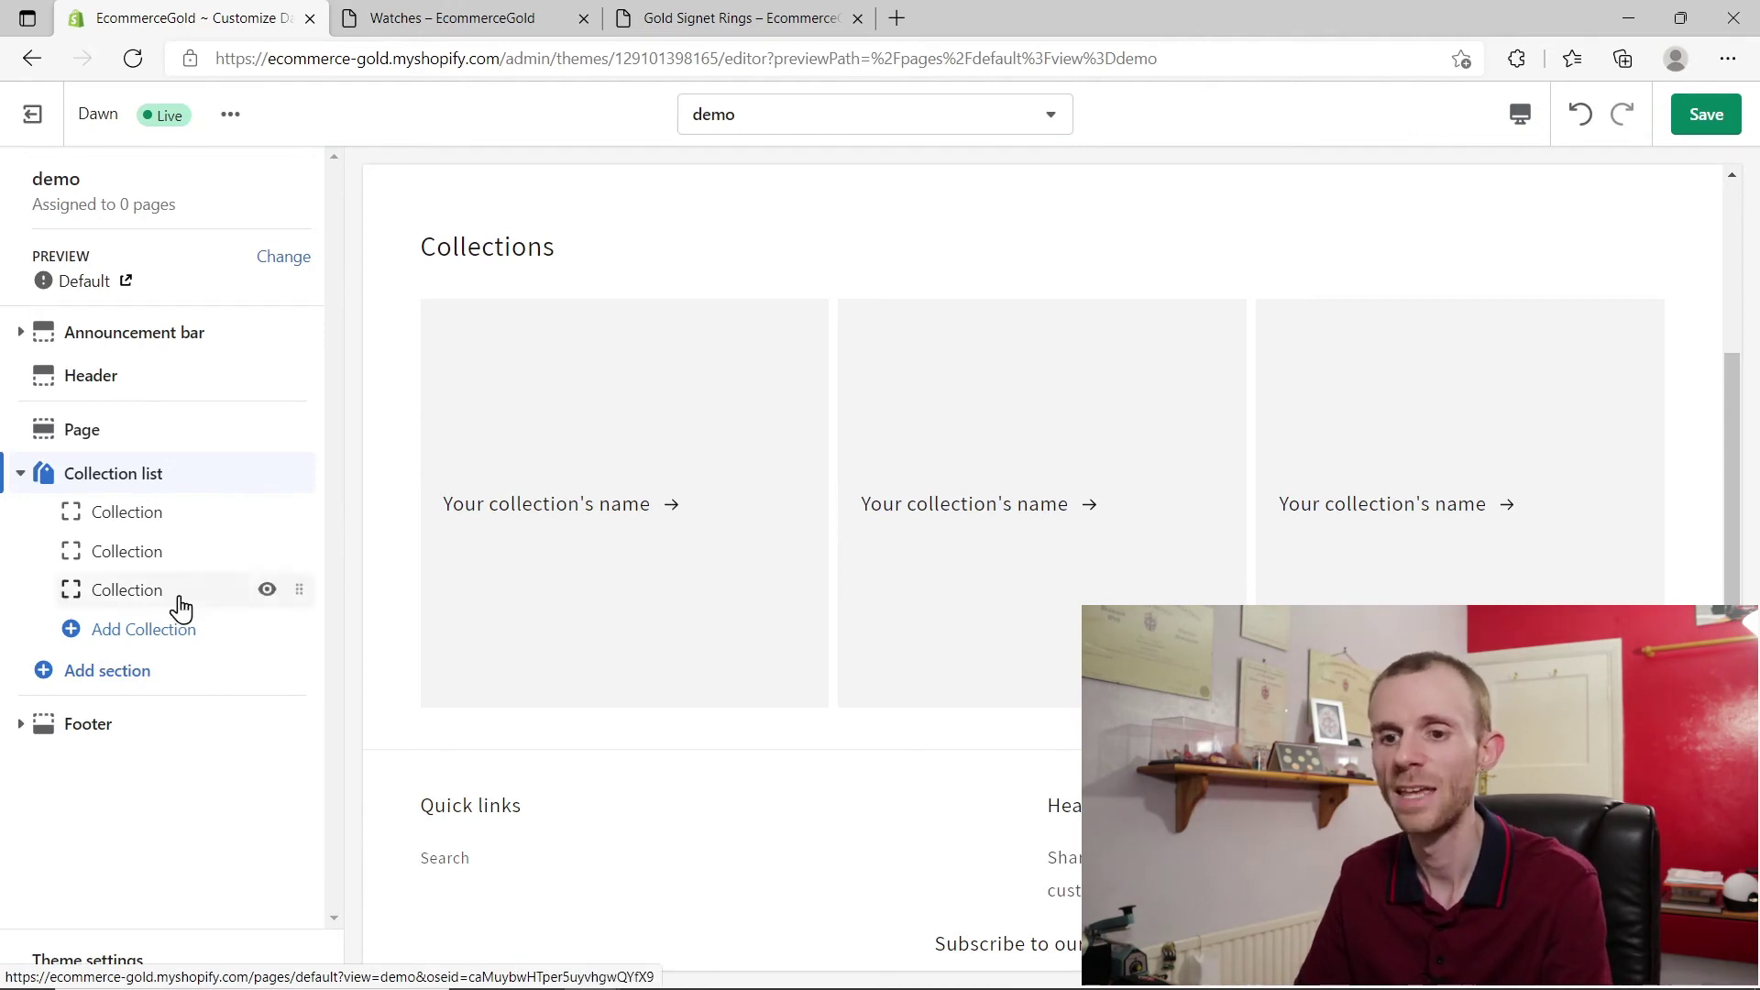
click(107, 670)
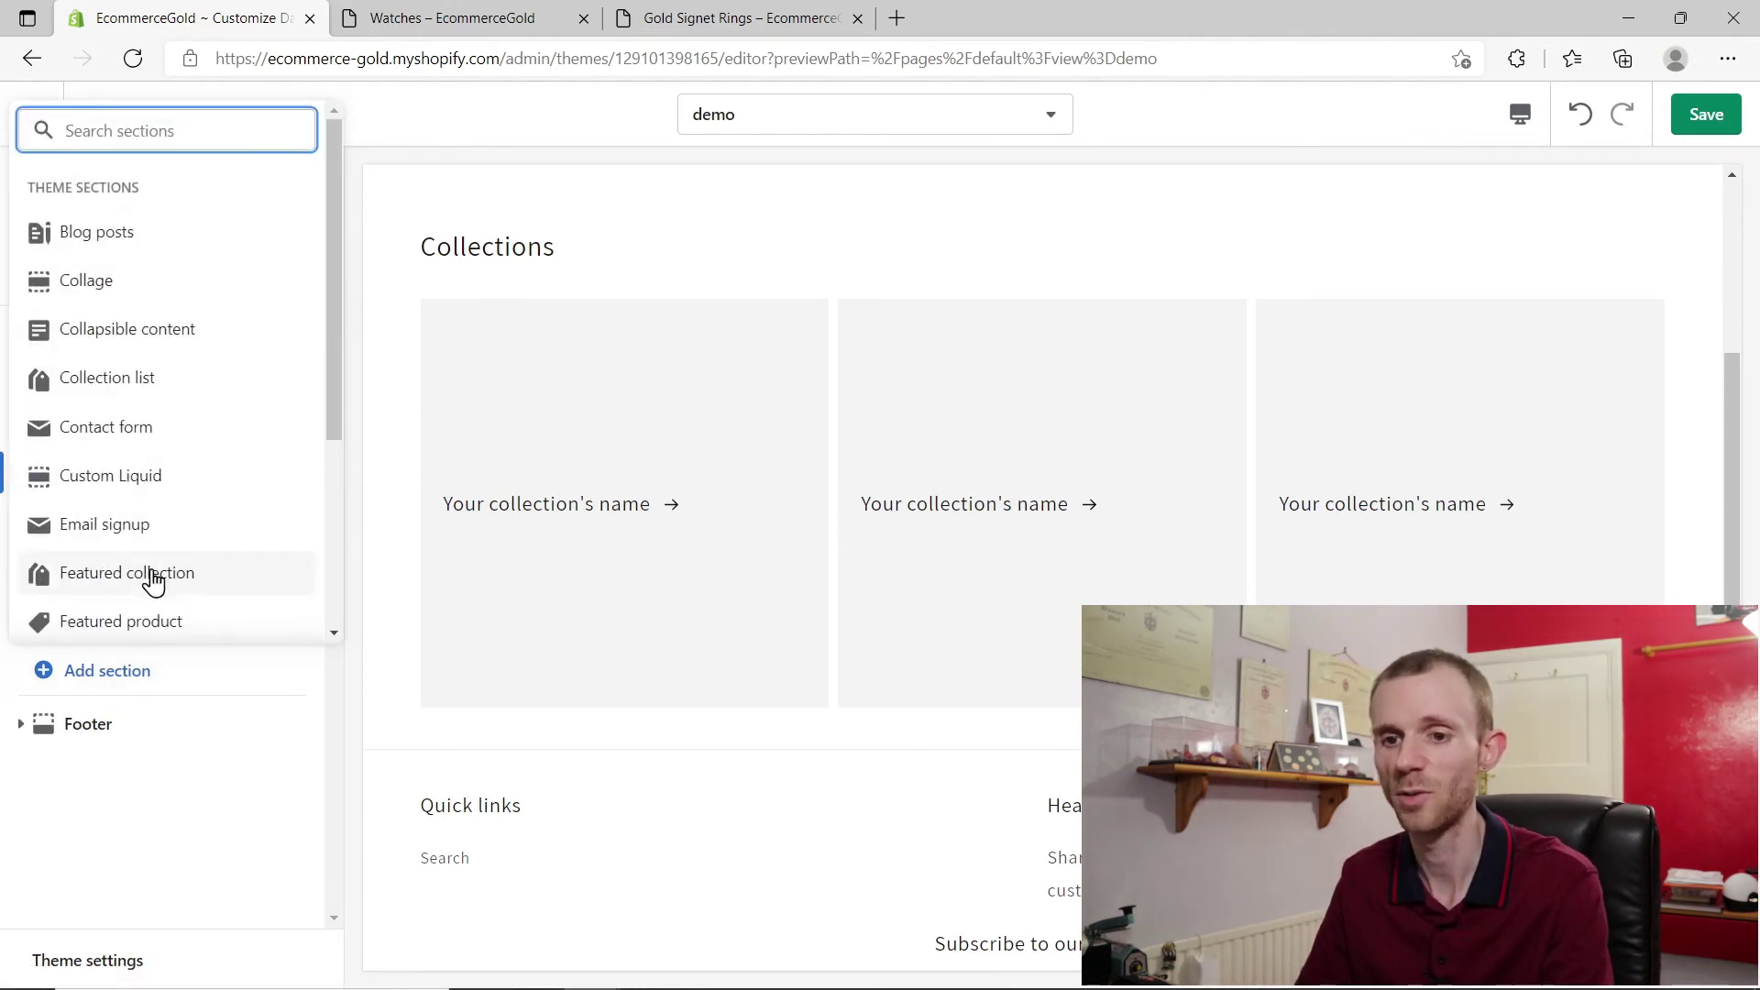
scroll(161, 540, down, 3)
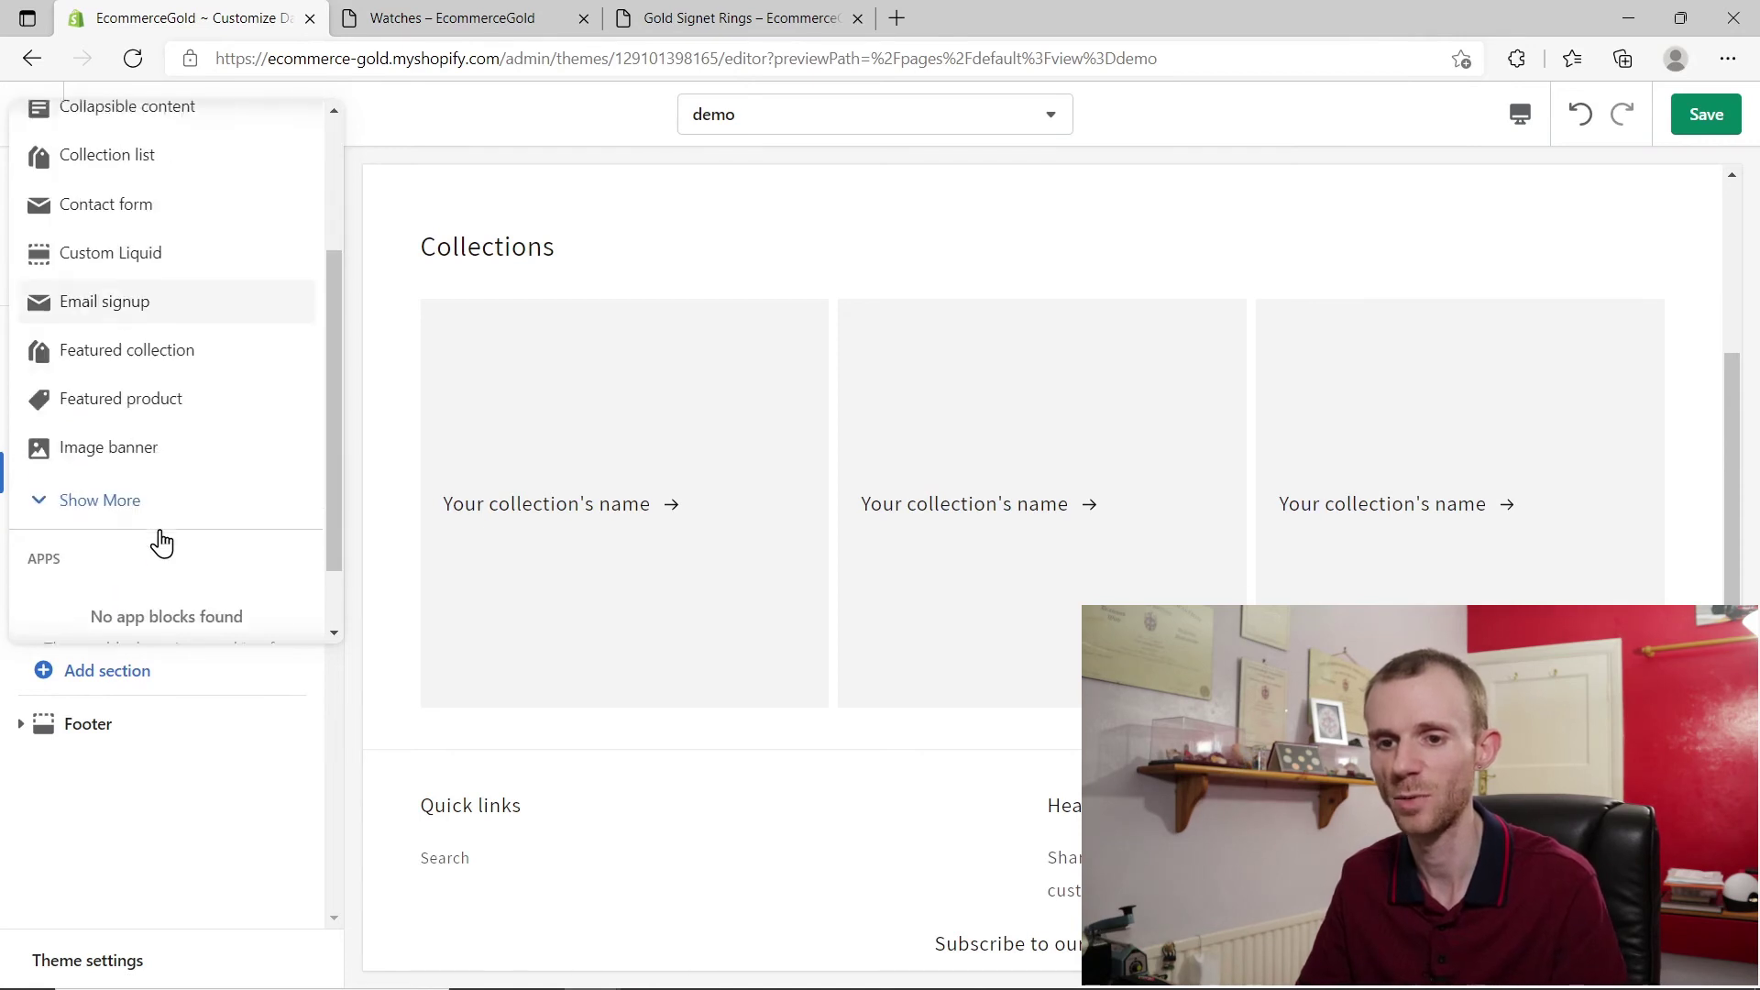
click(110, 490)
scroll(202, 385, down, 1)
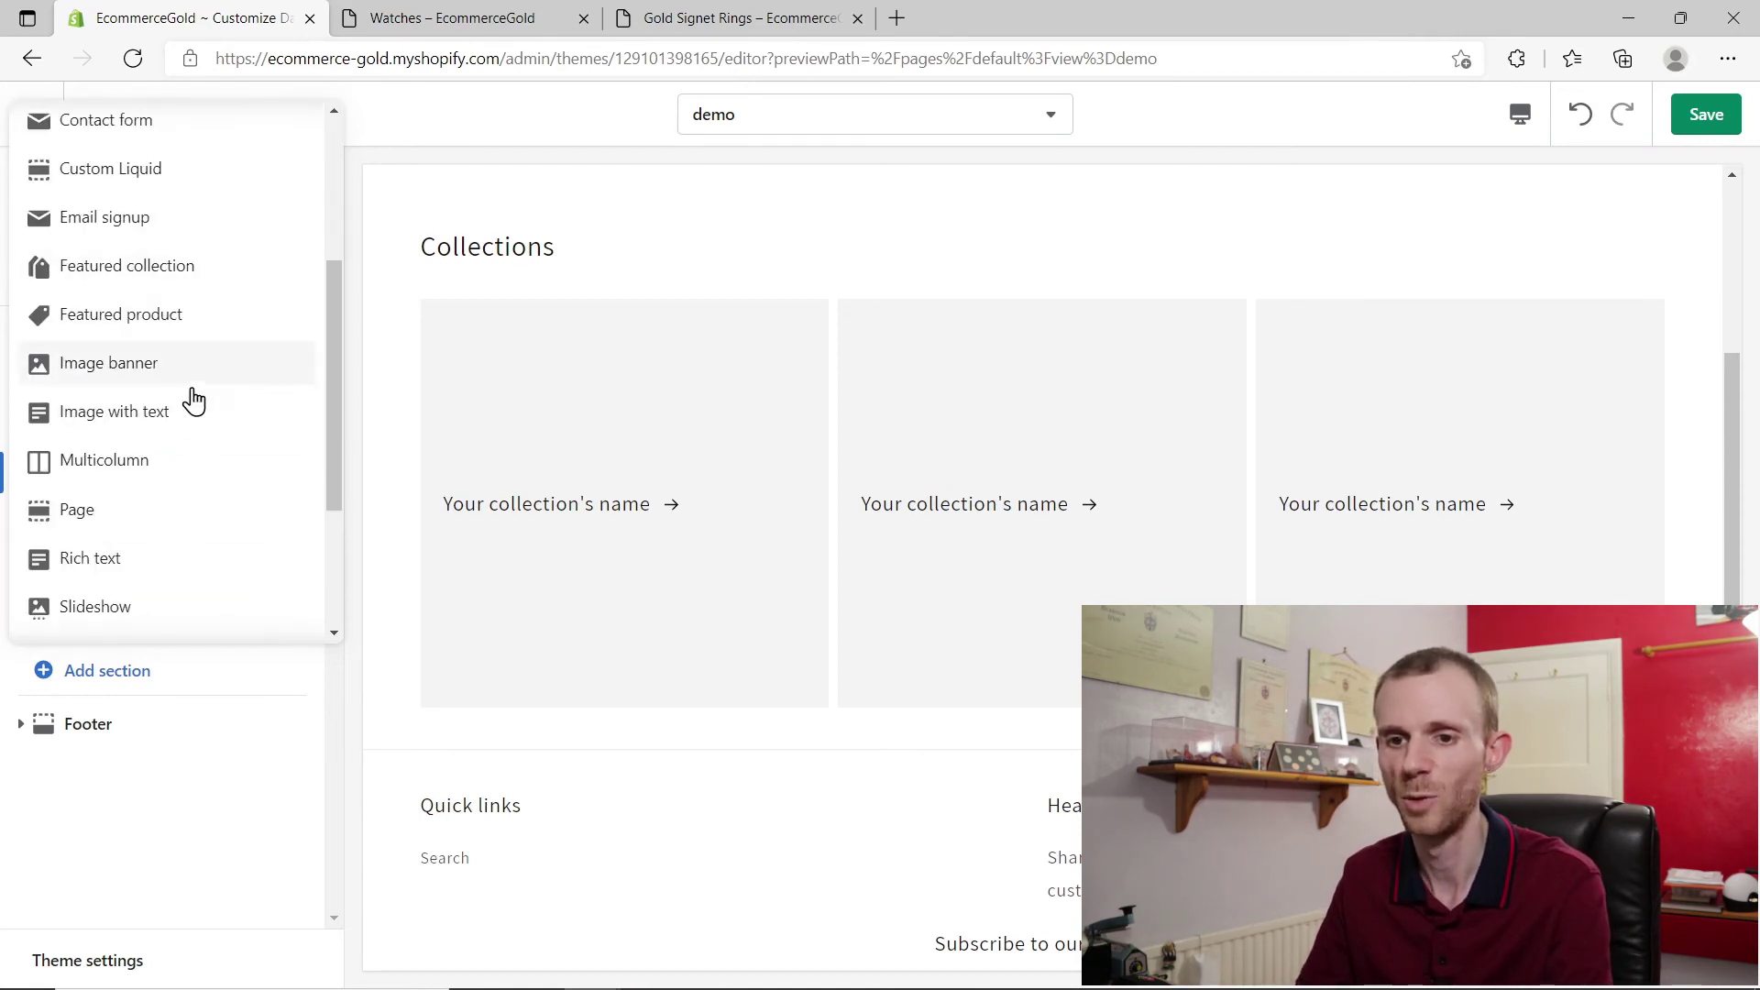
click(126, 463)
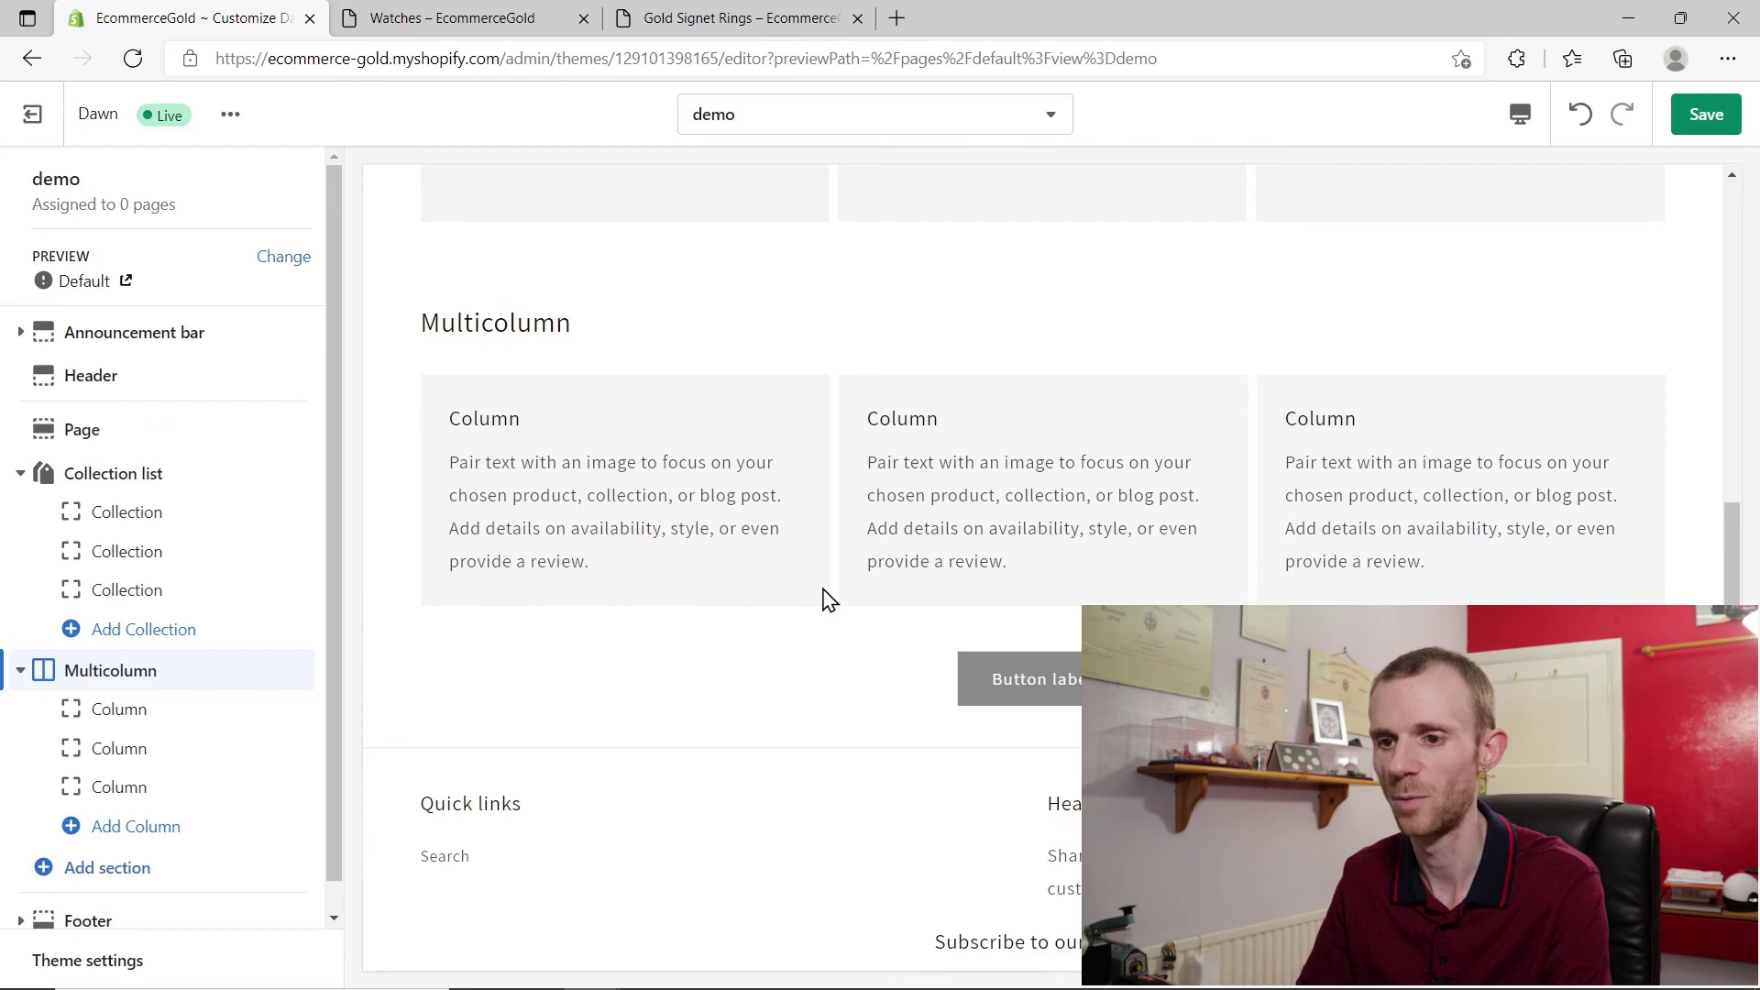
scroll(820, 595, up, 1)
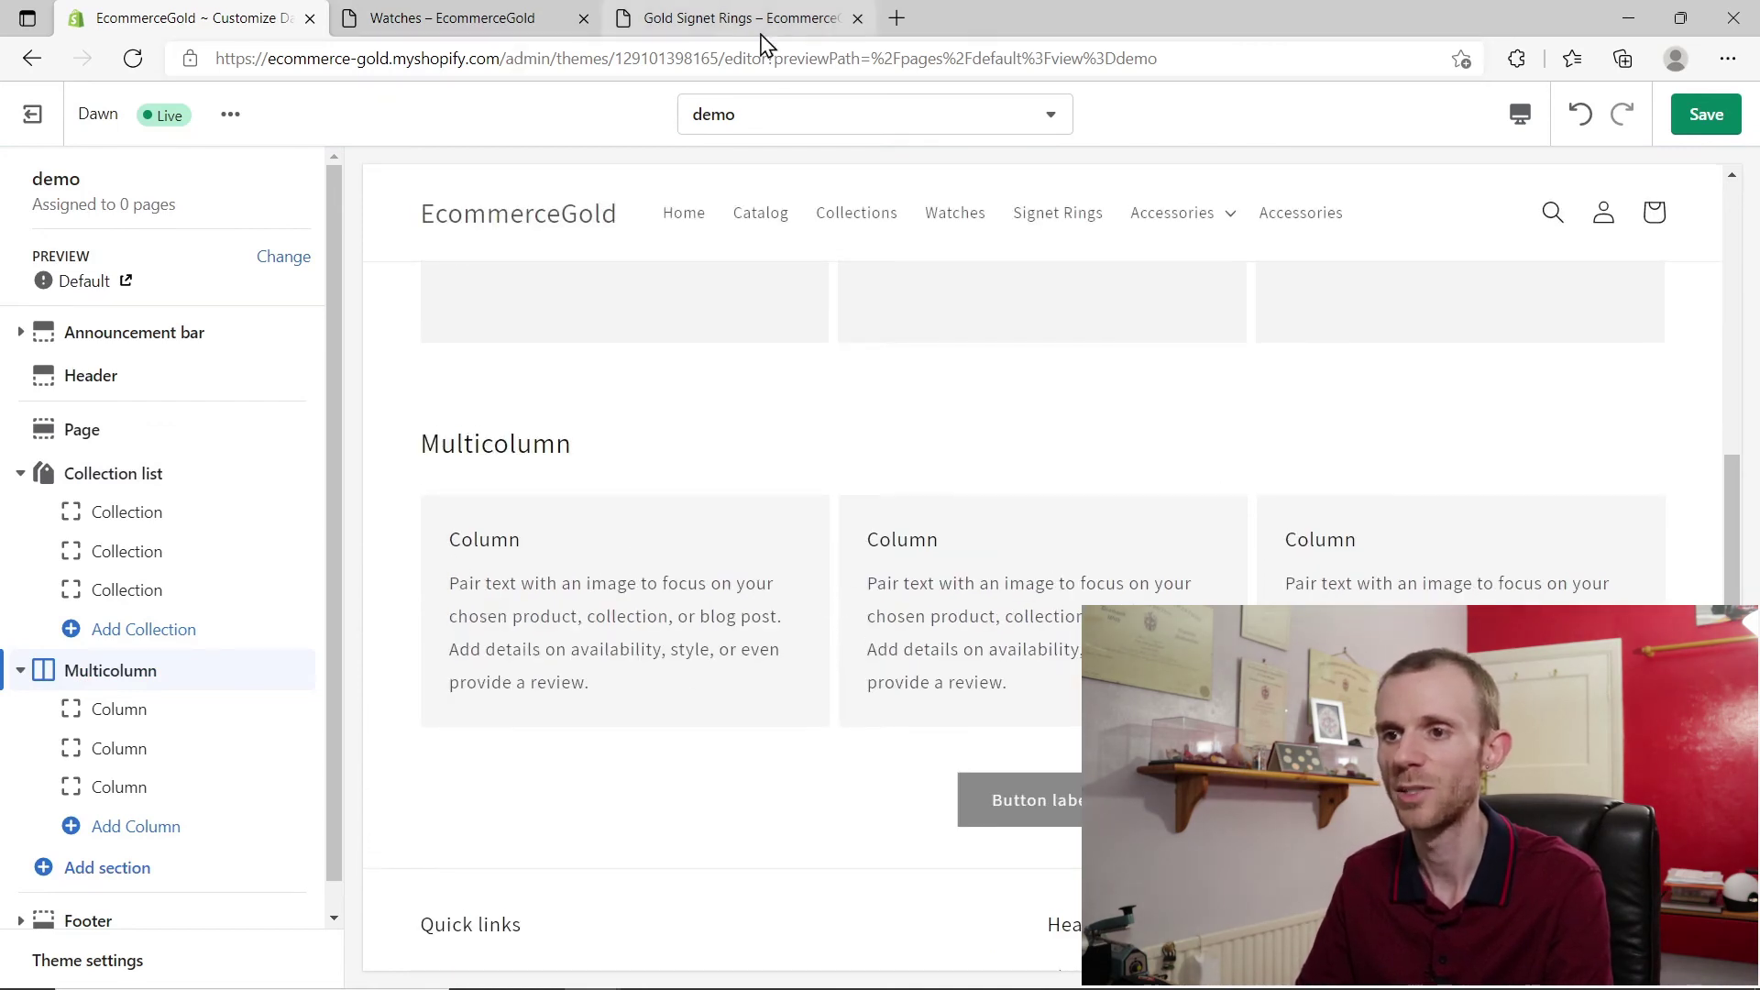
- On the storefront, go from Accessories to Signet Rings, then to the Gold Signet Rings collection
click(710, 27)
click(1129, 179)
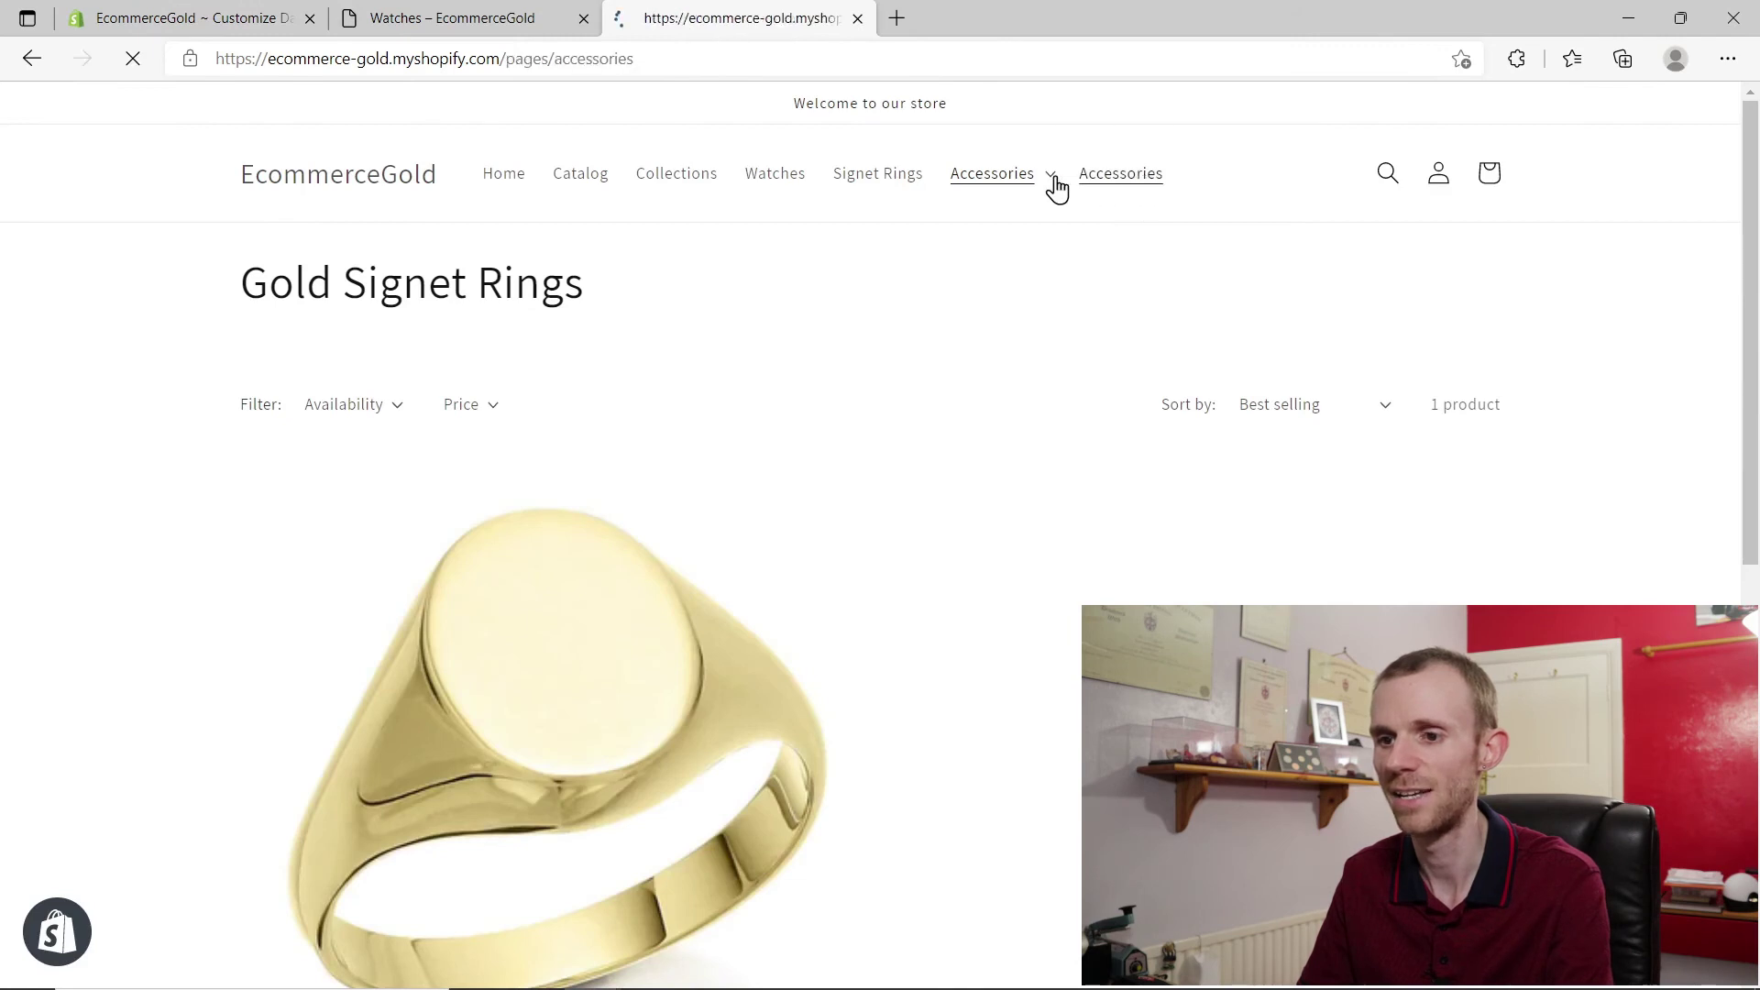
scroll(819, 577, down, 3)
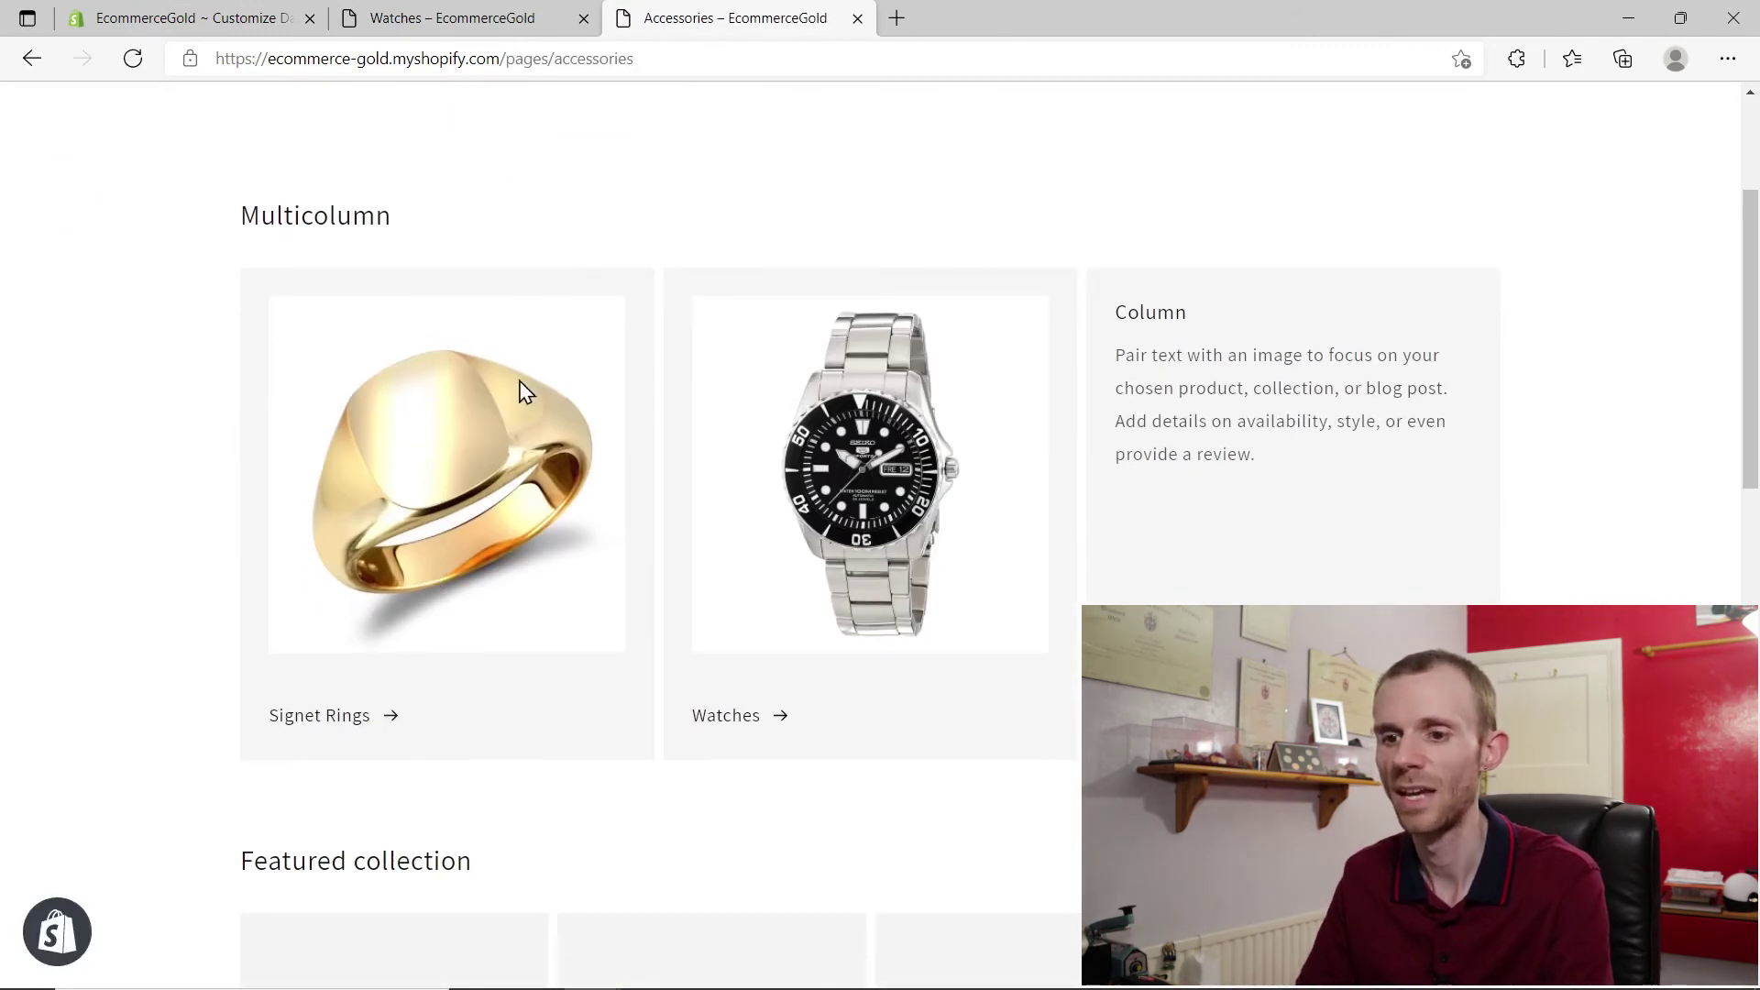
click(343, 719)
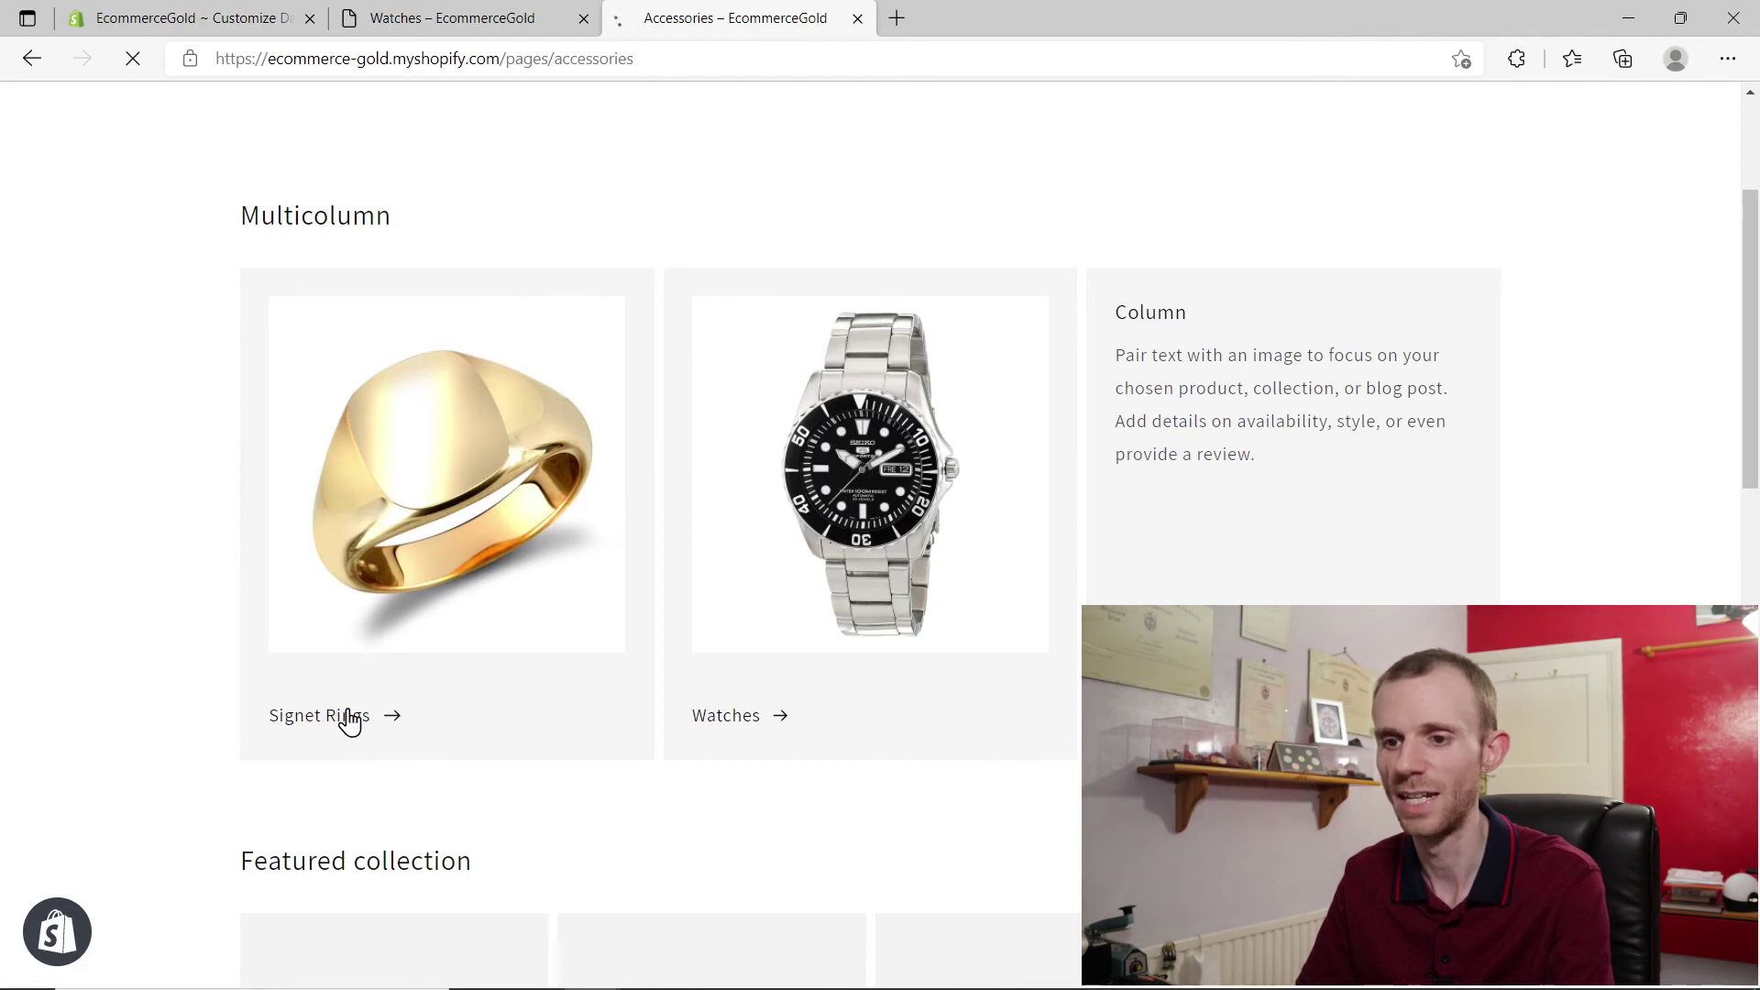
click(236, 16)
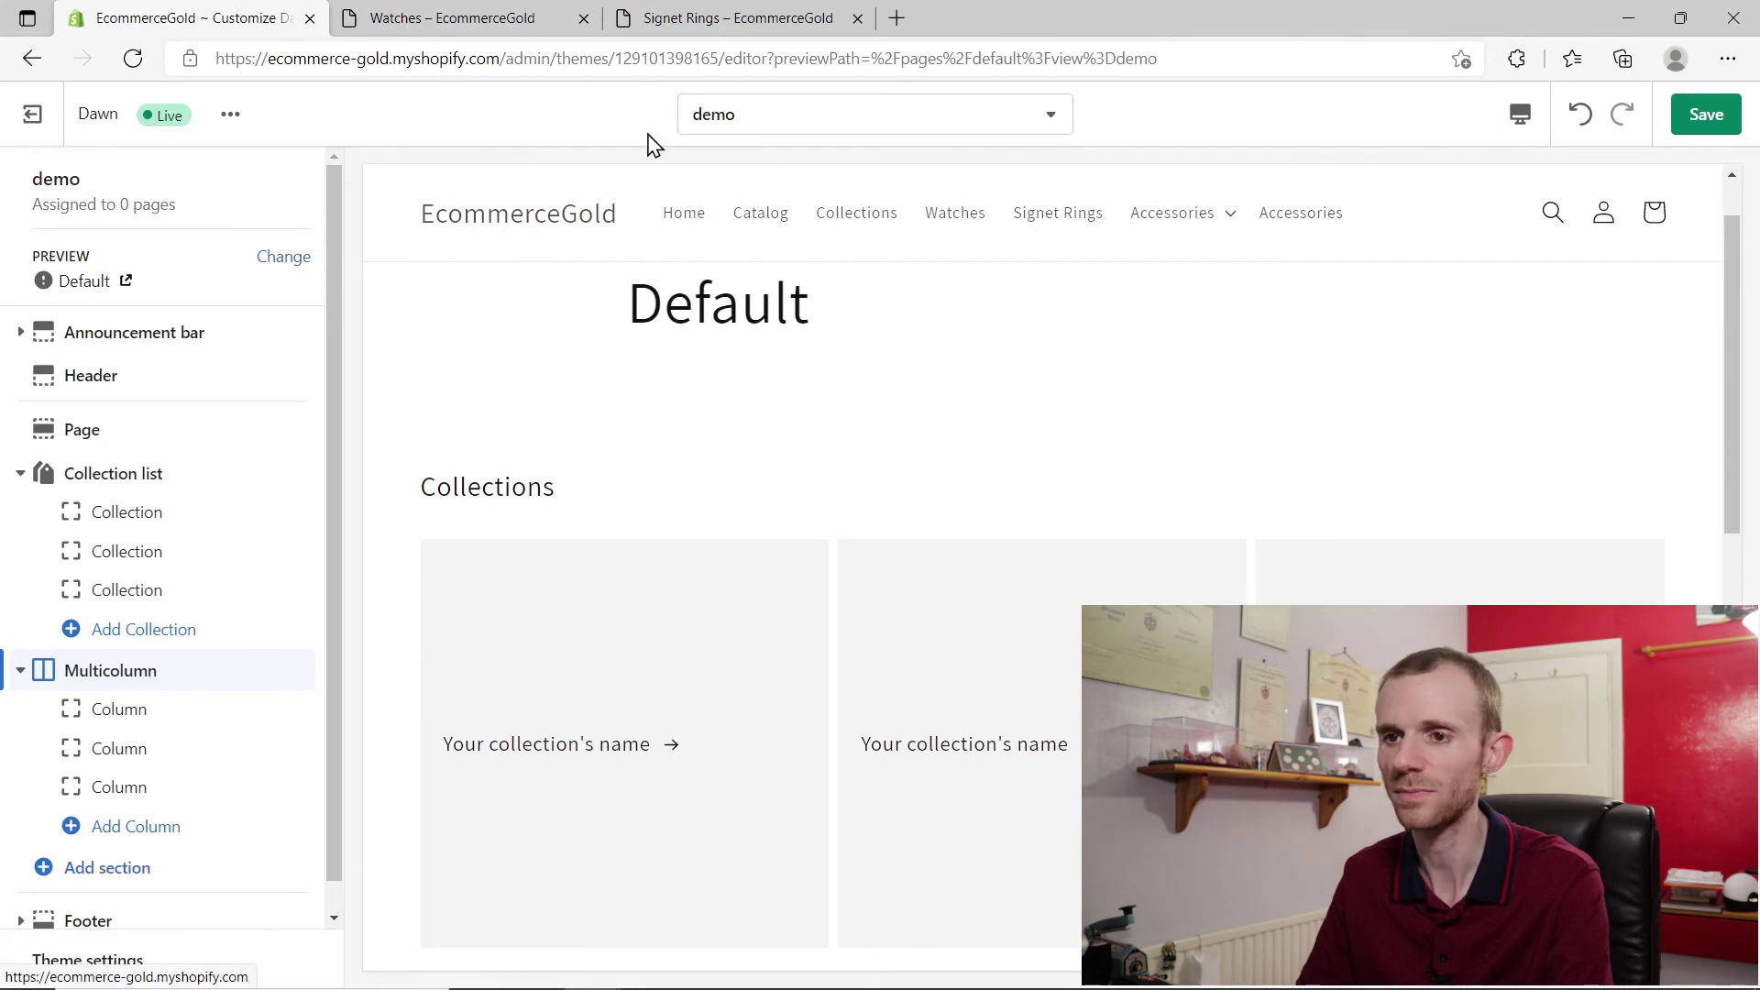
scroll(314, 493, down, 3)
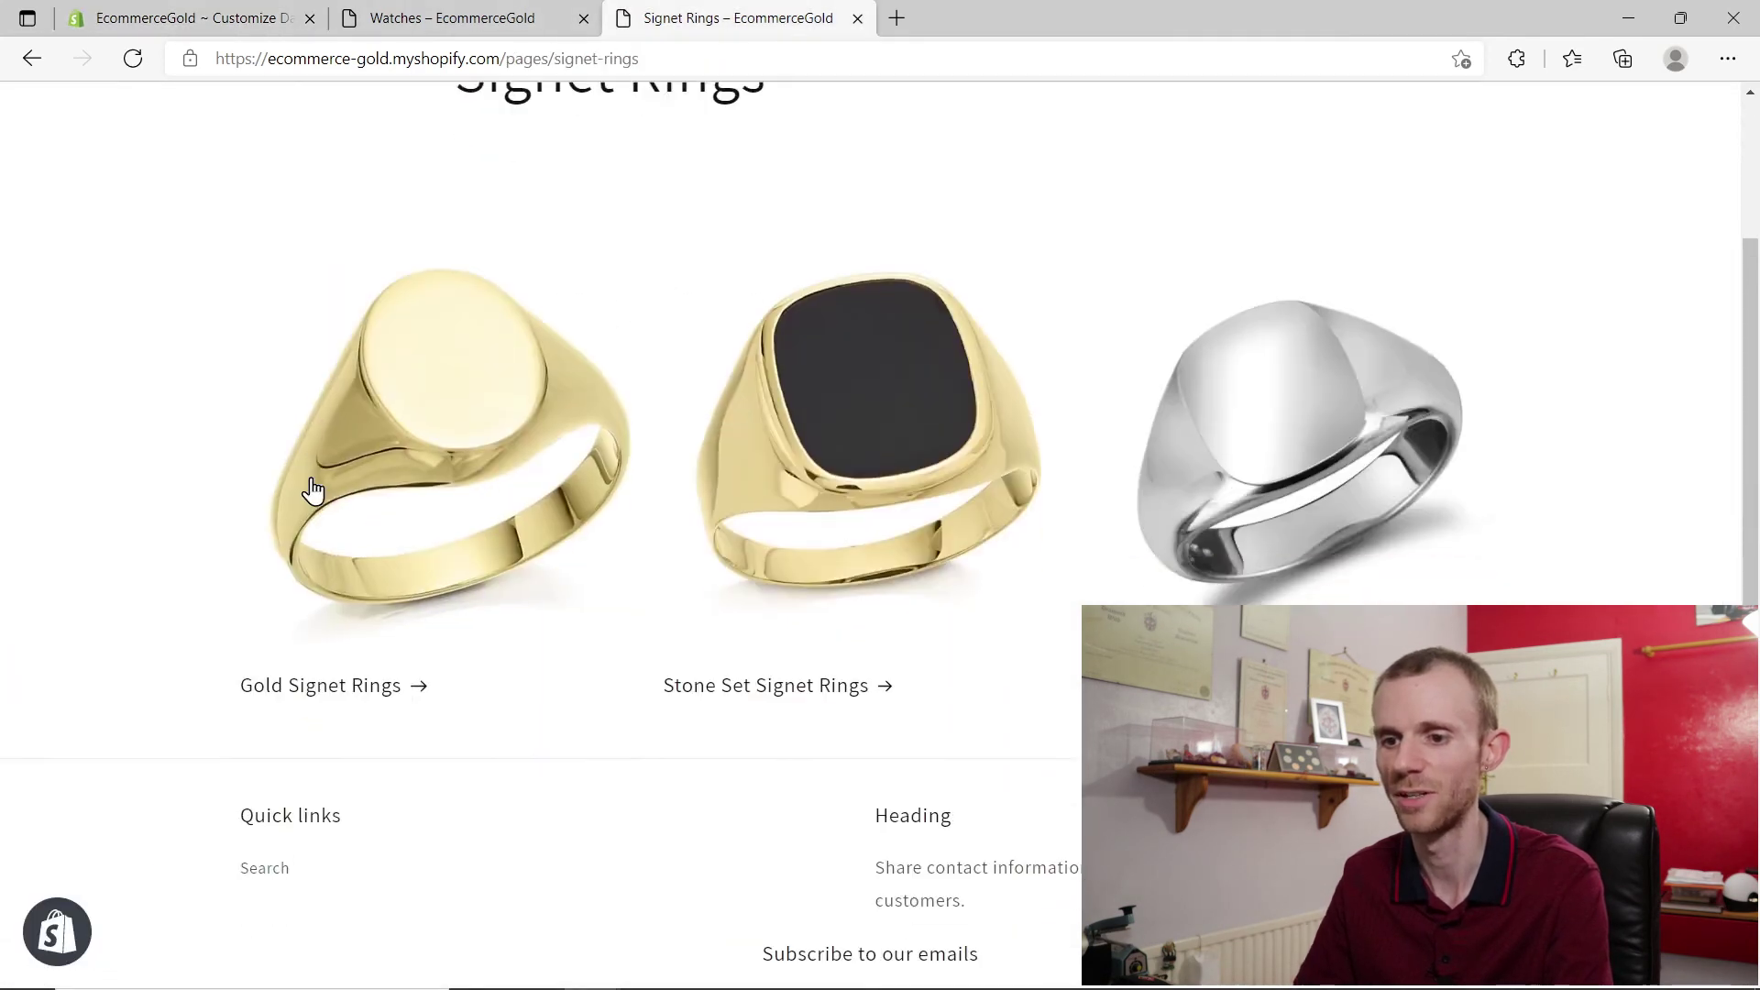
click(443, 531)
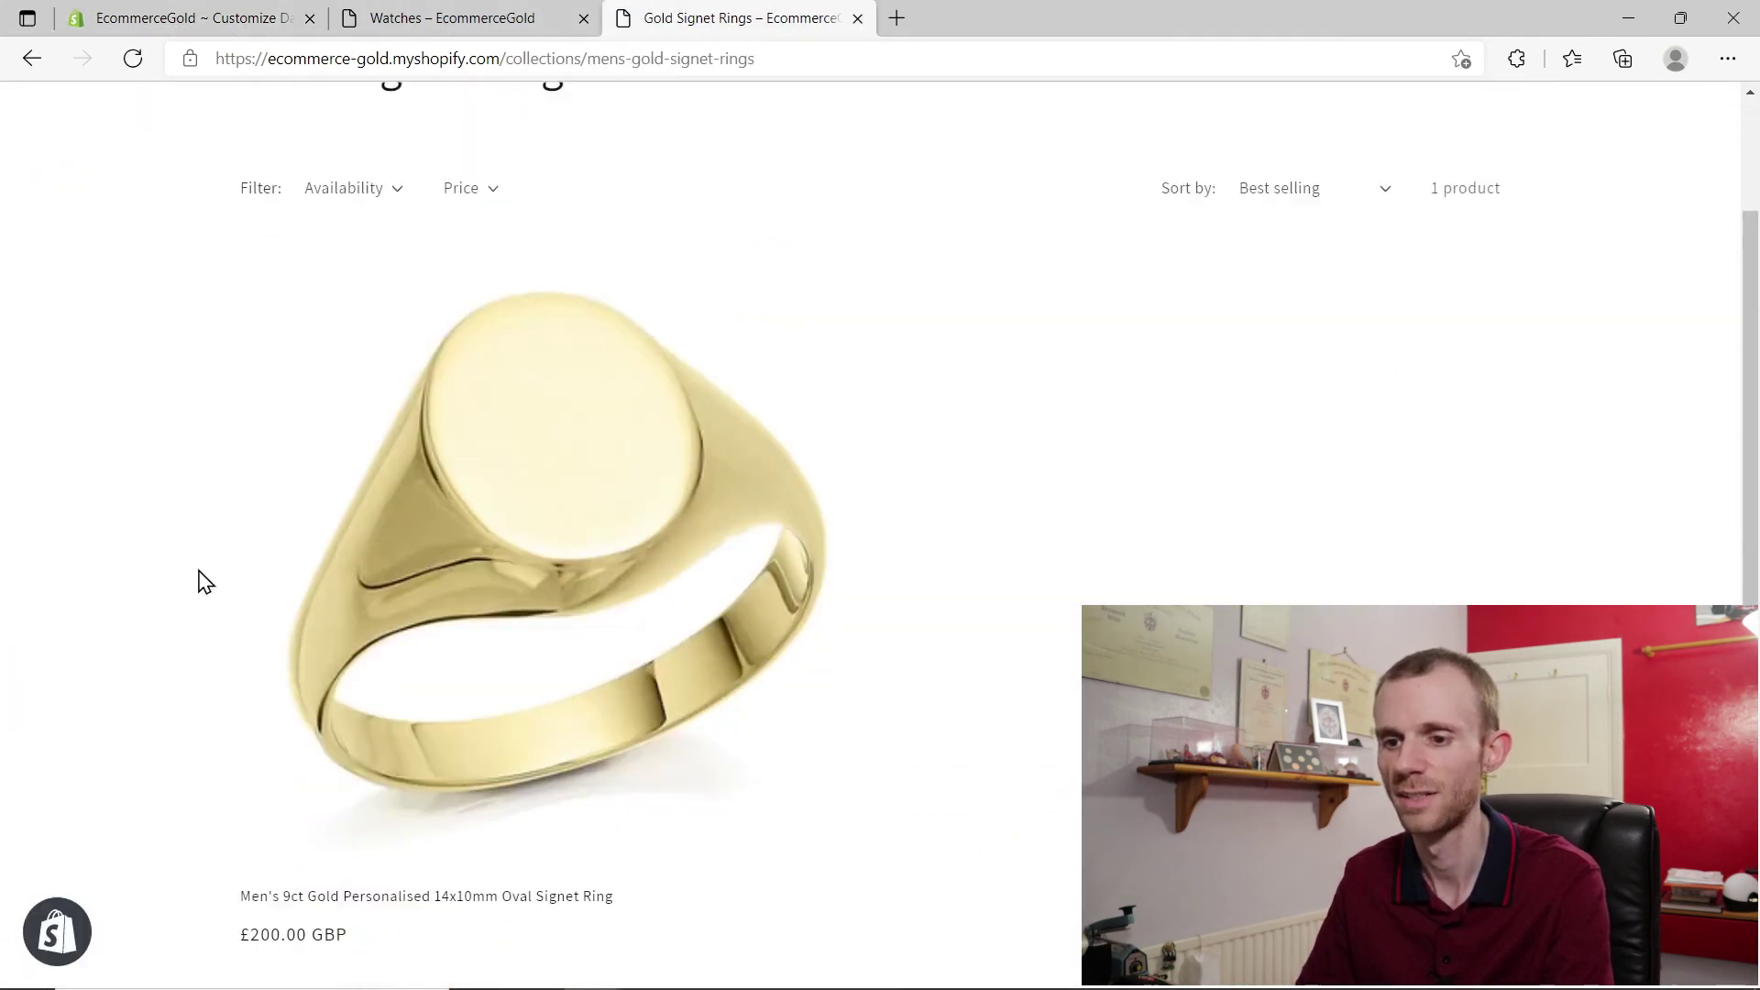